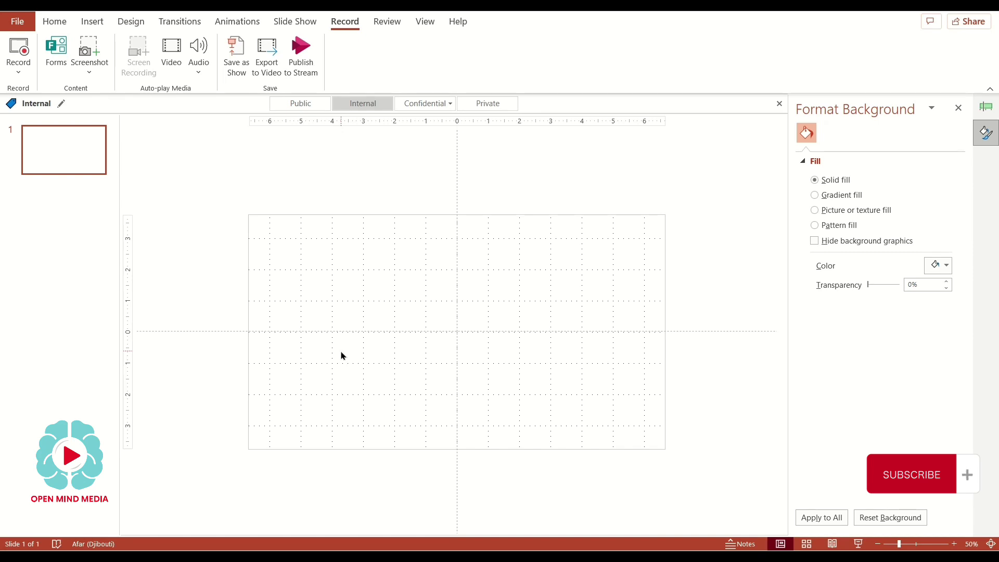
pyautogui.press('super+Tab')
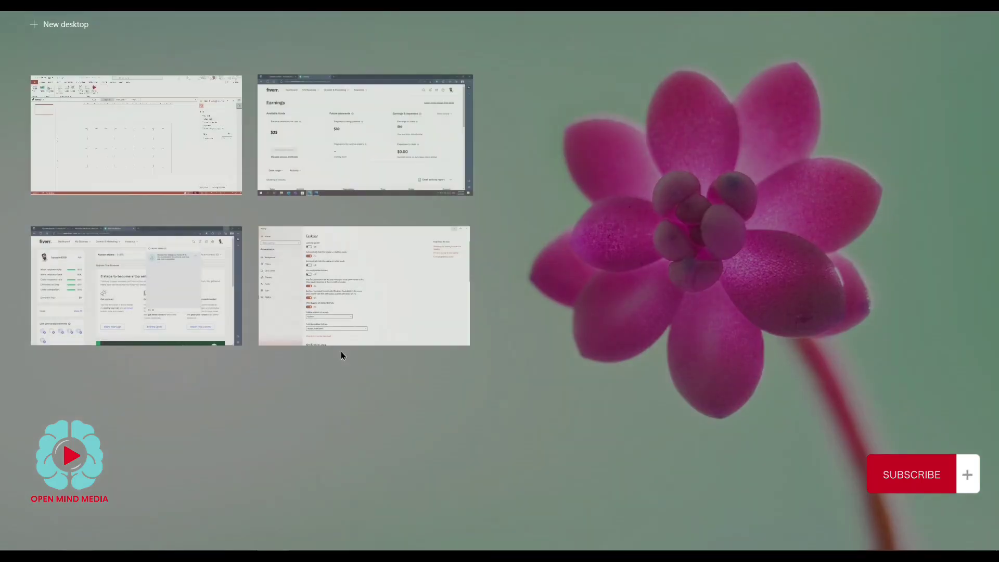
pyautogui.click(176, 259)
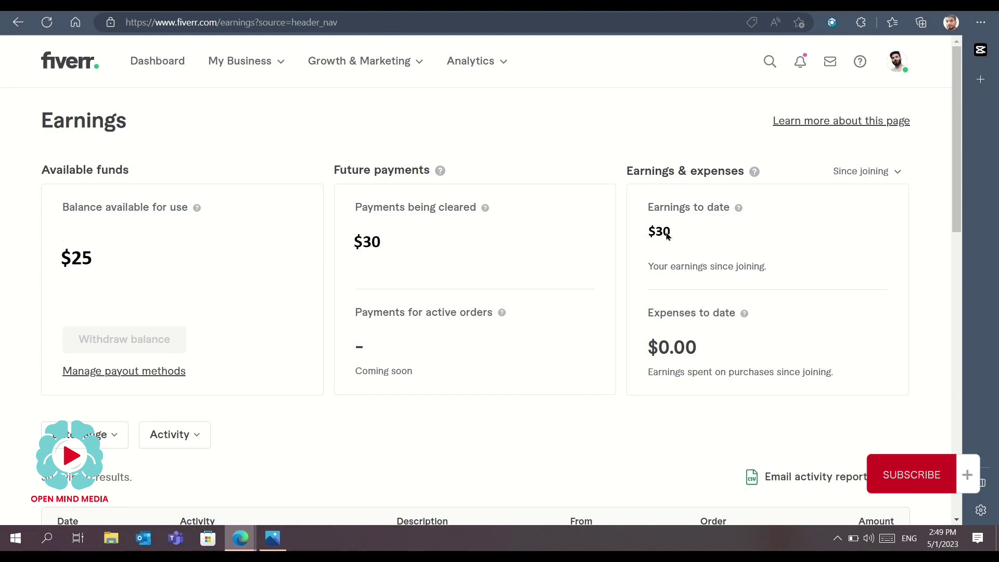
pyautogui.press('super+Tab')
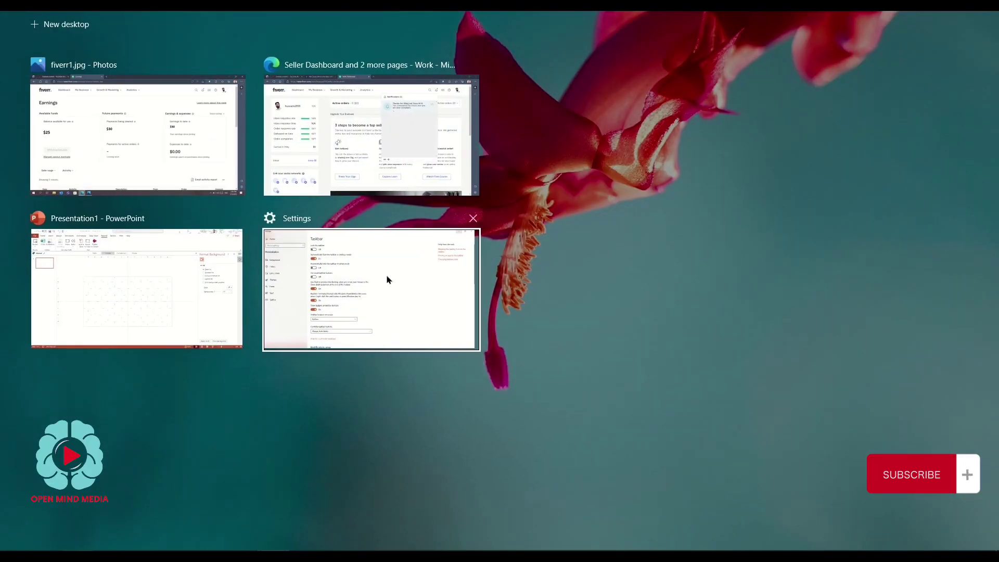
# Return to the blank PowerPoint slide and nudge the centre guide, with ruler, gridlines and guides shown
pyautogui.click(205, 283)
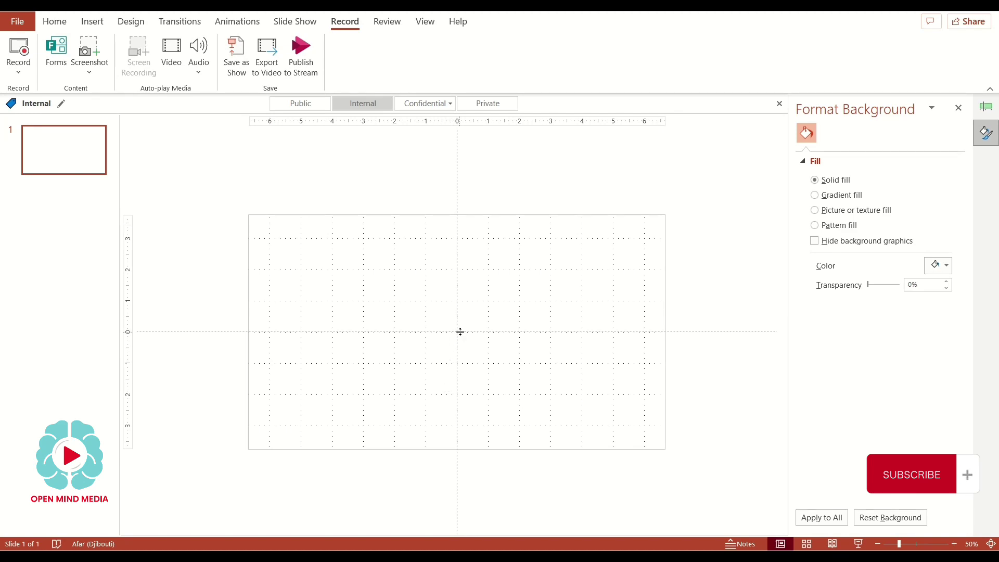
pyautogui.moveTo(460, 331); pyautogui.dragTo(460, 332)
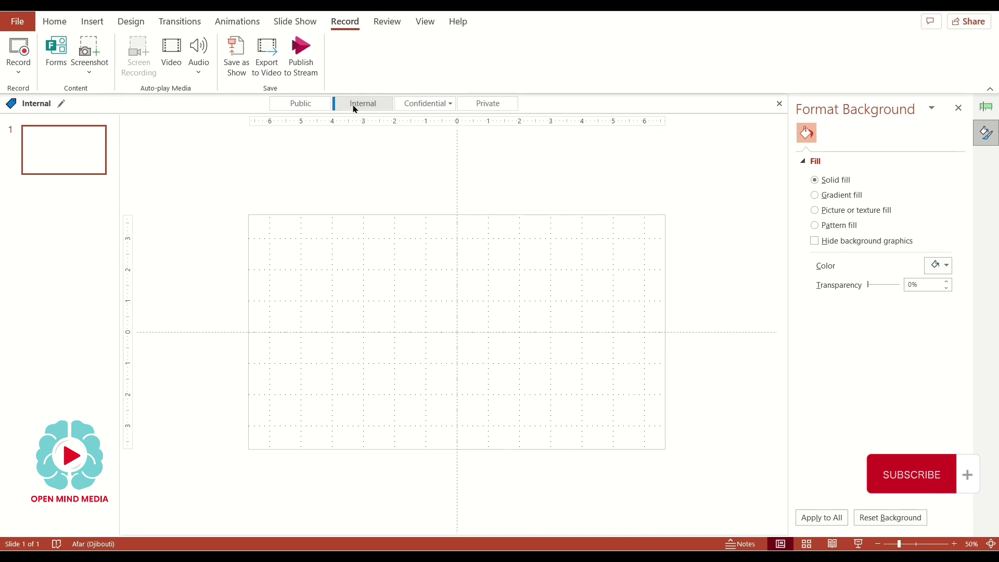
pyautogui.click(425, 21)
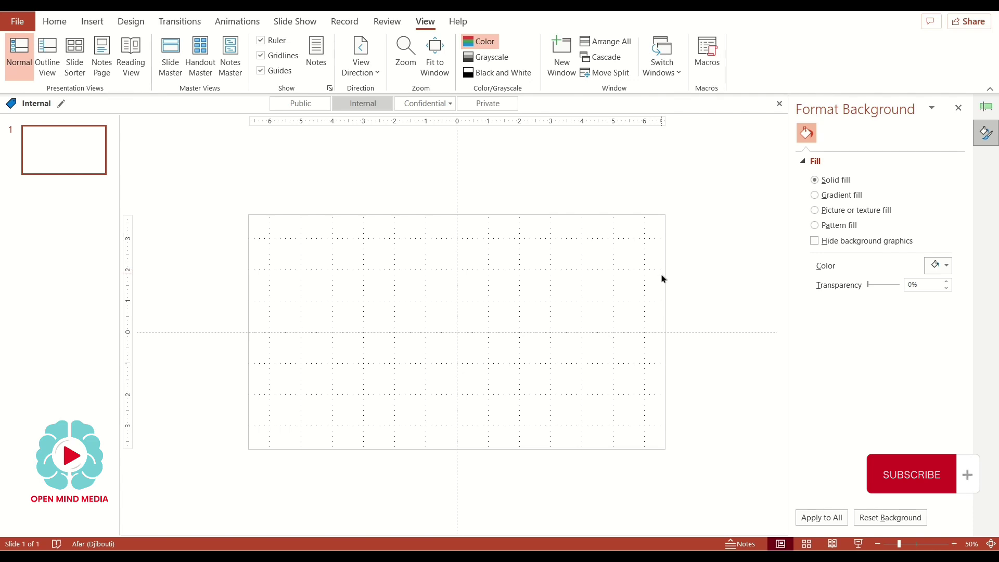
# Draw a blue rectangle across the top half of the slide and remove its outline
pyautogui.click(92, 22)
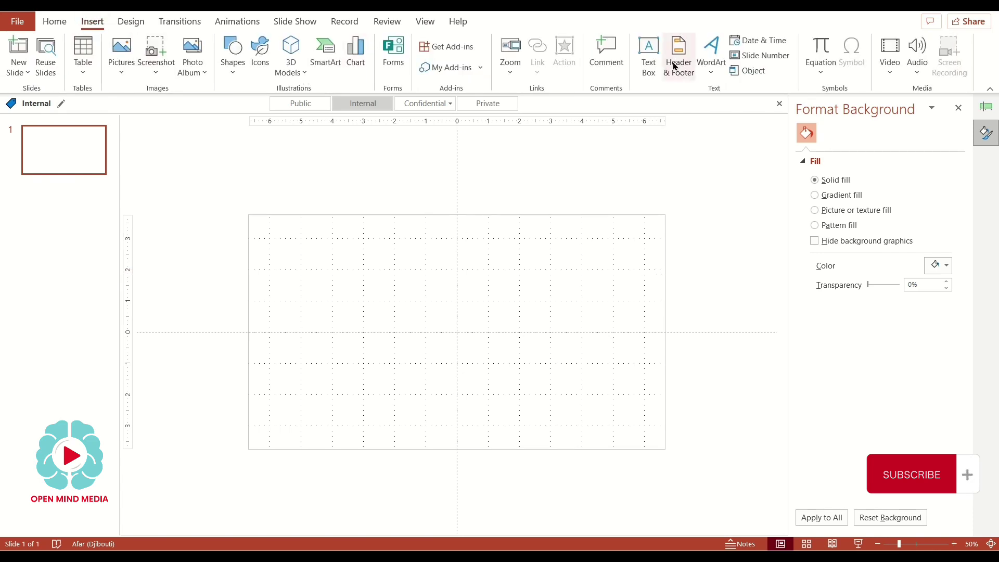
pyautogui.click(239, 74)
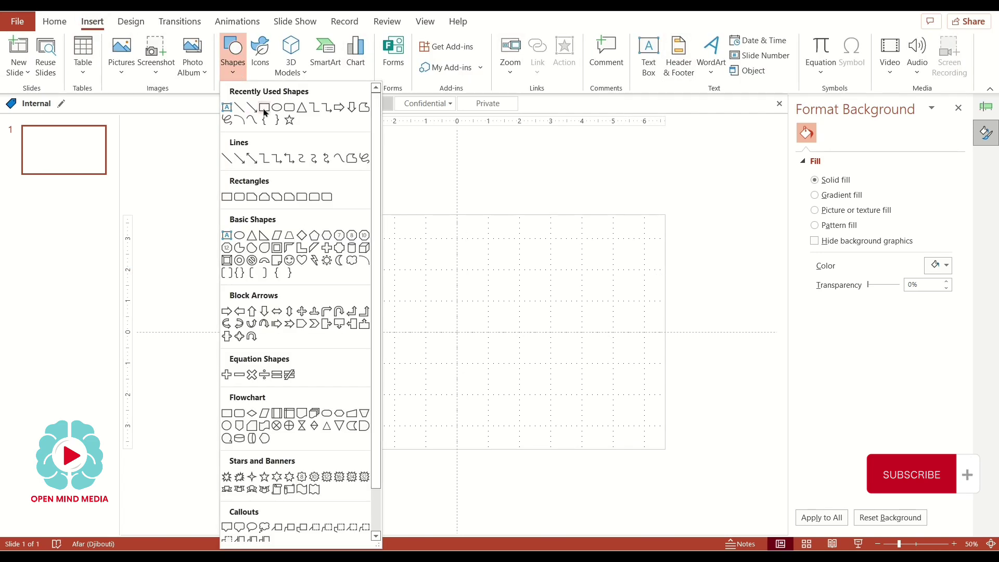
pyautogui.click(263, 111)
pyautogui.moveTo(197, 152); pyautogui.dragTo(714, 332)
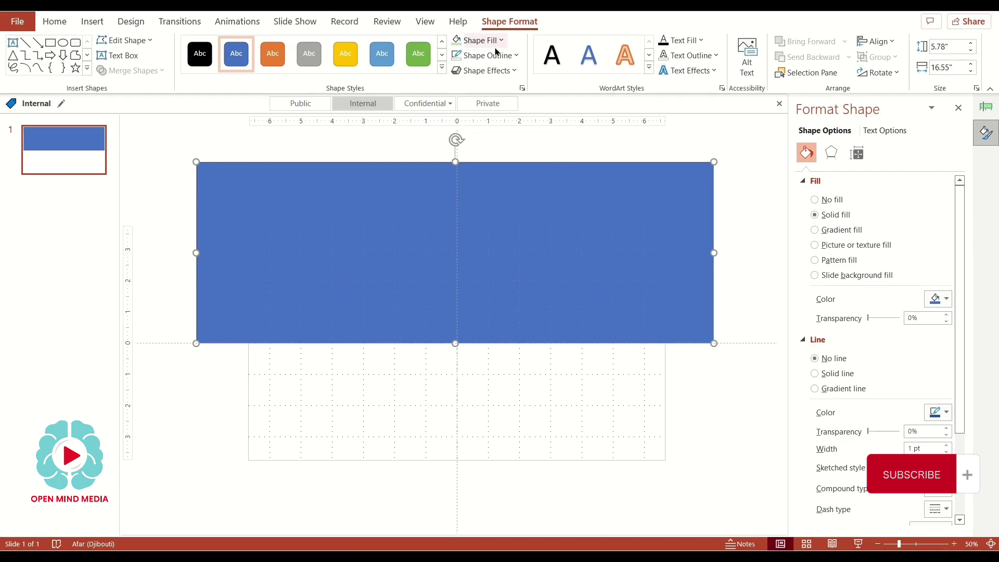
pyautogui.click(486, 55)
pyautogui.click(487, 240)
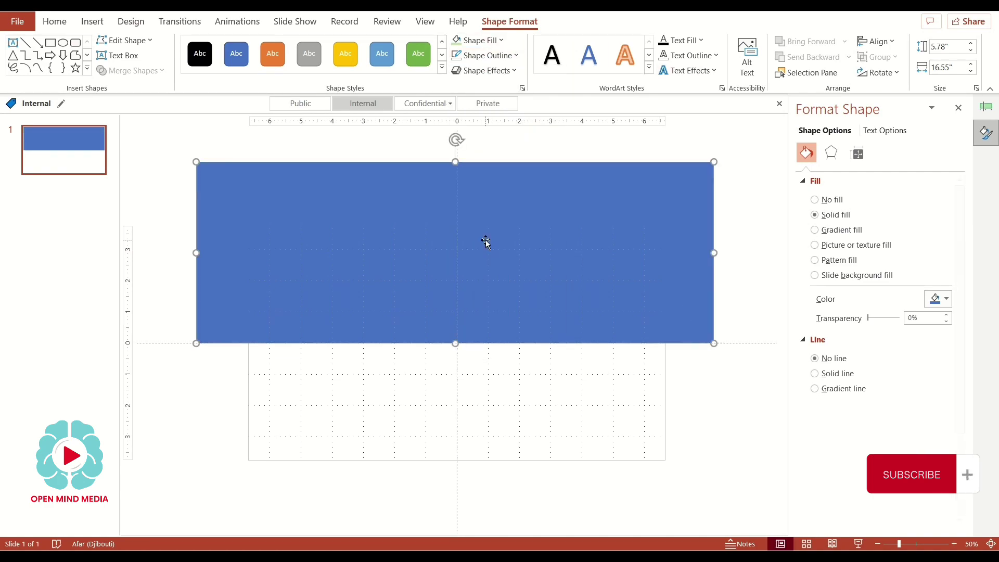
# Duplicate the rectangle into the bottom half and leave a thin white gap between them
pyautogui.hotkey('ctrl', 'c')
pyautogui.hotkey('ctrl', 'v')
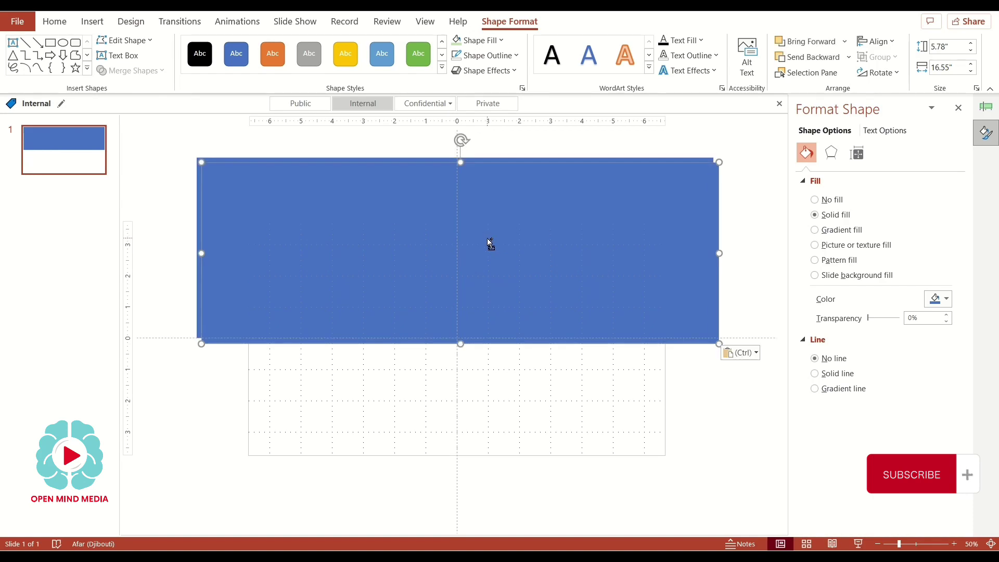
pyautogui.moveTo(489, 244)
pyautogui.mouseDown()
pyautogui.moveTo(481, 419)
pyautogui.moveTo(478, 407)
pyautogui.mouseUp()
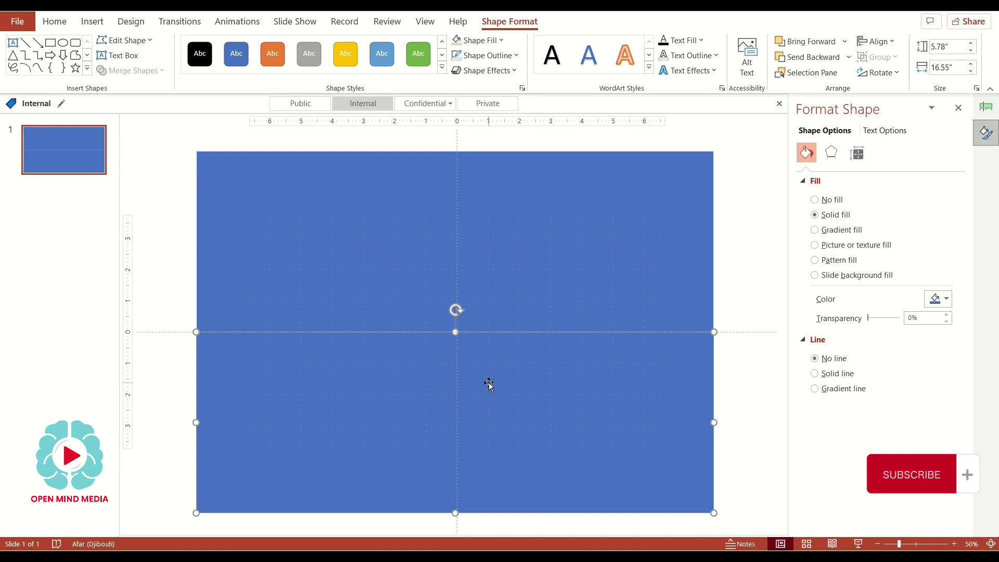
pyautogui.press('Escape')
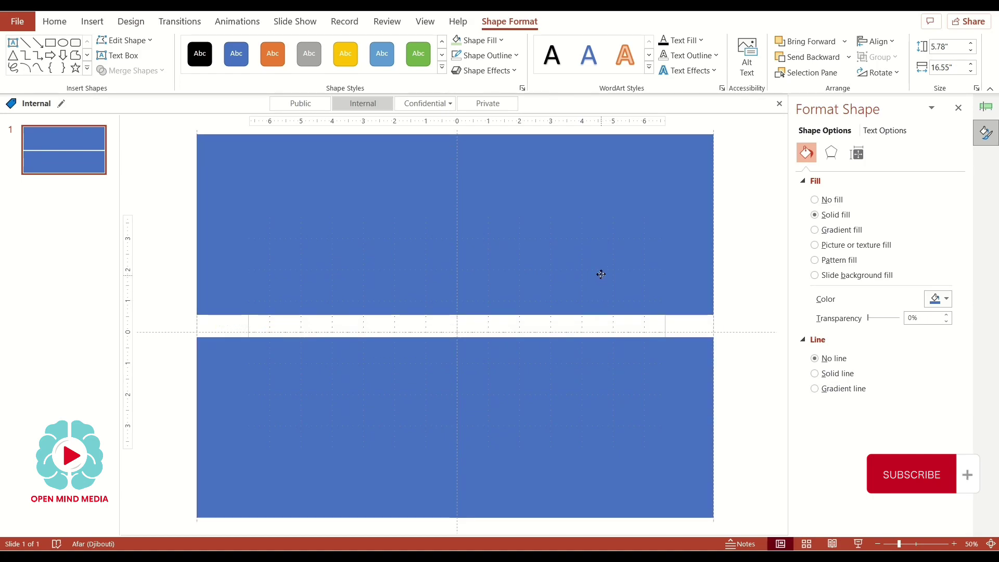
pyautogui.moveTo(601, 302)
pyautogui.mouseDown()
pyautogui.moveTo(601, 281)
pyautogui.moveTo(599, 292)
pyautogui.mouseUp()
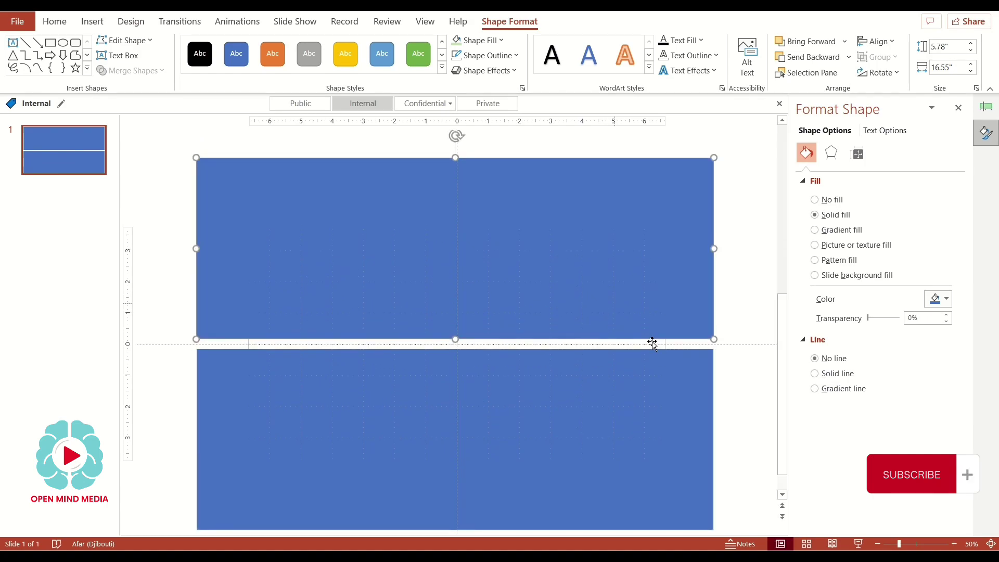
pyautogui.click(731, 380)
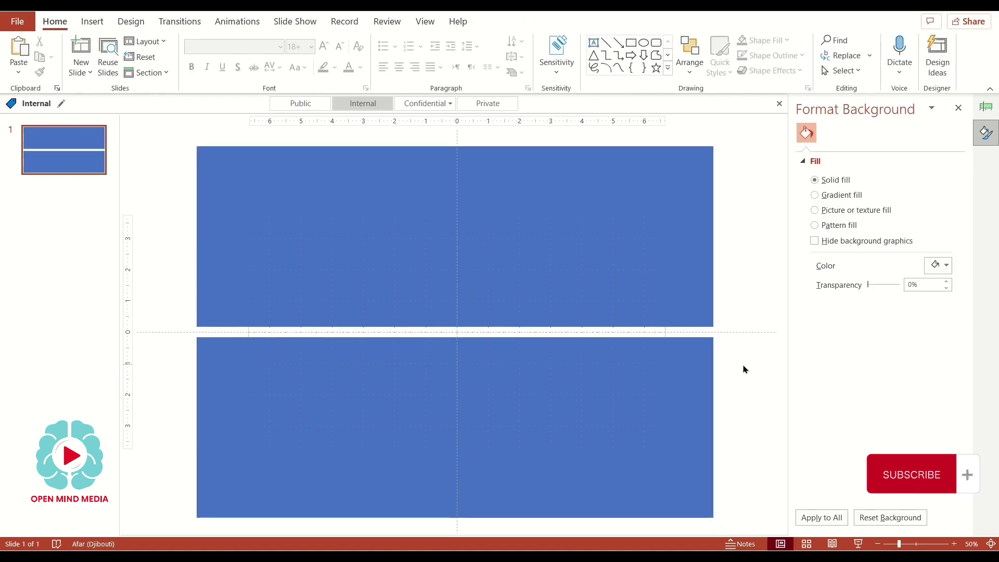
# Reposition the top rectangle and fill it light green
pyautogui.click(586, 290)
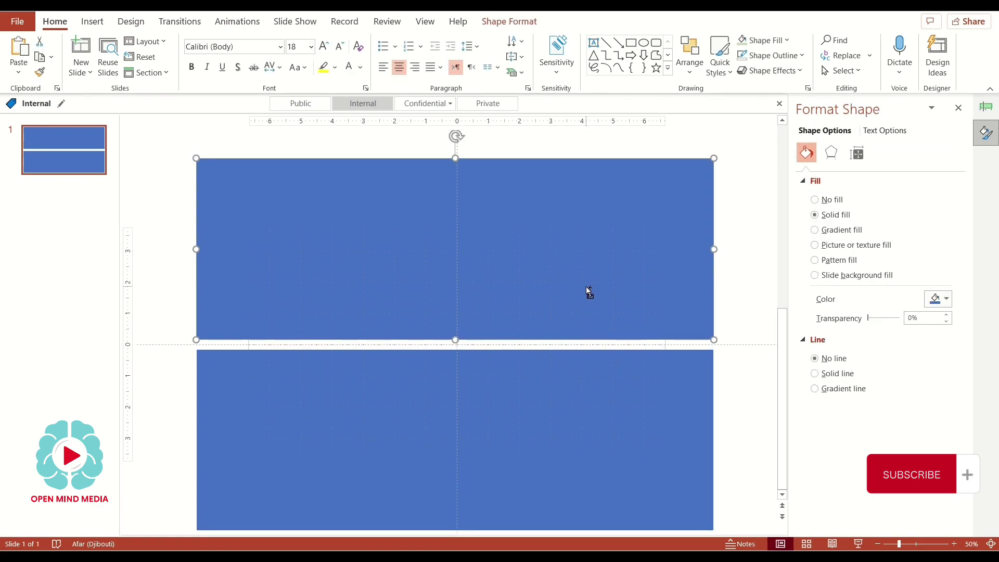
pyautogui.moveTo(590, 291); pyautogui.dragTo(578, 274)
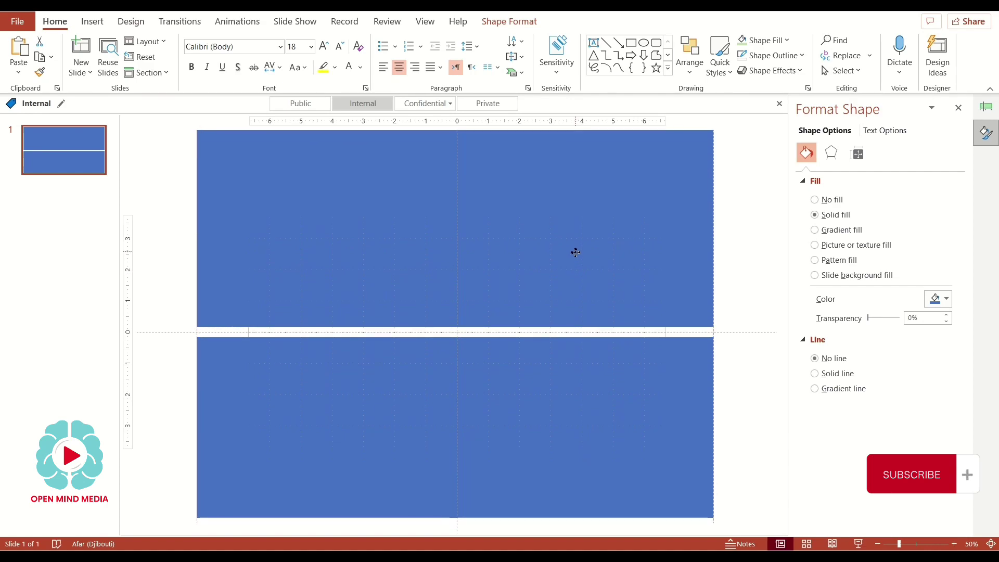
pyautogui.click(576, 254)
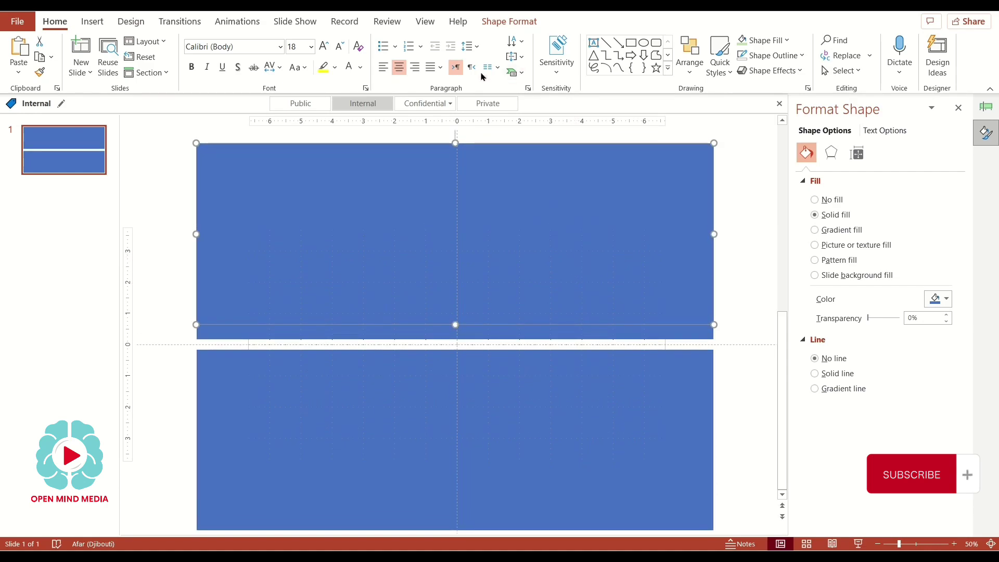
pyautogui.click(786, 40)
pyautogui.click(830, 99)
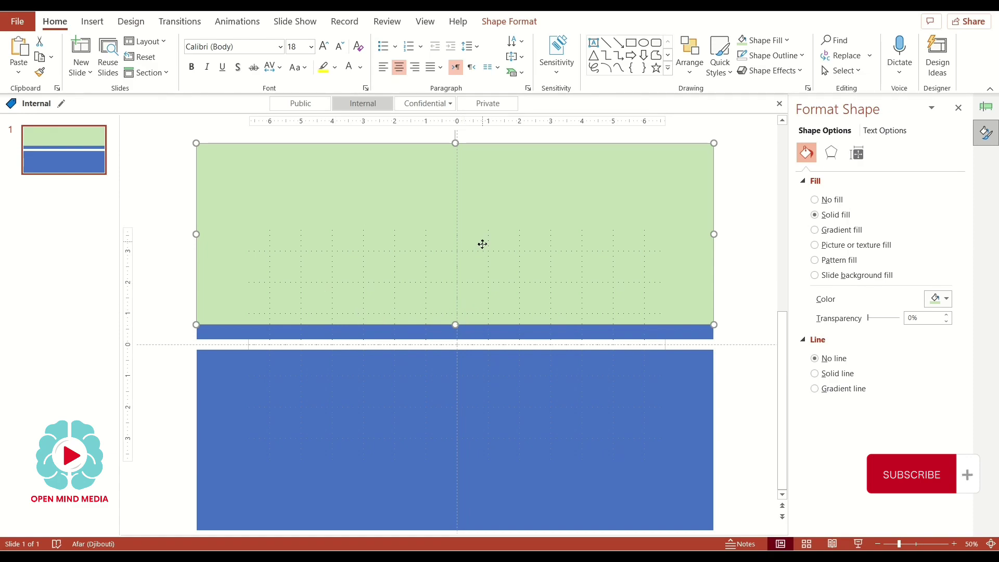
# Tilt the green rectangle slightly and align it with the blue rectangle's left edge
pyautogui.moveTo(483, 244); pyautogui.dragTo(482, 248)
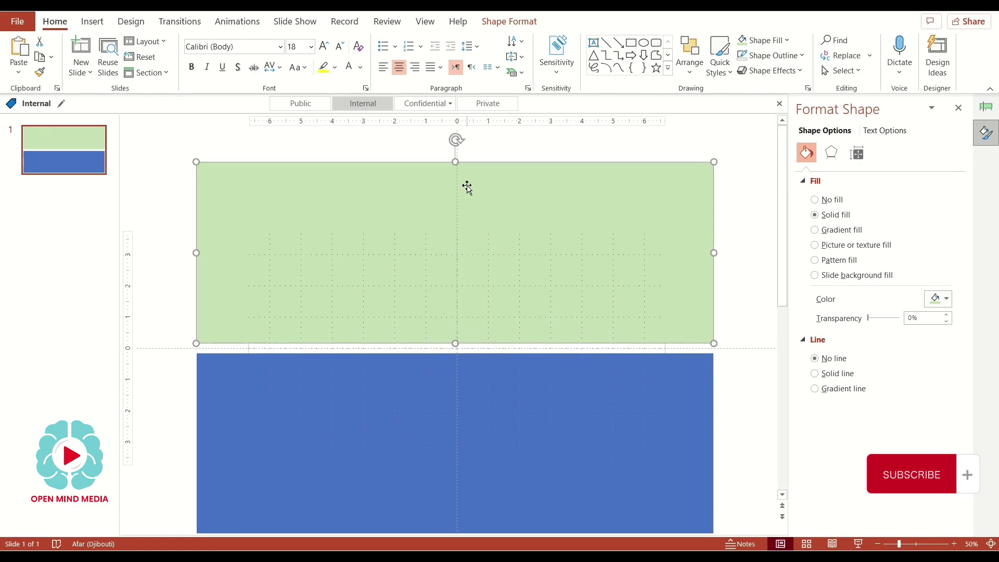
pyautogui.moveTo(456, 141); pyautogui.dragTo(465, 139)
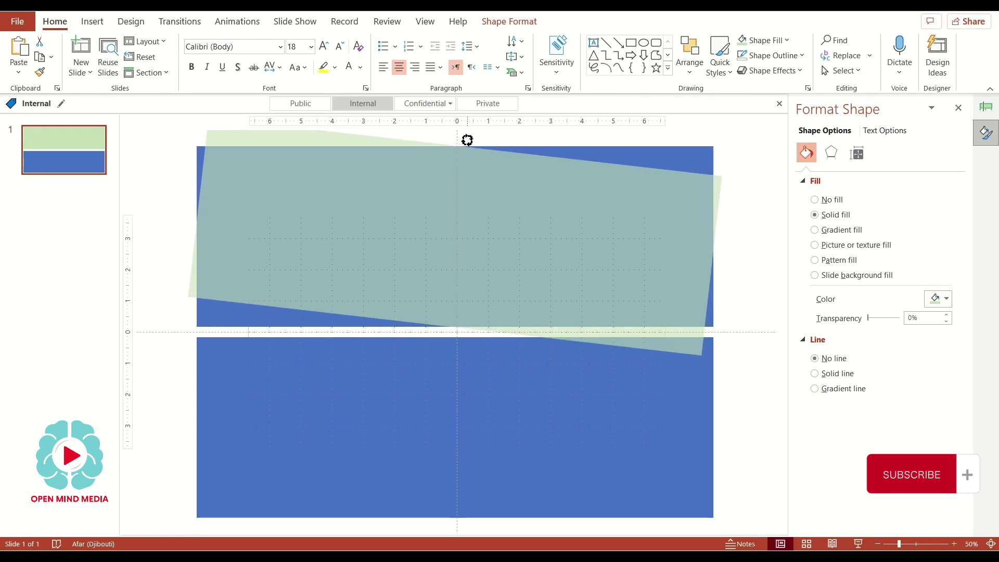
pyautogui.moveTo(464, 139); pyautogui.dragTo(466, 138)
pyautogui.moveTo(476, 291); pyautogui.dragTo(489, 259)
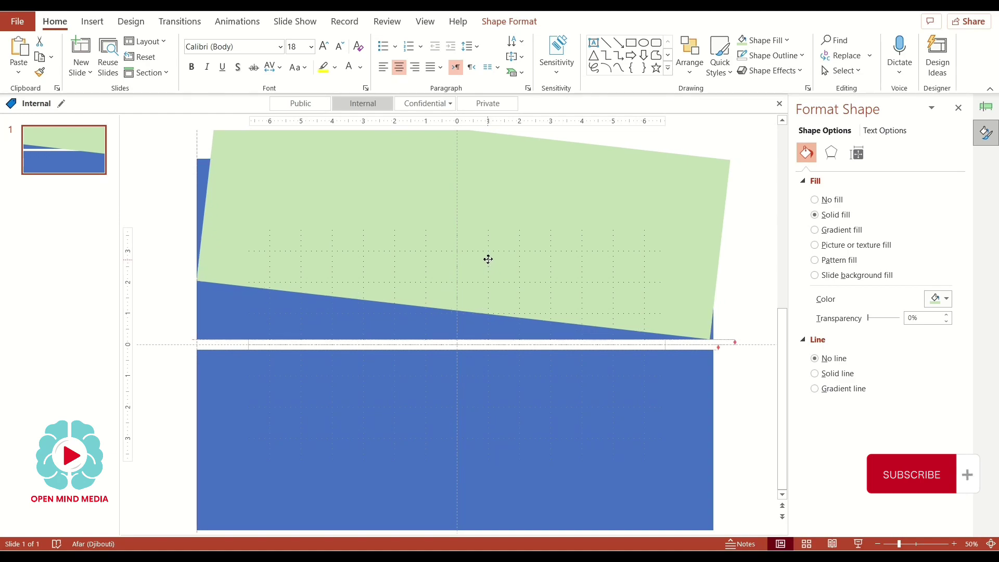
pyautogui.moveTo(488, 259); pyautogui.dragTo(488, 259)
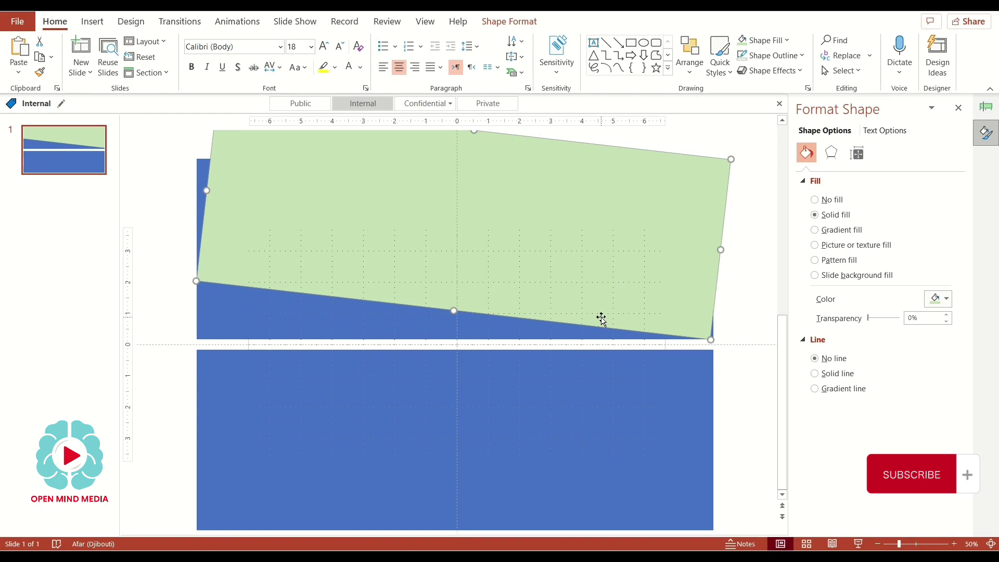
pyautogui.press('Right')
pyautogui.press('Right')
pyautogui.press('Right')
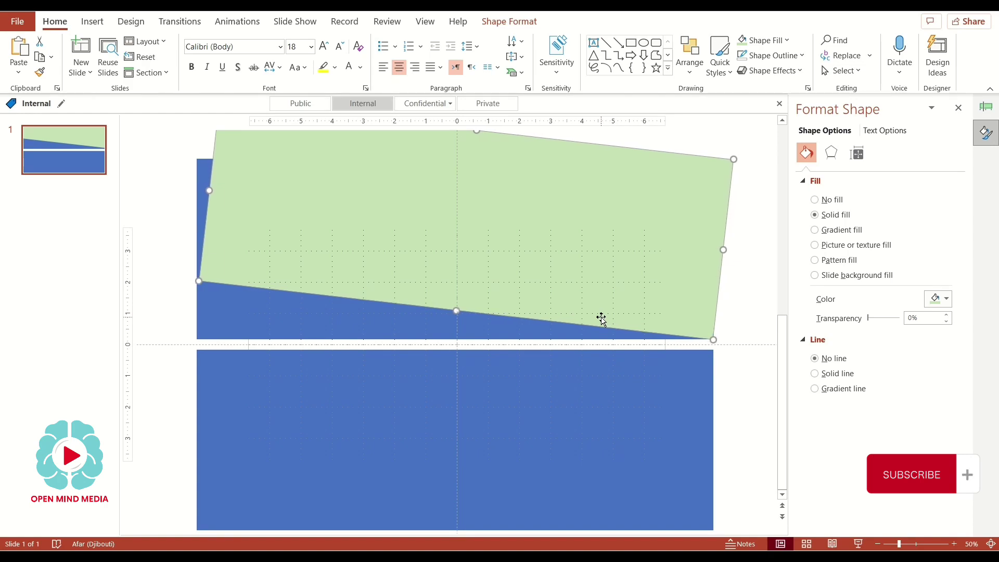
# Place a copy of the tilted green shape over the lower blue rectangle
pyautogui.click(590, 388)
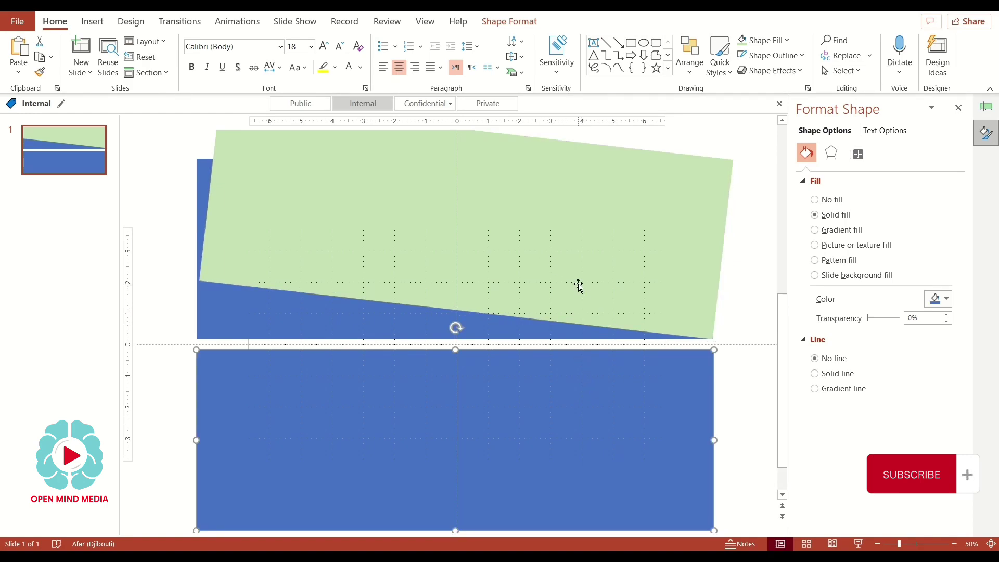
pyautogui.click(579, 284)
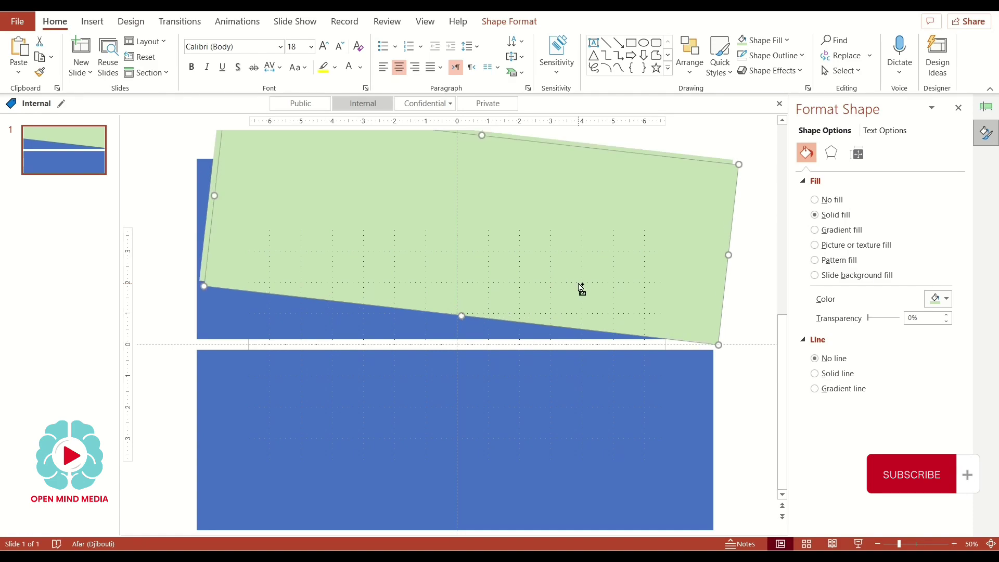
pyautogui.moveTo(578, 285); pyautogui.dragTo(549, 509)
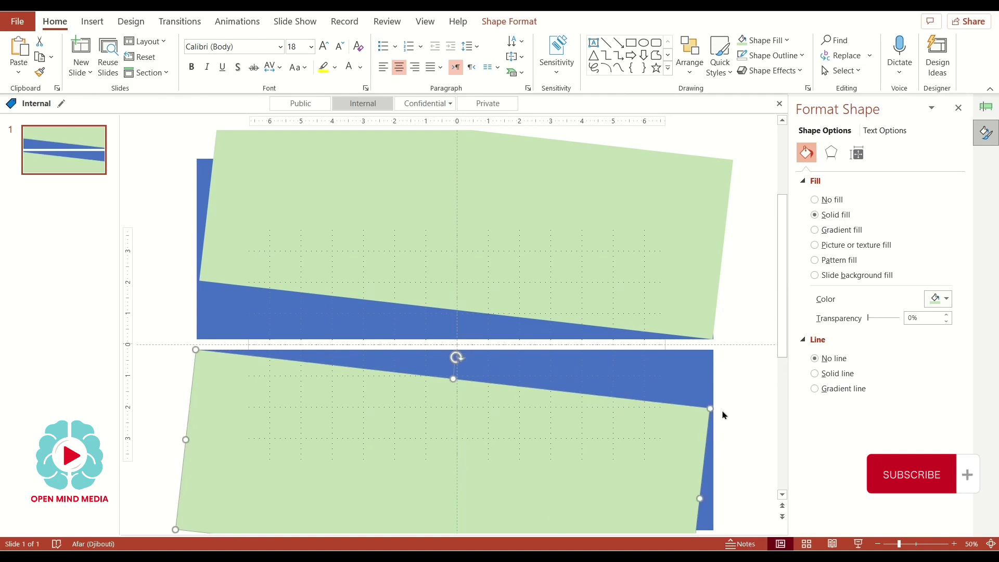
pyautogui.scroll(-3, 681, 527)
pyautogui.keyDown('ctrl'); pyautogui.scroll(5, 634, 513); pyautogui.keyUp('ctrl')
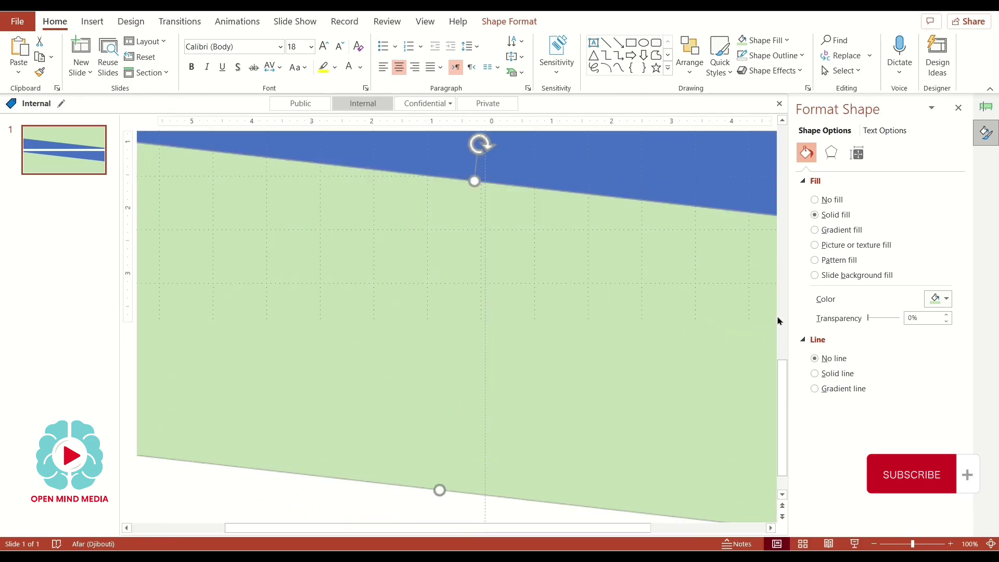
pyautogui.moveTo(590, 528); pyautogui.dragTo(749, 528)
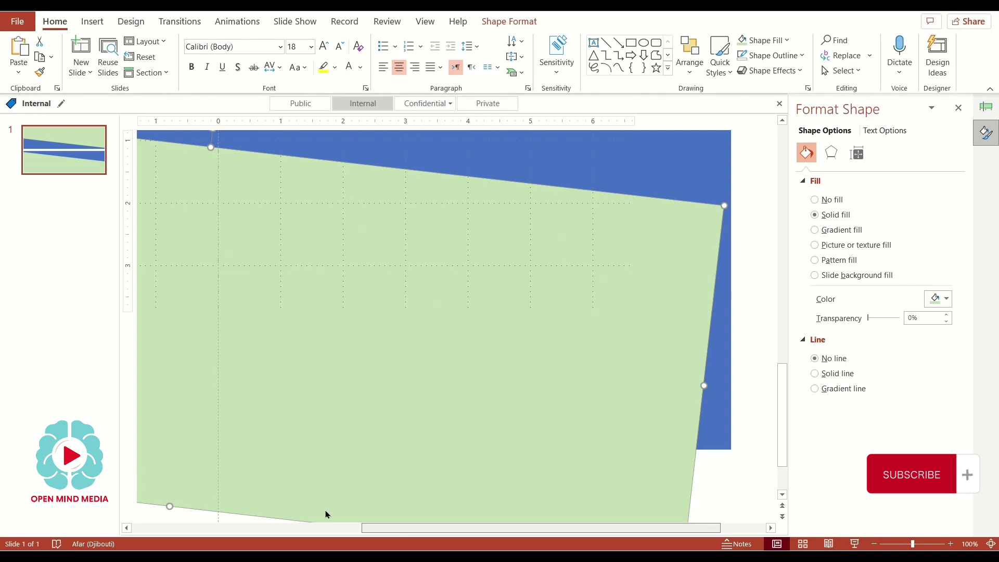
pyautogui.click(272, 529)
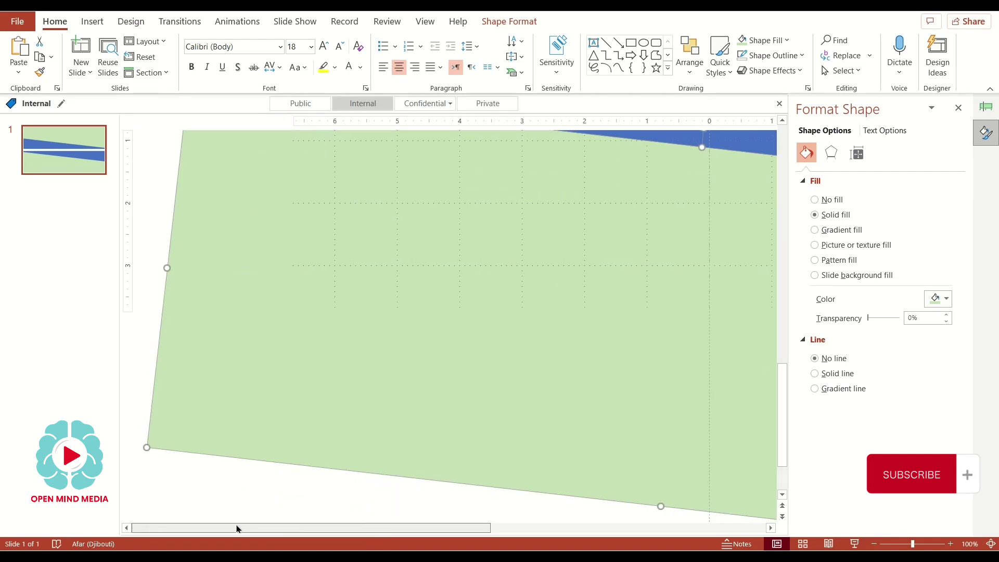
pyautogui.scroll(1, 341, 308)
pyautogui.scroll(3, 265, 245)
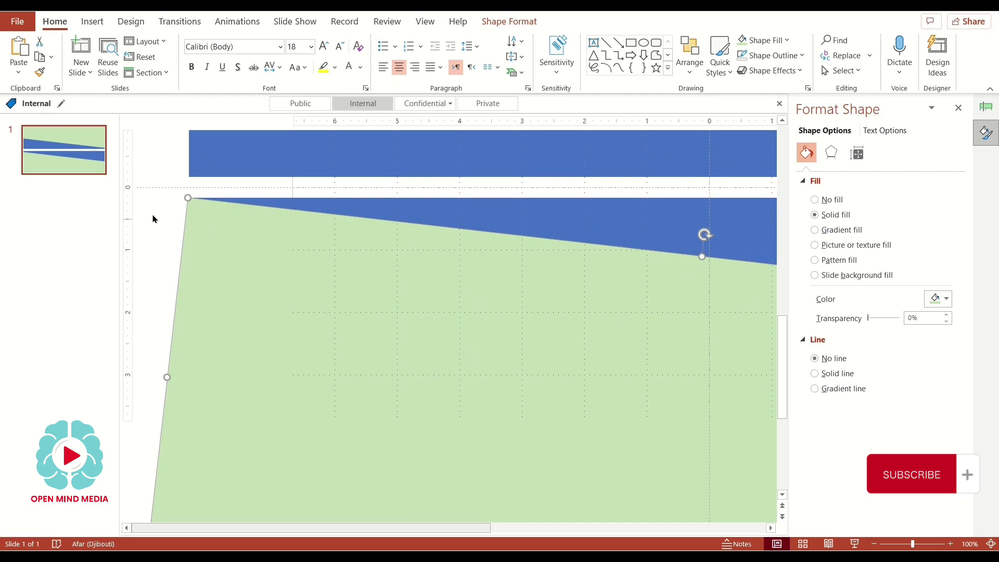
pyautogui.click(154, 219)
pyautogui.click(192, 207)
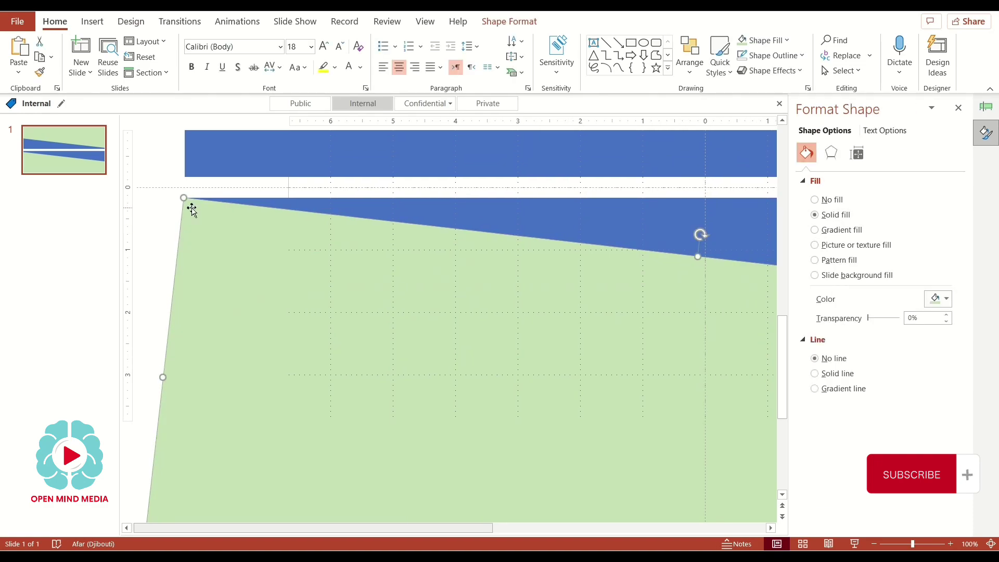
pyautogui.click(140, 204)
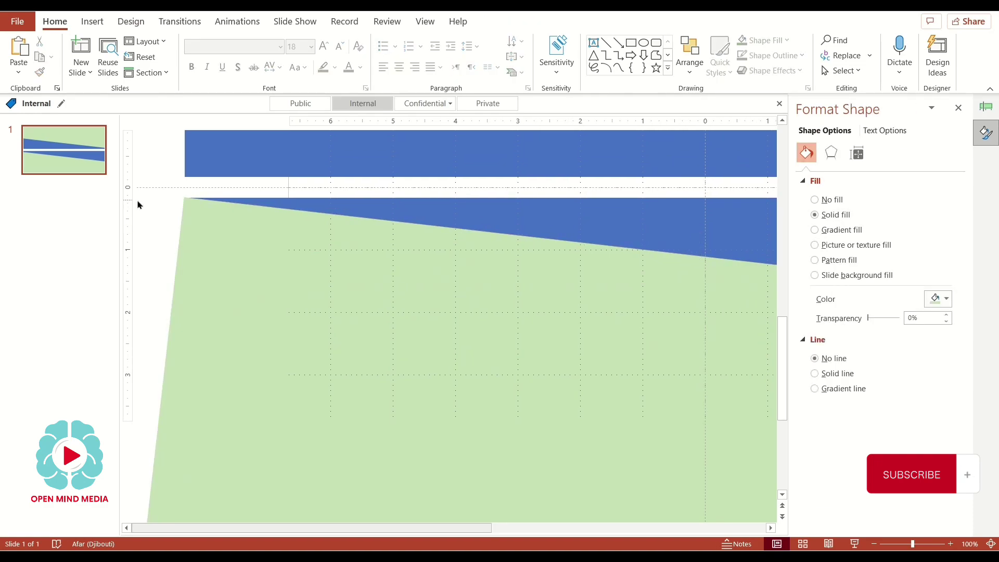
pyautogui.click(218, 225)
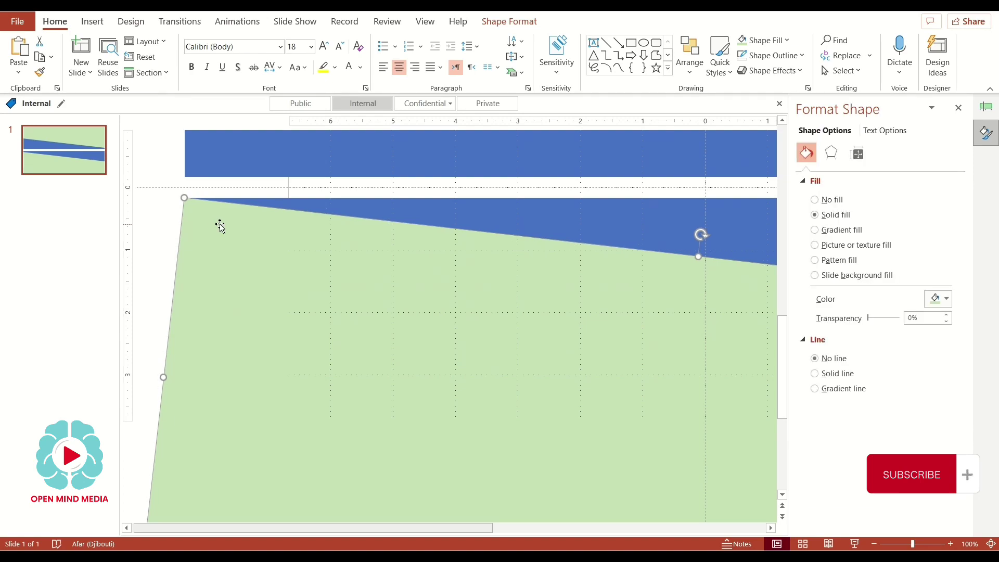
pyautogui.click(145, 198)
pyautogui.scroll(3, 232, 205)
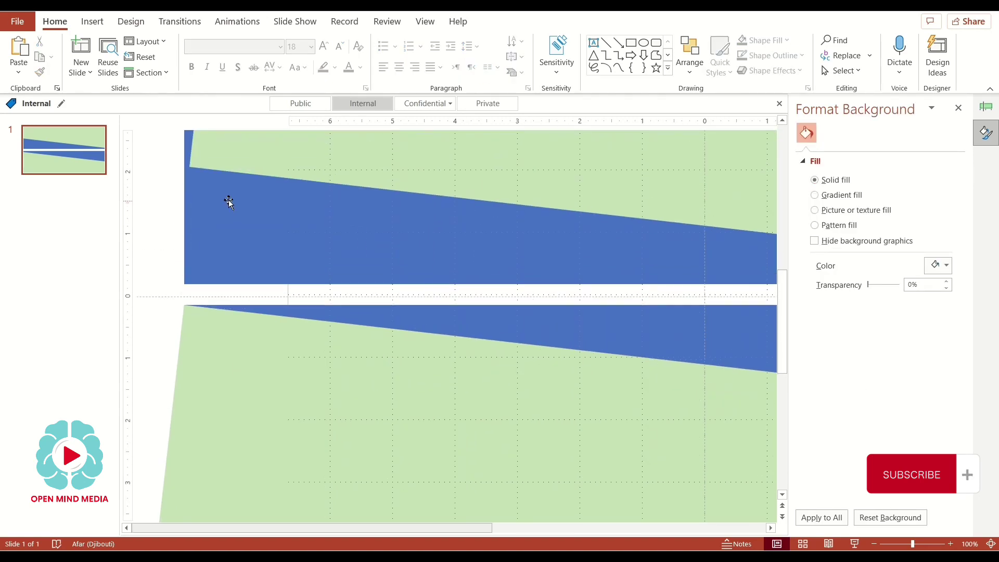
pyautogui.moveTo(416, 533); pyautogui.dragTo(690, 533)
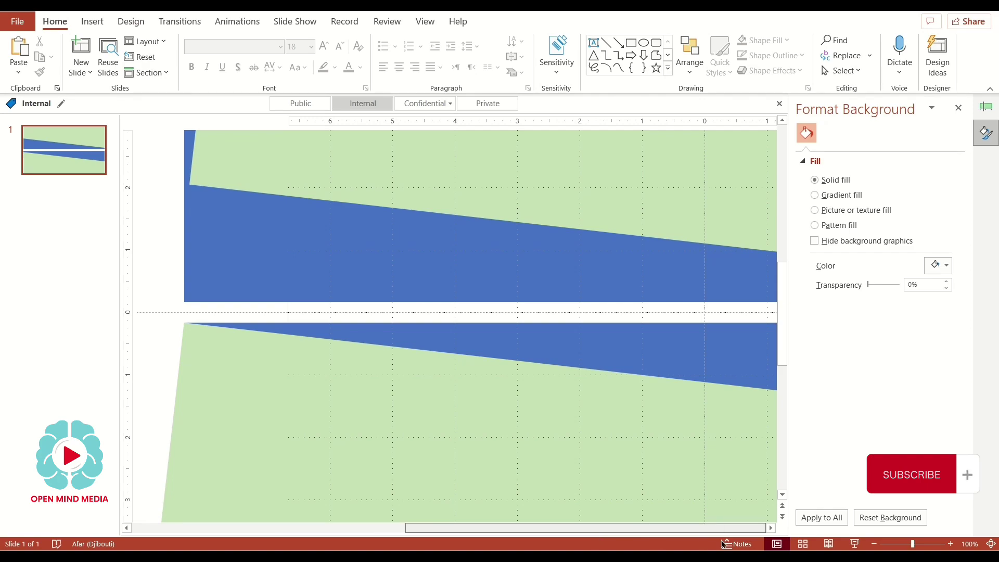
pyautogui.click(727, 282)
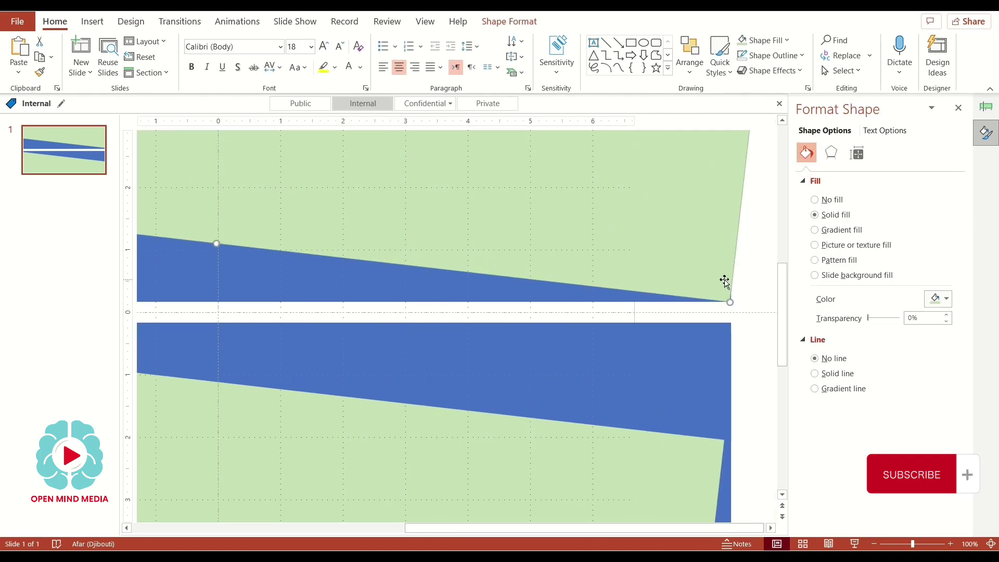
pyautogui.click(759, 319)
pyautogui.click(717, 274)
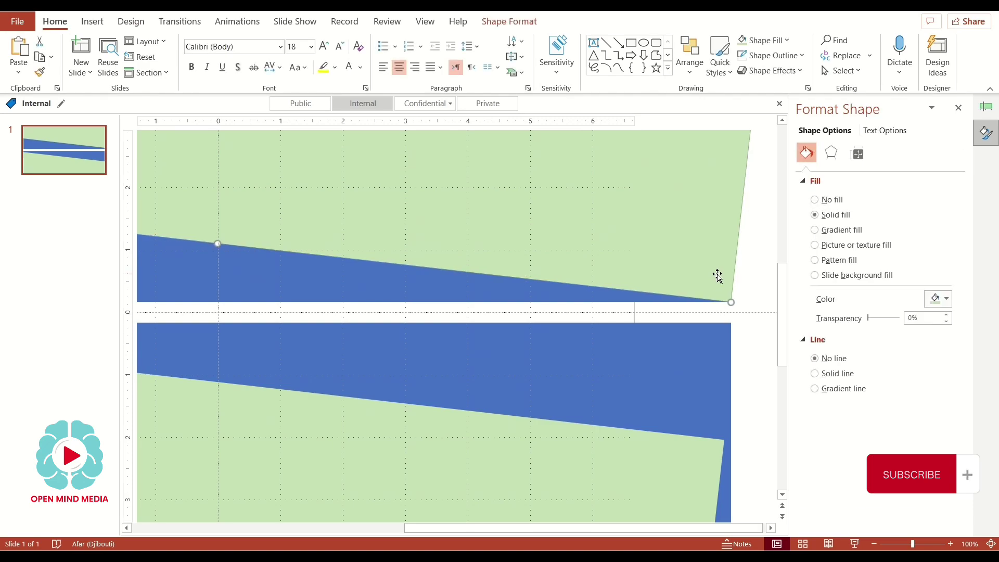
pyautogui.click(742, 287)
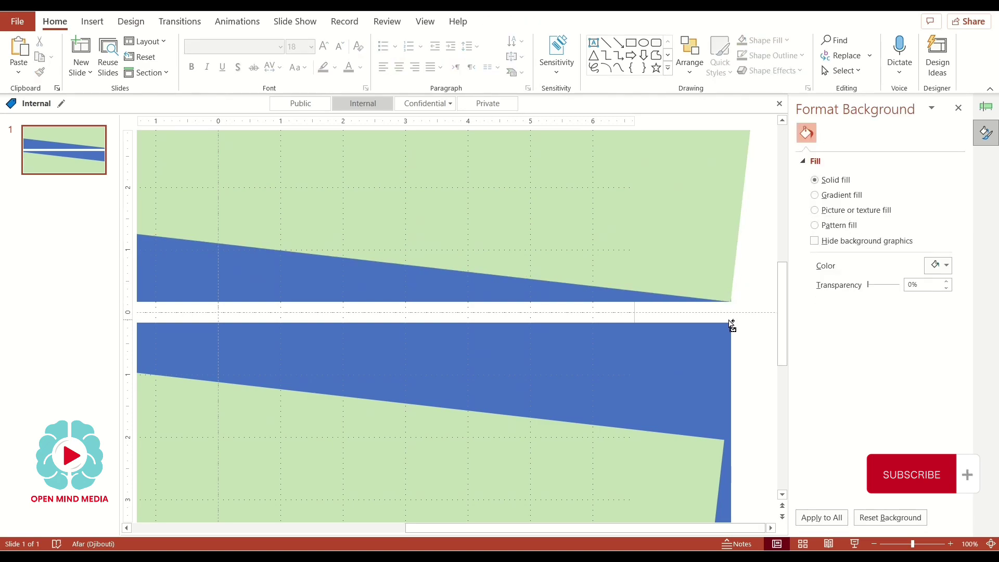
# Zoom out to 33% and select the two green shapes and two blue bands to check them
pyautogui.scroll(-2, 732, 327)
pyautogui.scroll(-7, 731, 325)
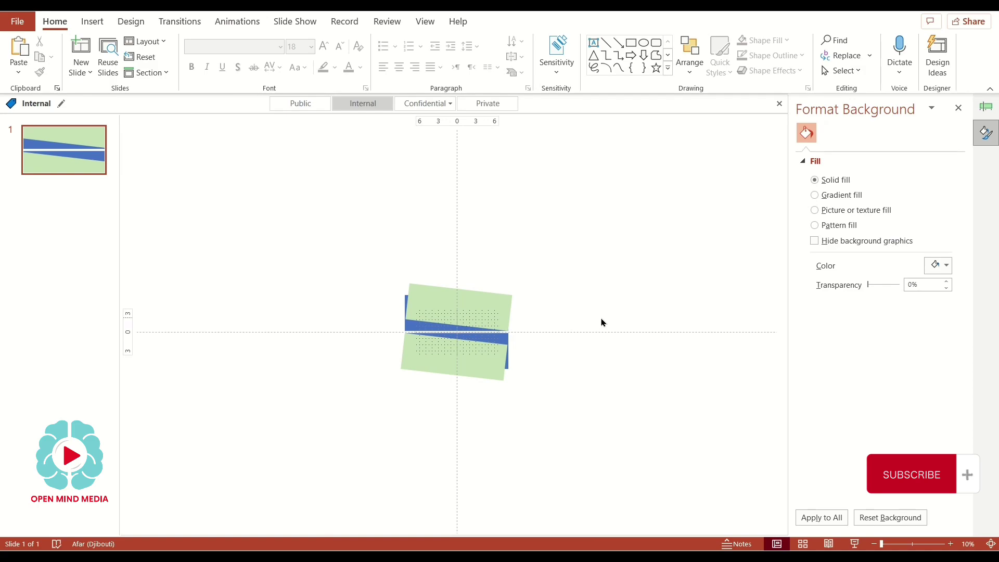
pyautogui.scroll(3, 601, 322)
pyautogui.scroll(1, 601, 321)
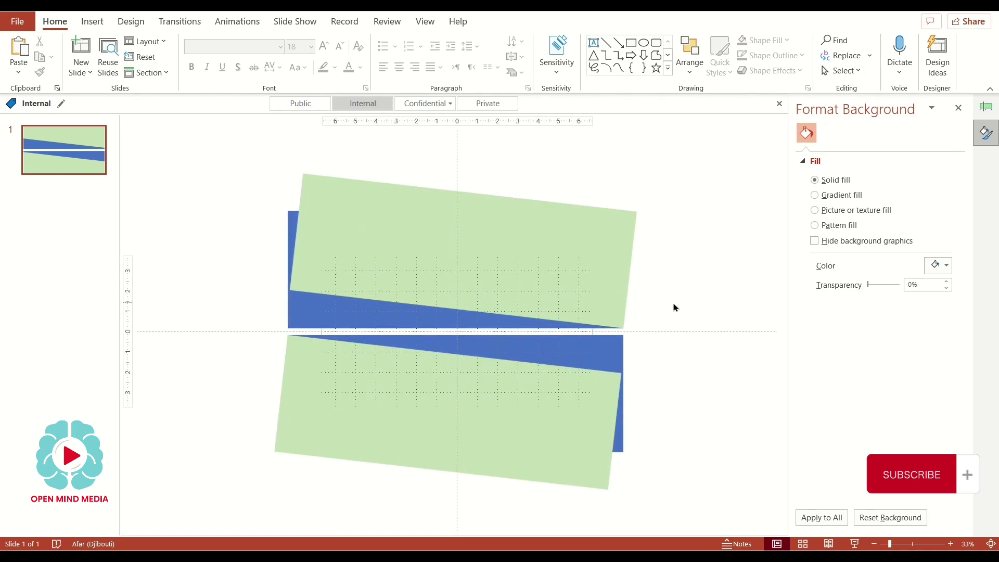
pyautogui.scroll(2, 674, 306)
pyautogui.scroll(2, 673, 306)
pyautogui.scroll(-4, 674, 307)
pyautogui.click(506, 279)
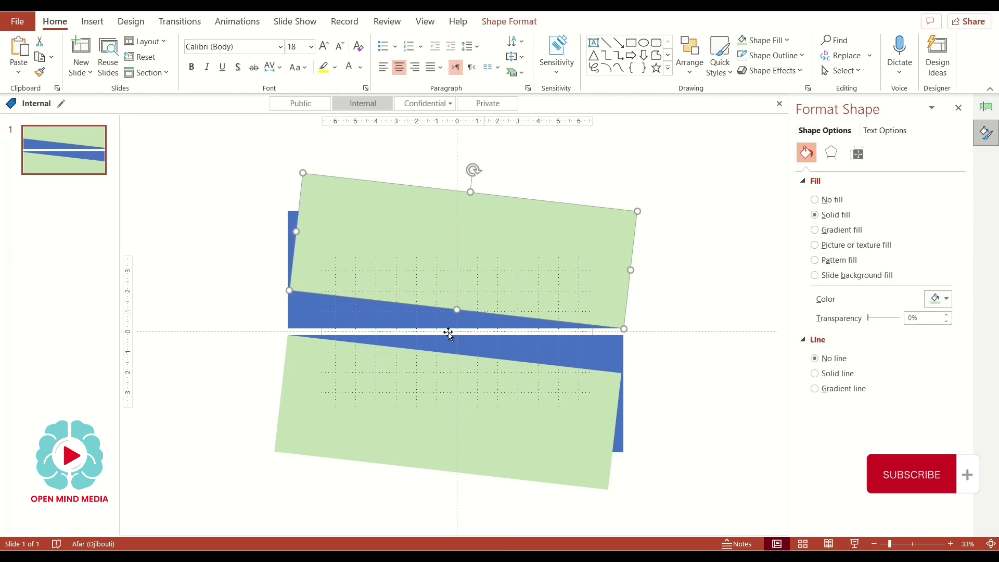
pyautogui.keyDown('shift'); pyautogui.click(396, 315); pyautogui.keyUp('shift')
pyautogui.keyDown('shift'); pyautogui.click(570, 357); pyautogui.keyUp('shift')
pyautogui.keyDown('shift'); pyautogui.click(534, 386); pyautogui.keyUp('shift')
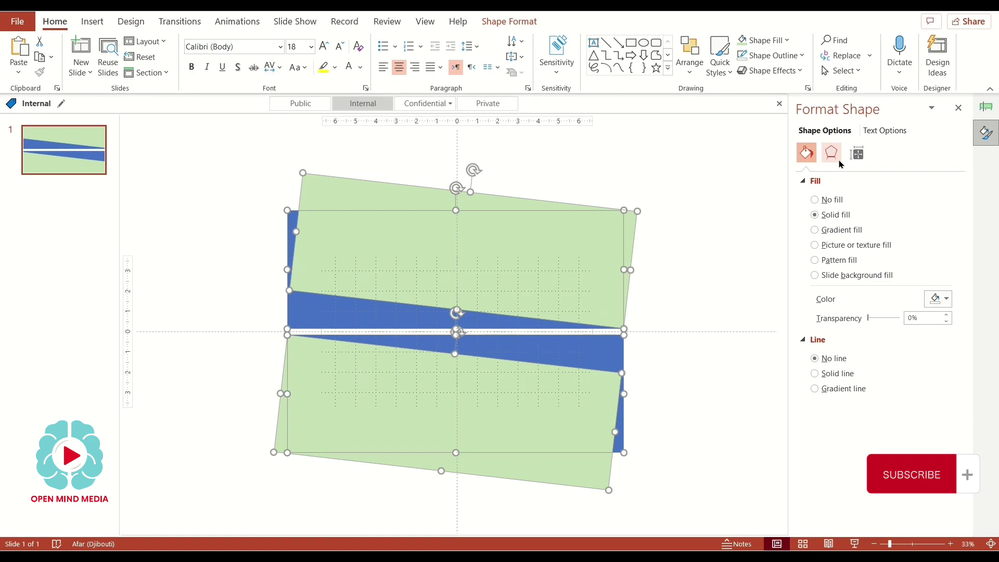
pyautogui.click(721, 342)
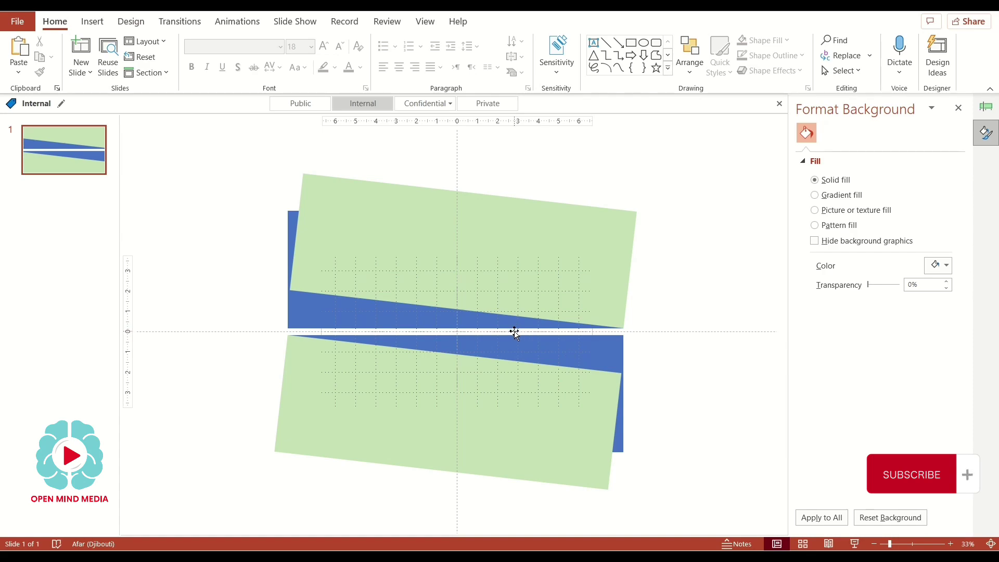
# Start drawing a new rectangle across the slide centre, spanning both blue bands
pyautogui.click(514, 333)
pyautogui.click(713, 339)
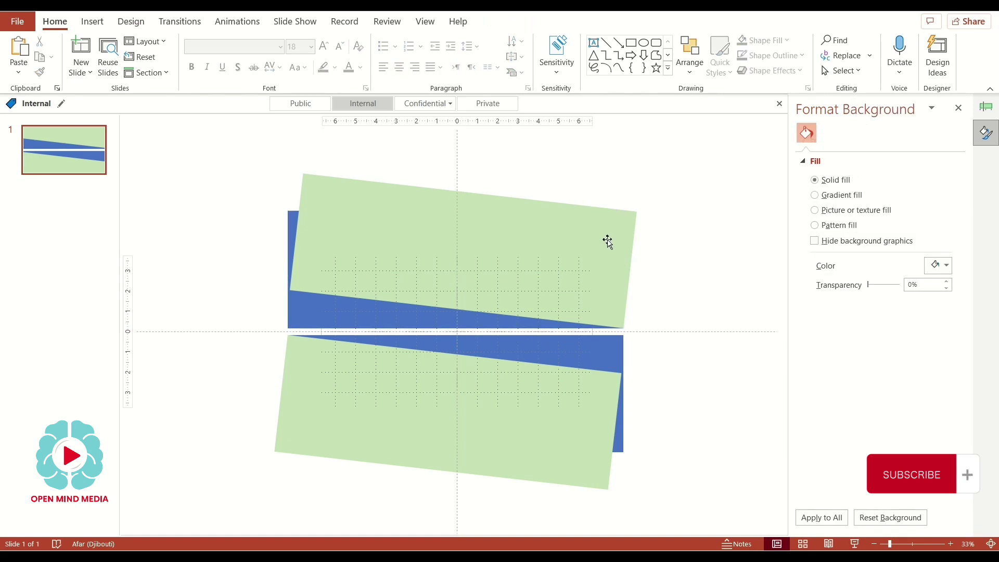
pyautogui.click(633, 42)
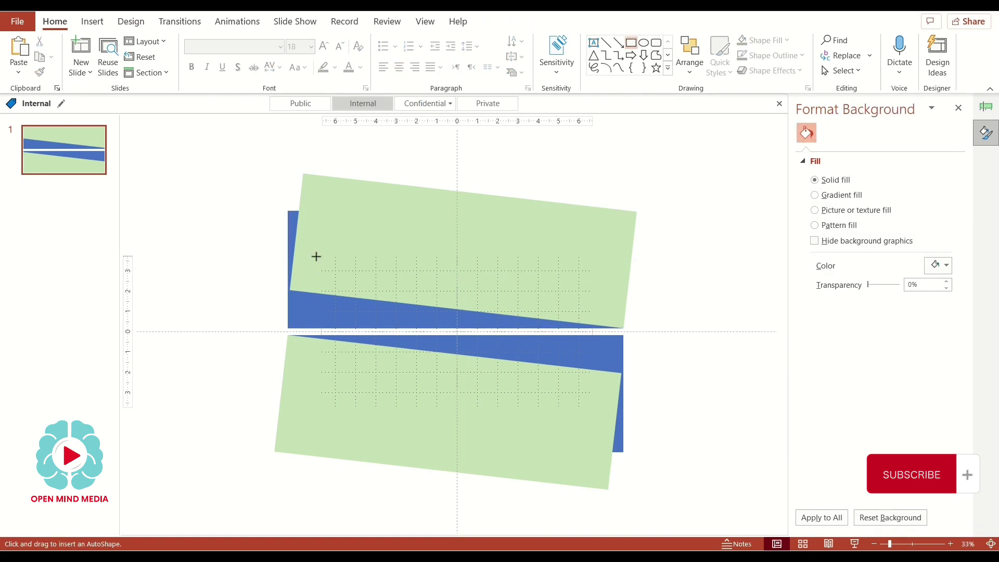
pyautogui.moveTo(316, 256); pyautogui.dragTo(593, 414)
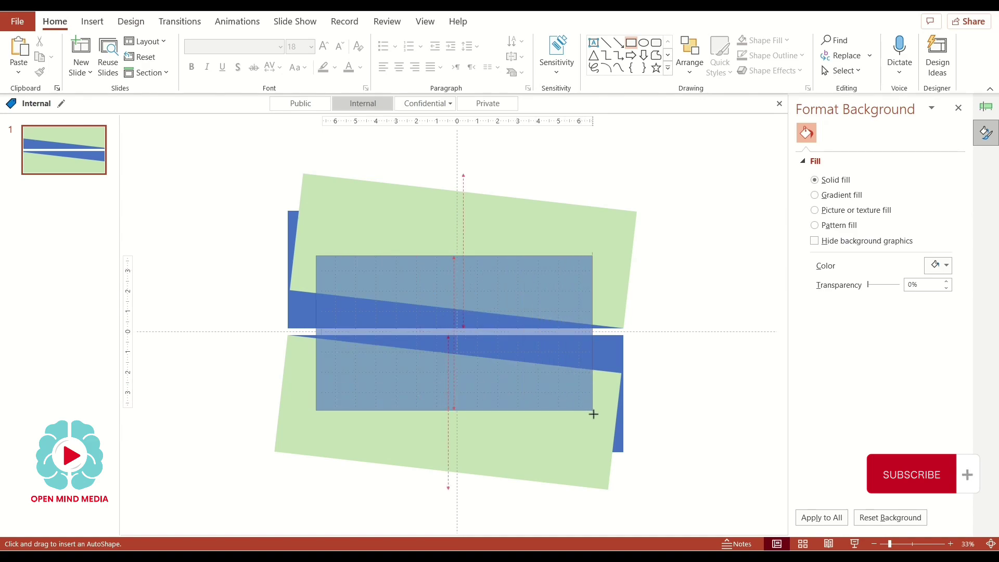
# Remove the central rectangle's outline and fill it gold at 55% transparency
pyautogui.moveTo(594, 413); pyautogui.dragTo(593, 414)
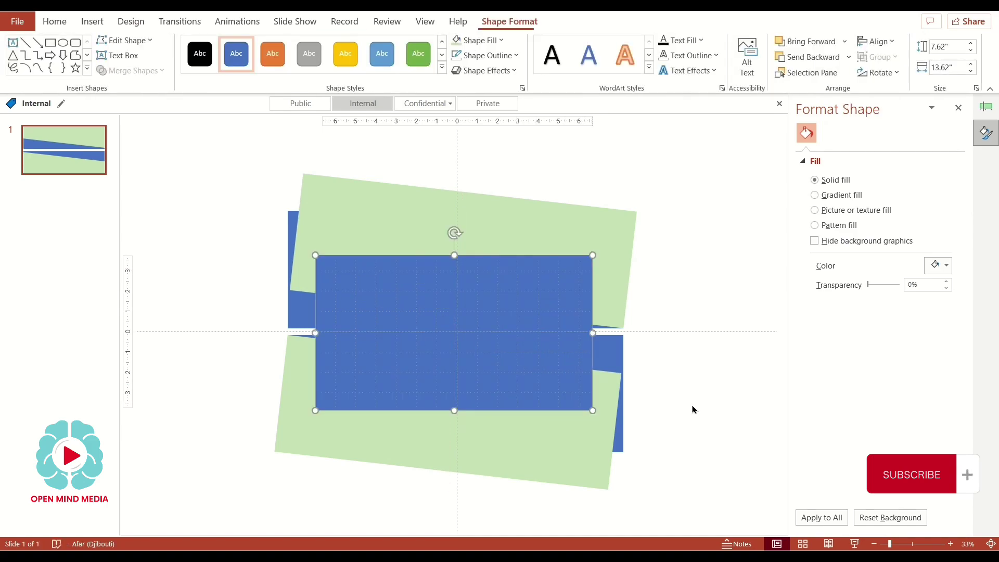
pyautogui.click(485, 55)
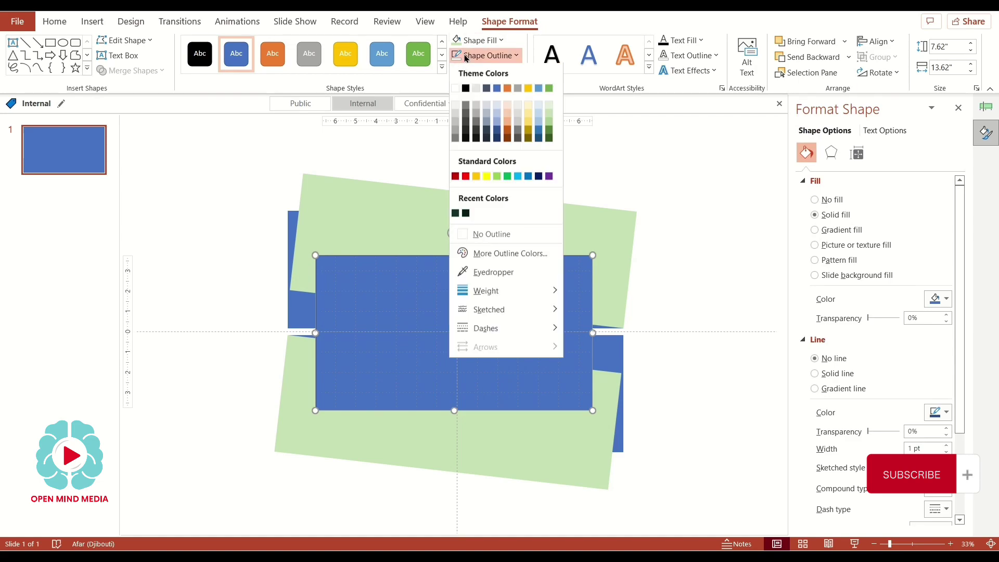
pyautogui.click(490, 234)
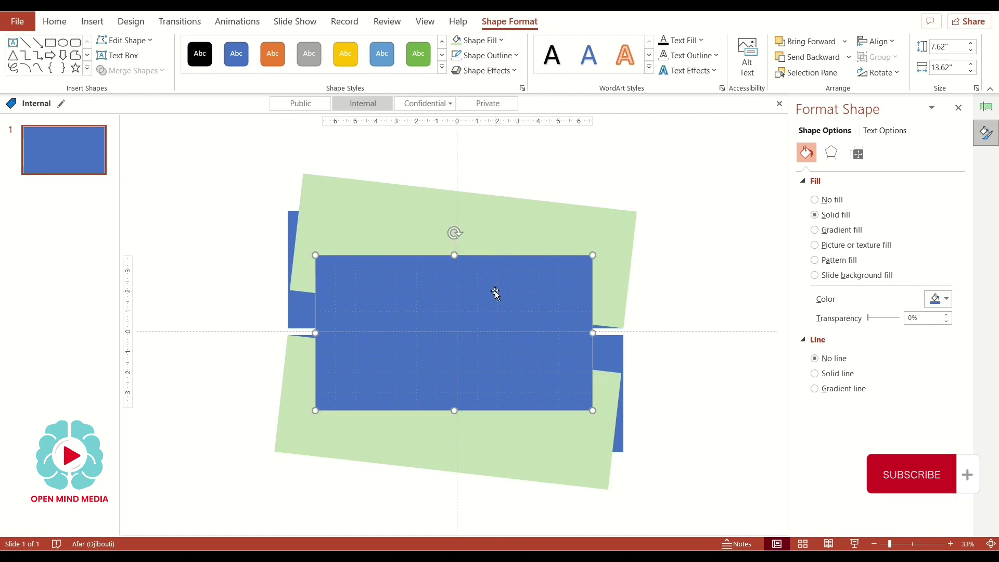
pyautogui.click(936, 298)
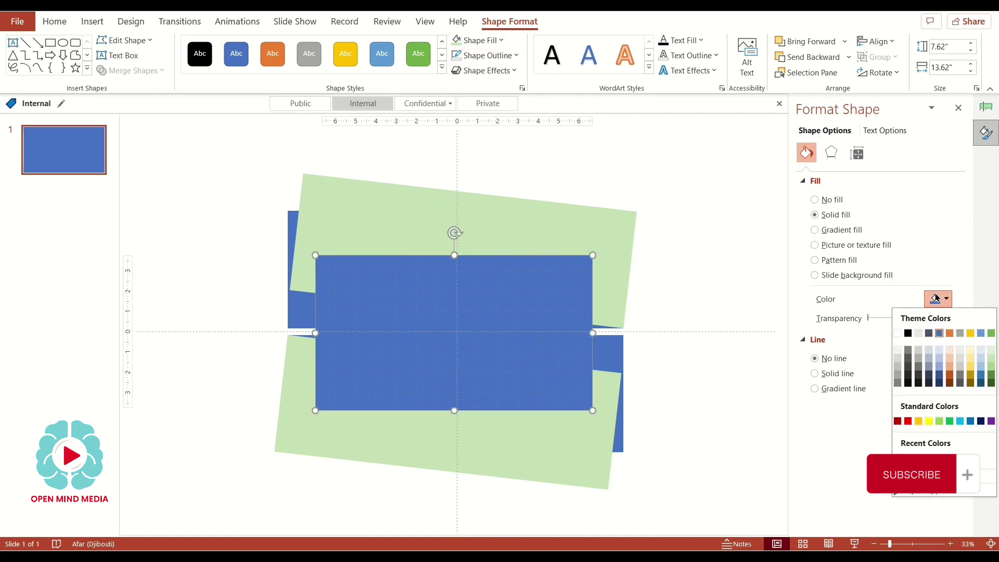
pyautogui.click(971, 333)
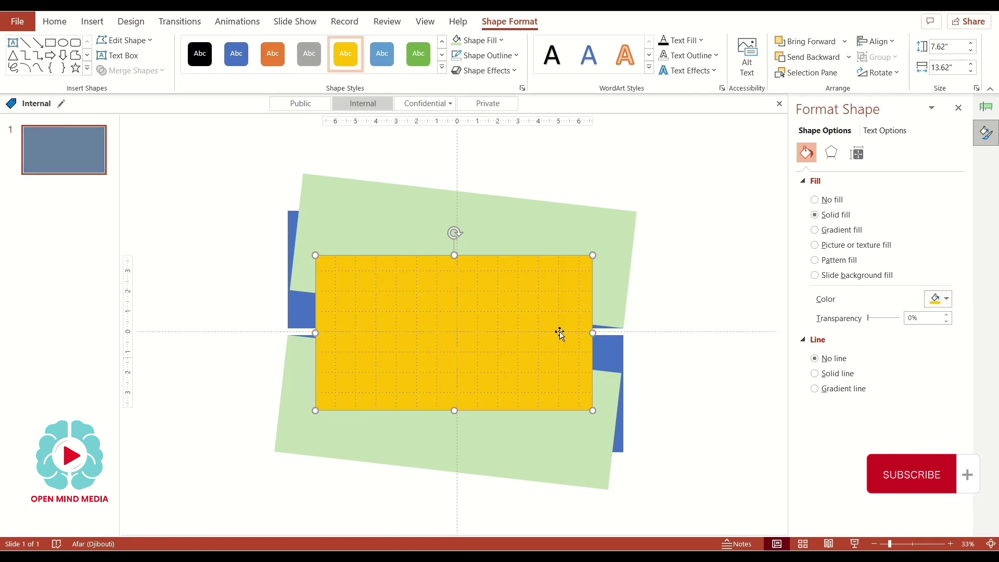
pyautogui.click(874, 319)
pyautogui.moveTo(872, 322); pyautogui.dragTo(887, 322)
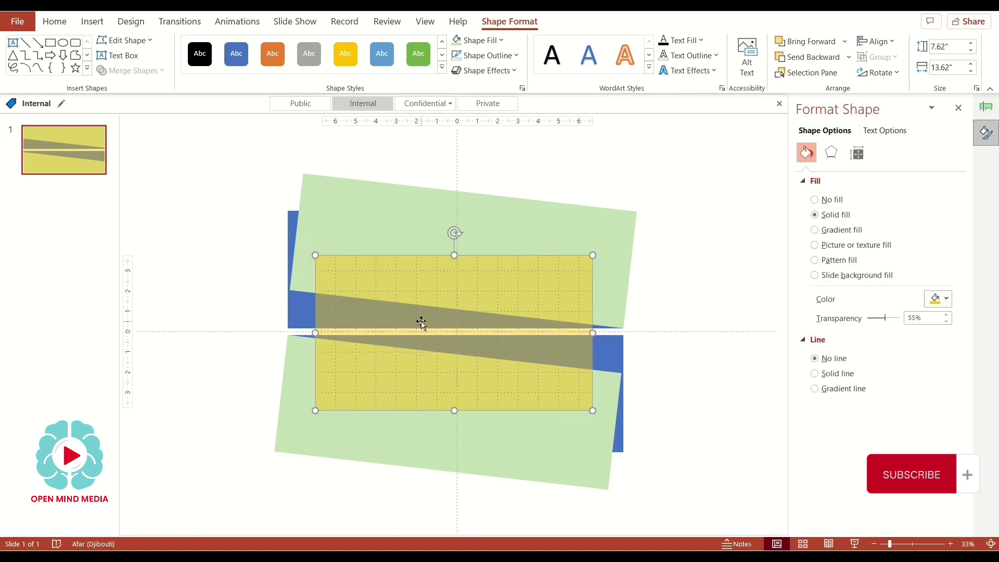
# Intersect the top blue band with the gold rectangle
pyautogui.click(487, 55)
pyautogui.click(482, 229)
pyautogui.click(666, 321)
pyautogui.click(293, 305)
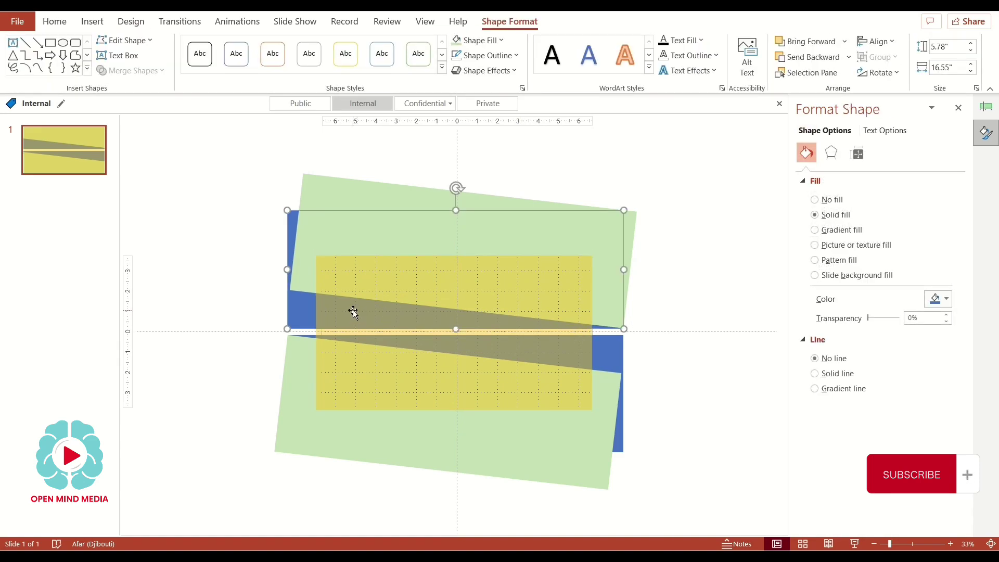
pyautogui.keyDown('shift'); pyautogui.click(354, 311); pyautogui.keyUp('shift')
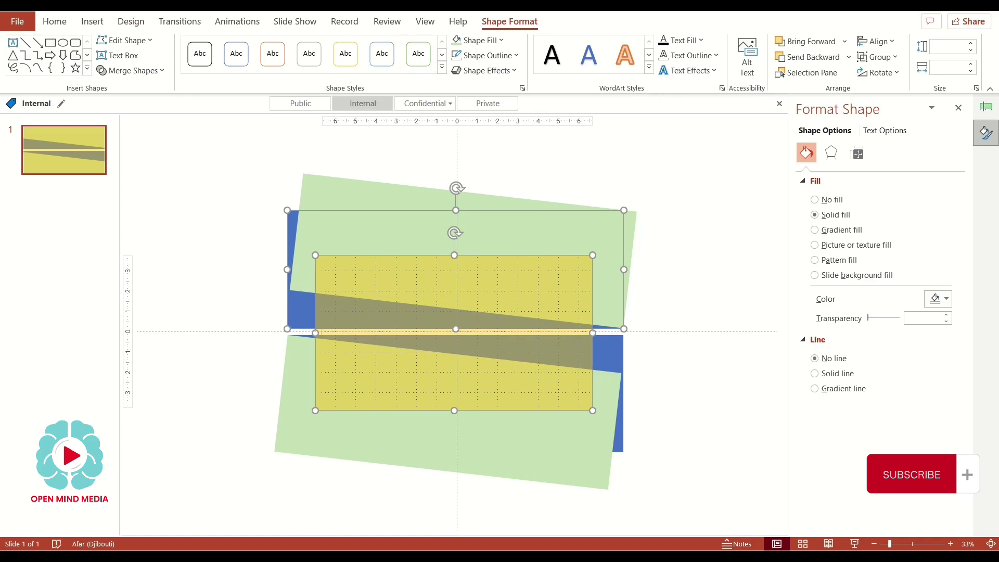
pyautogui.click(131, 70)
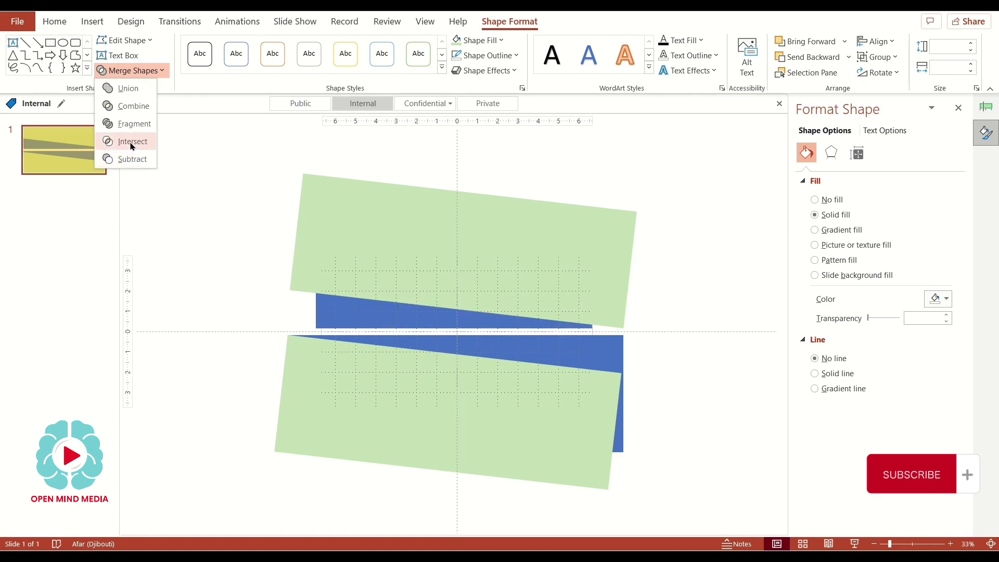
pyautogui.click(131, 146)
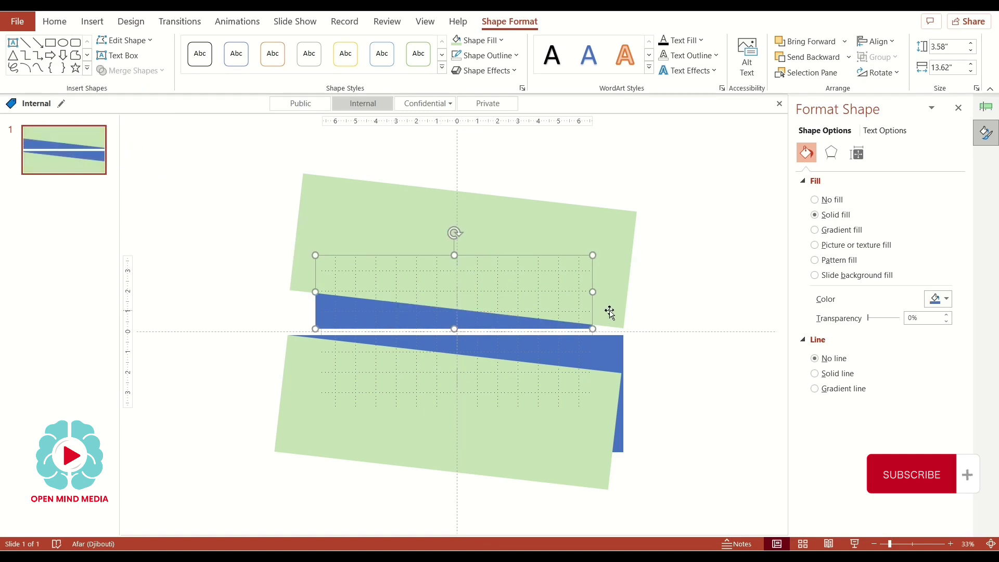
pyautogui.click(647, 313)
# Restore the gold rectangle and intersect it with the upper tilted green shape
pyautogui.hotkey('ctrl', 'z')
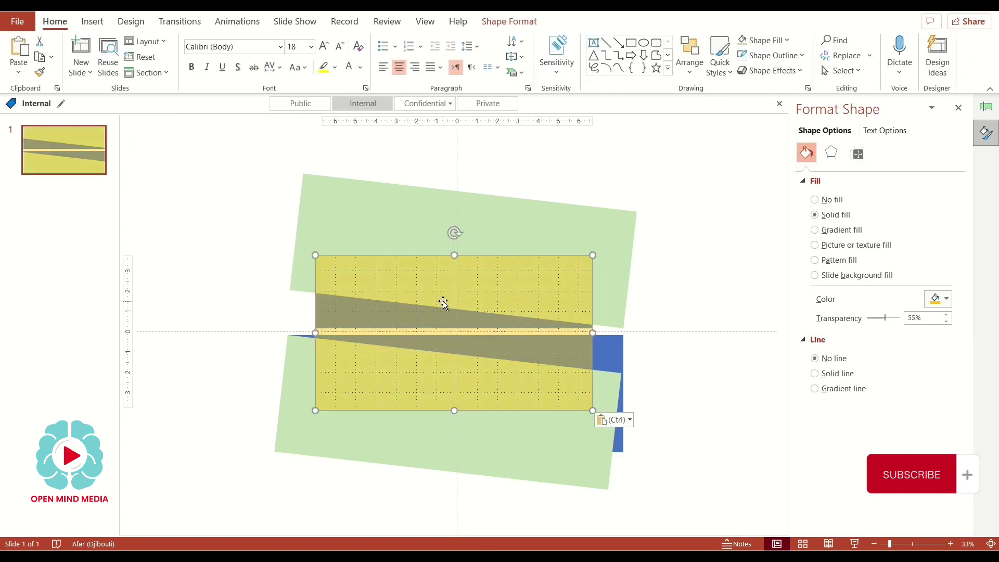
pyautogui.keyDown('shift'); pyautogui.click(393, 231); pyautogui.keyUp('shift')
pyautogui.click(159, 72)
pyautogui.click(509, 21)
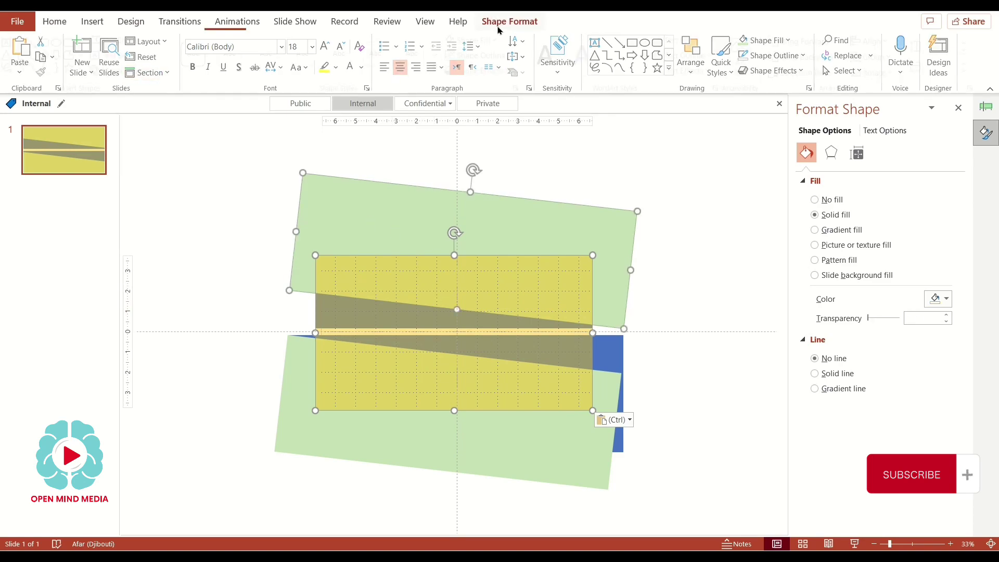
pyautogui.click(133, 71)
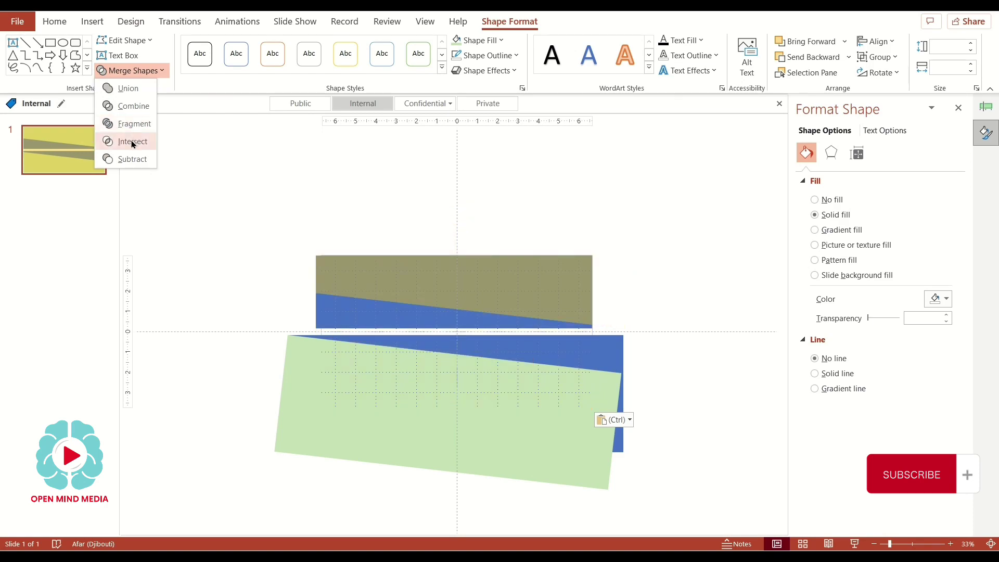
pyautogui.click(133, 144)
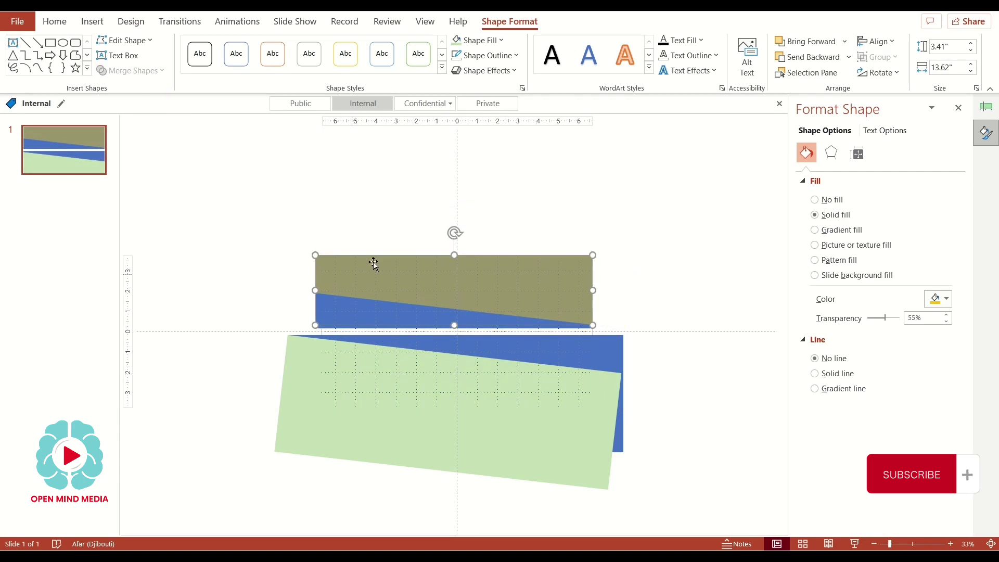
pyautogui.click(541, 358)
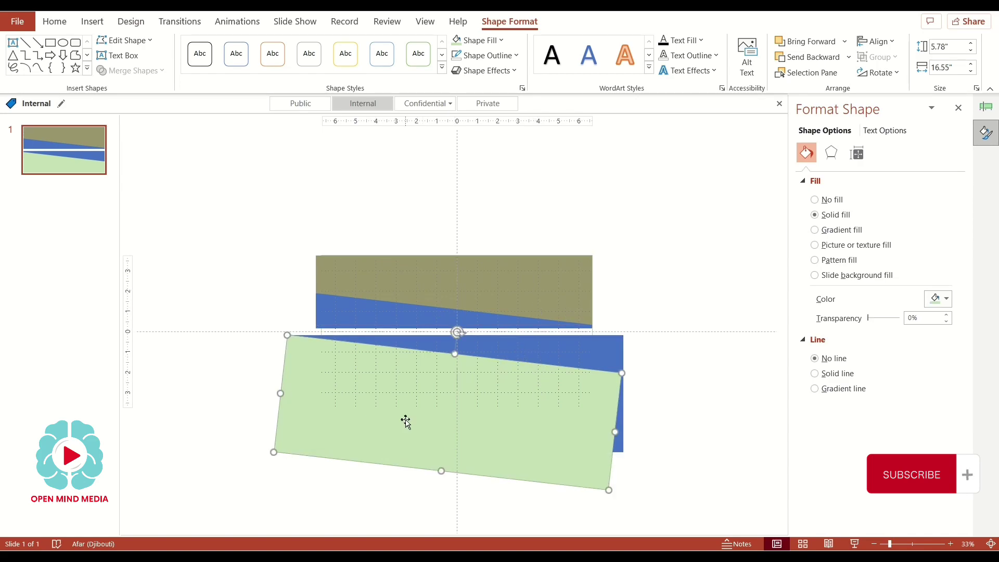
# Paste a copy of the yellow rectangle and intersect it with the lower blue band
pyautogui.click(659, 357)
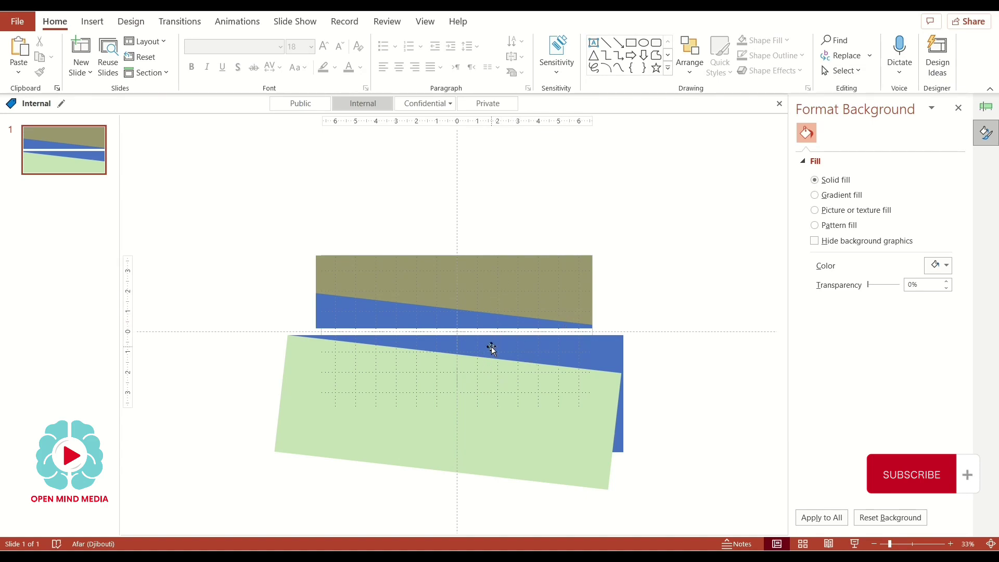
pyautogui.click(492, 348)
pyautogui.hotkey('ctrl', 'v')
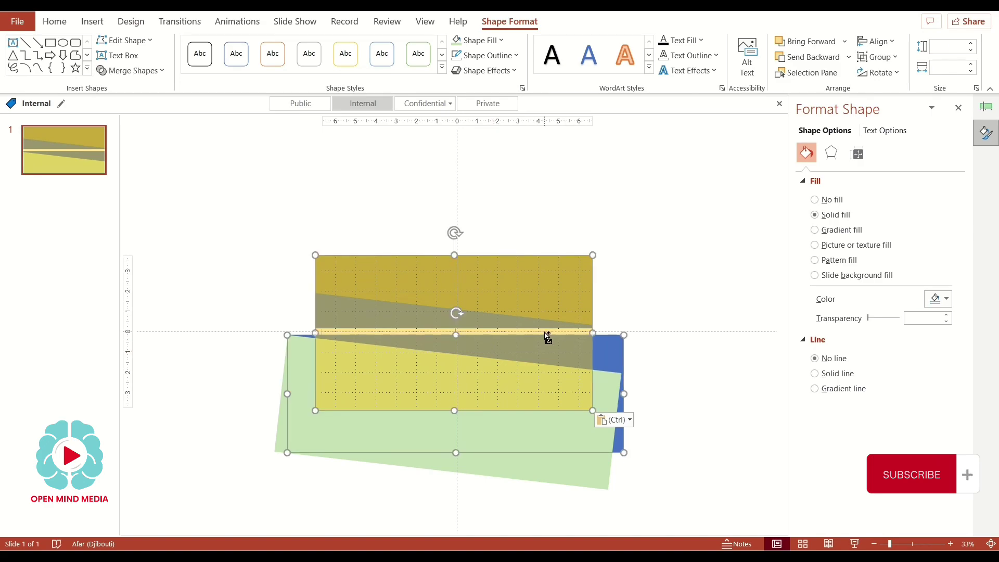
pyautogui.click(704, 315)
pyautogui.hotkey('ctrl', 'a')
pyautogui.click(156, 70)
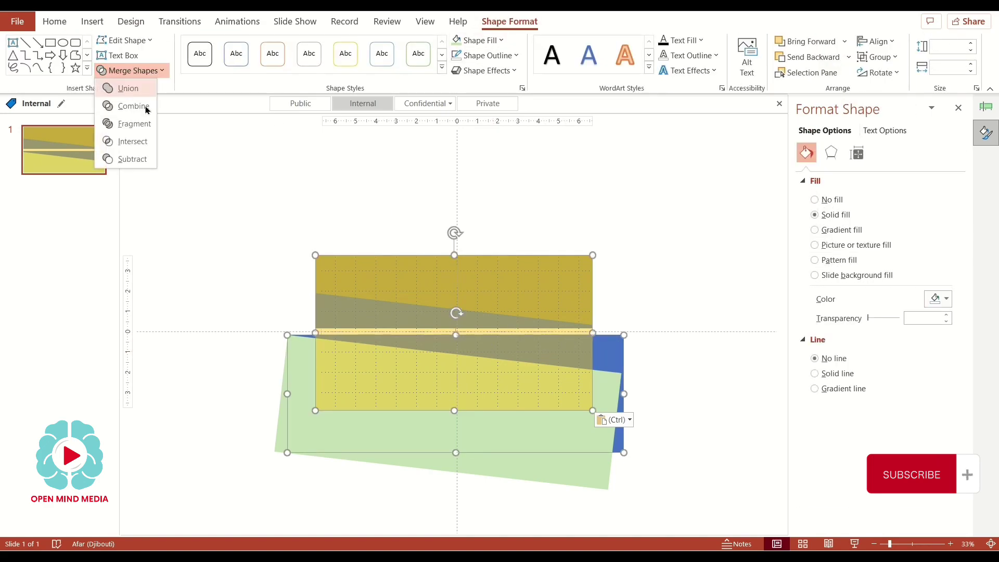
pyautogui.click(136, 141)
pyautogui.click(633, 357)
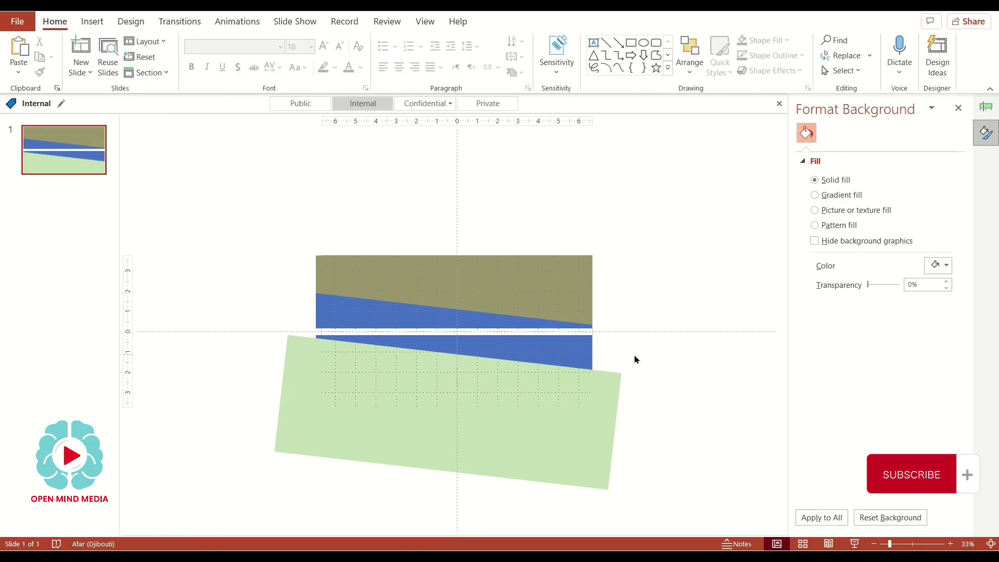
# Paste another rectangle copy and fragment it with the lower green tilted shape
pyautogui.hotkey('ctrl', 'v')
pyautogui.keyDown('shift'); pyautogui.click(598, 391); pyautogui.keyUp('shift')
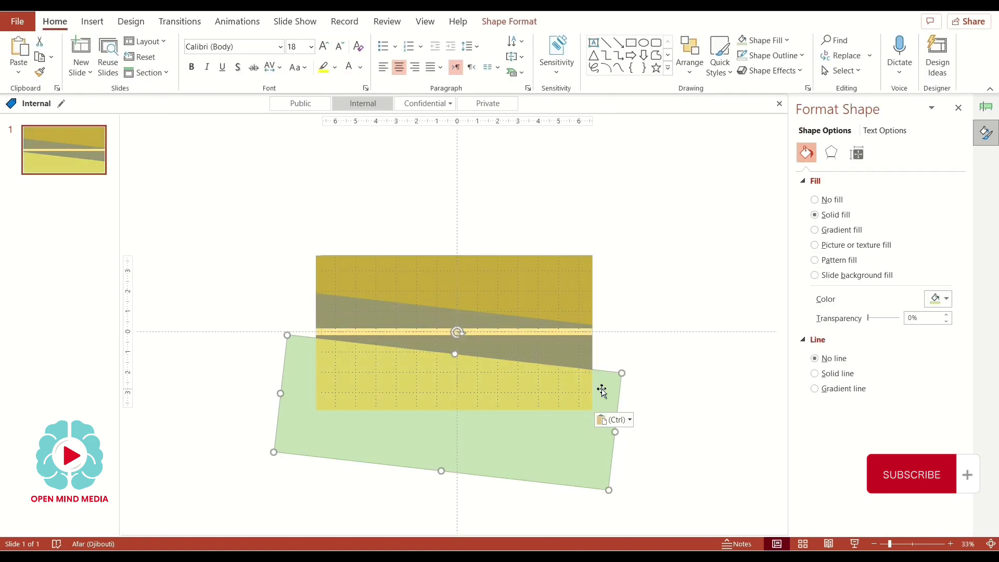
pyautogui.click(509, 20)
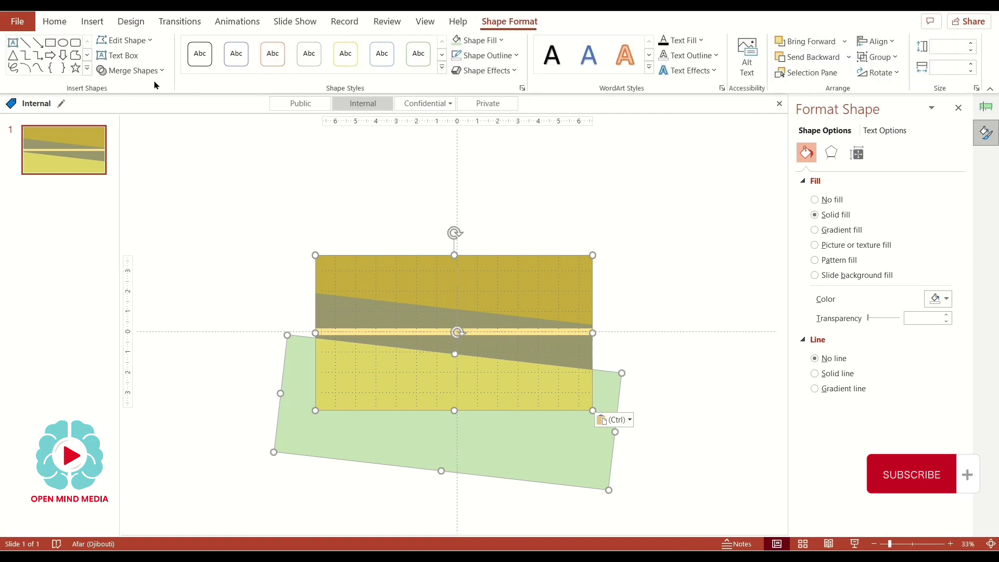
pyautogui.click(131, 70)
pyautogui.click(133, 125)
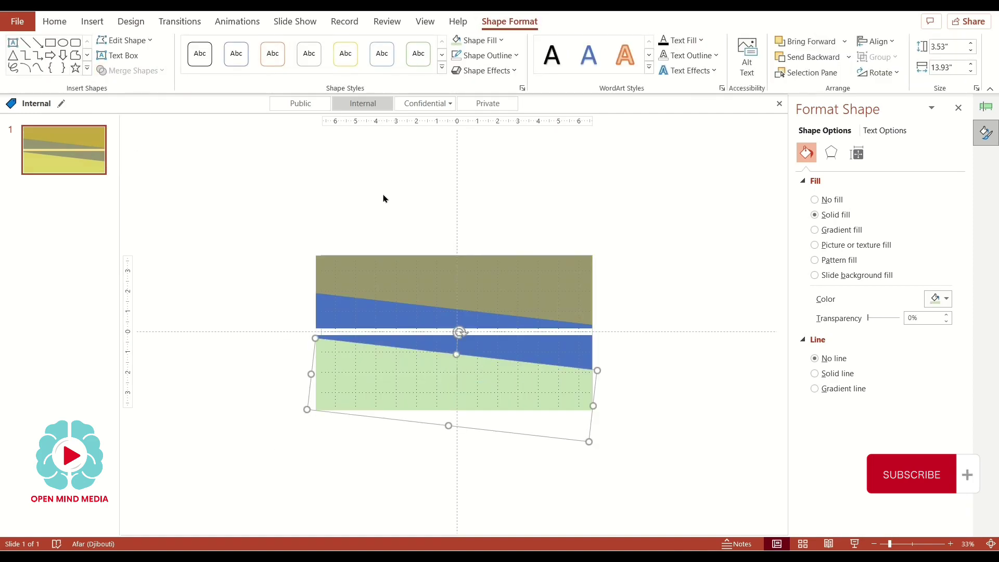
pyautogui.click(631, 310)
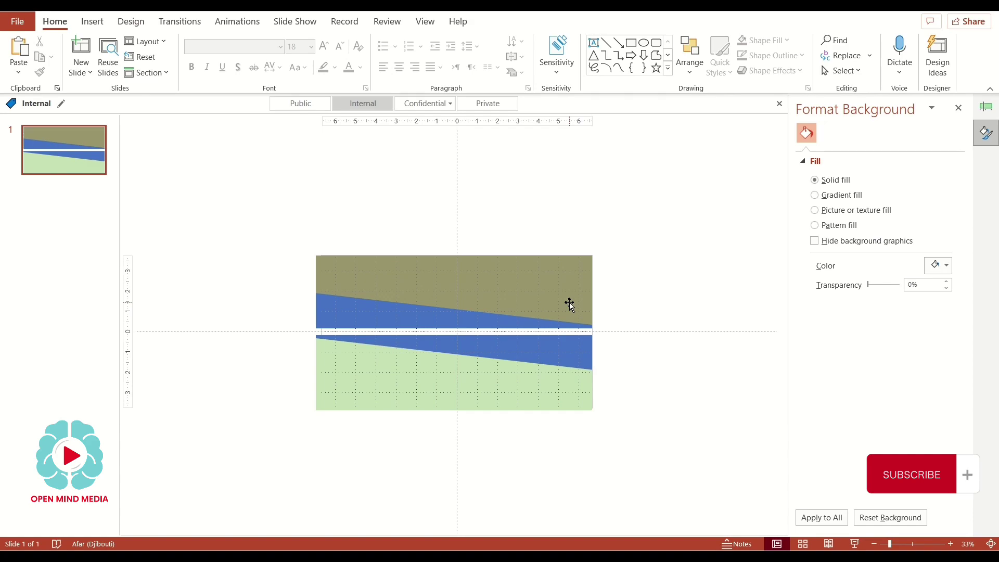
pyautogui.click(544, 299)
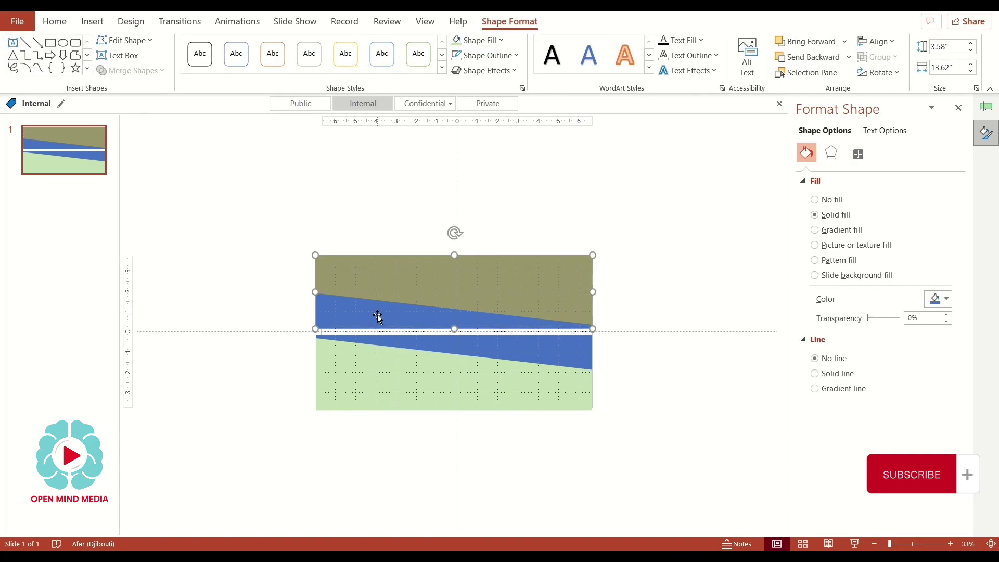
# Fill the olive and green outer pieces orange at about 24% transparency
pyautogui.click(527, 351)
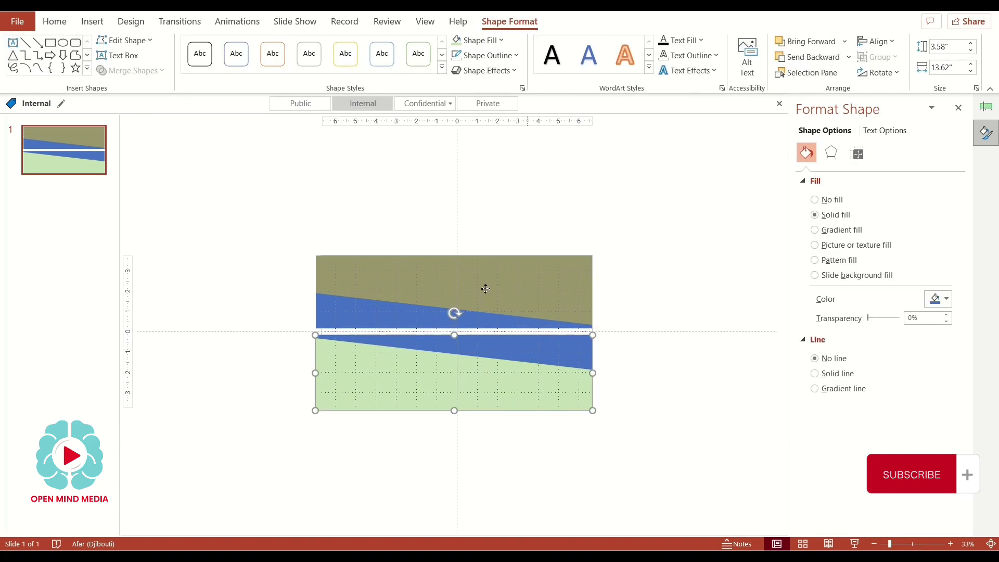
pyautogui.click(517, 287)
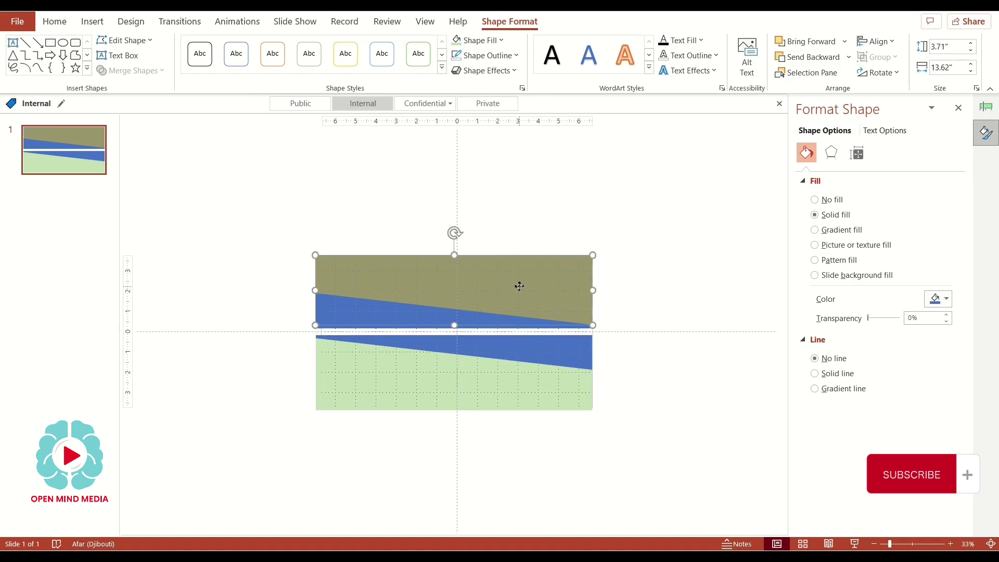
pyautogui.keyDown('shift'); pyautogui.click(483, 369); pyautogui.keyUp('shift')
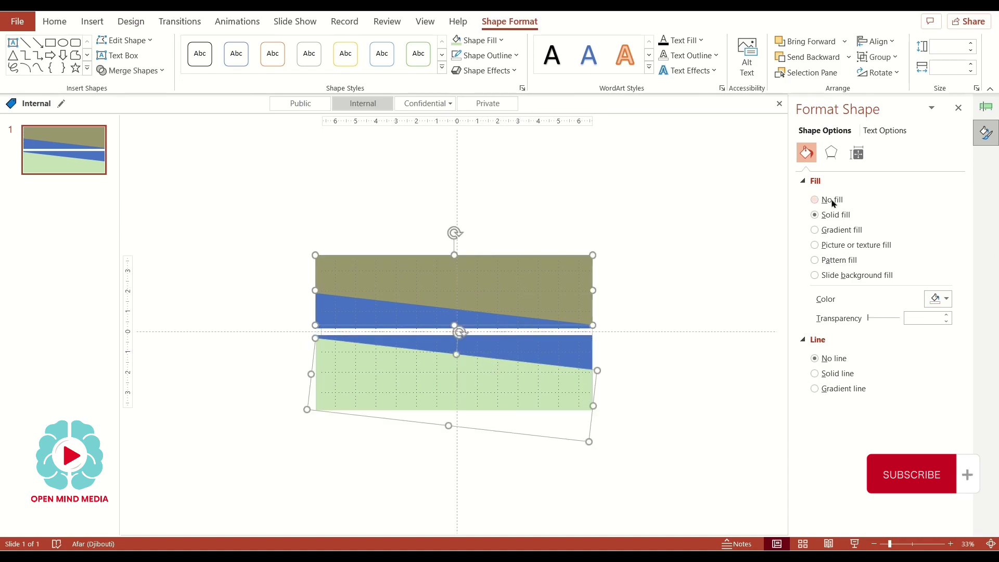
pyautogui.click(939, 299)
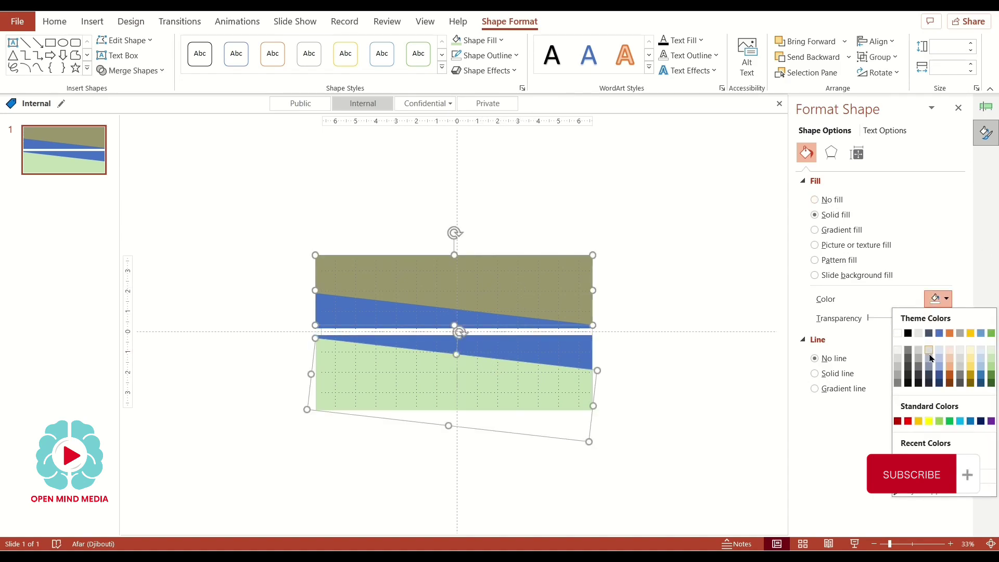
pyautogui.click(949, 371)
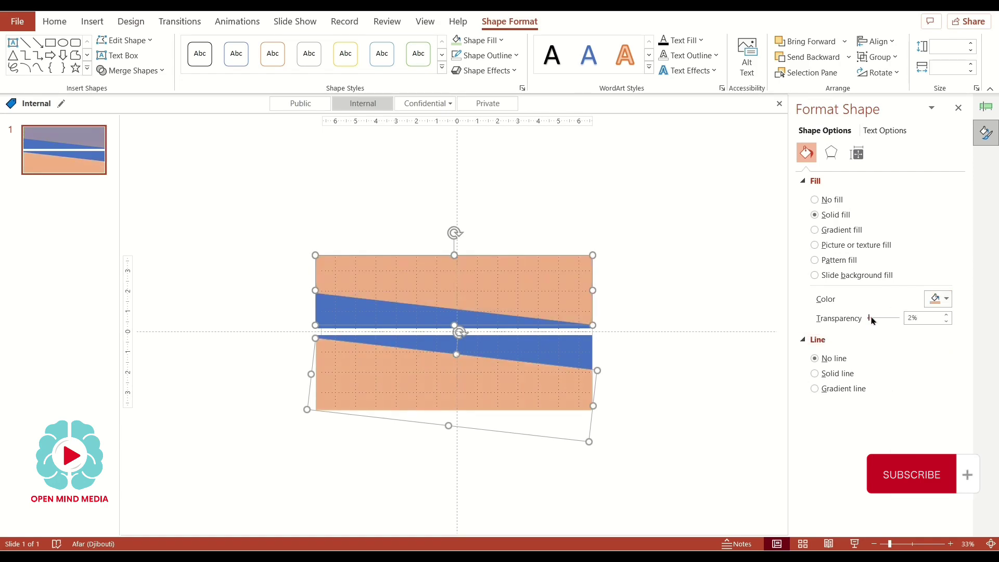
pyautogui.moveTo(868, 318); pyautogui.dragTo(879, 319)
pyautogui.click(596, 352)
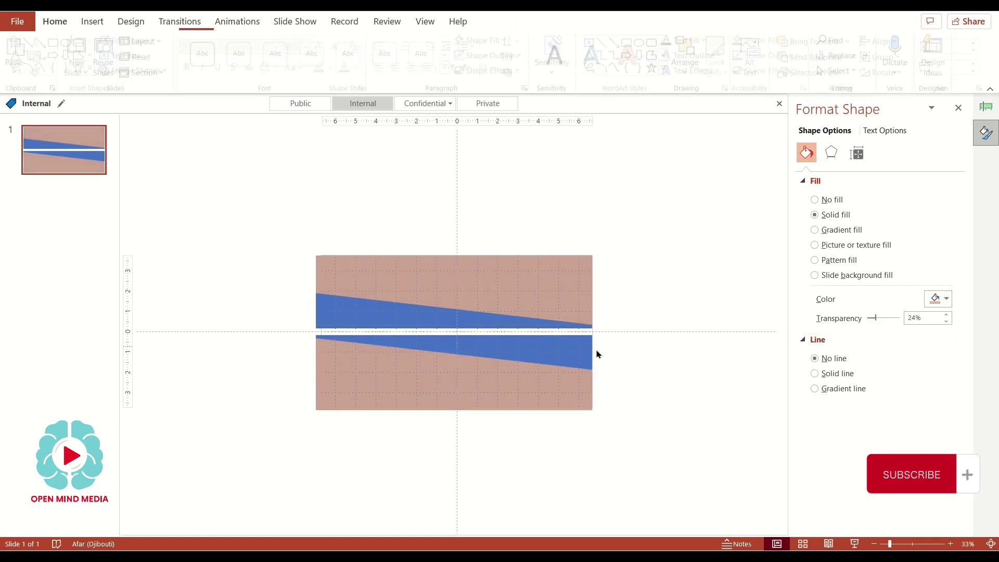
# Fill both diagonal blue bands light blue at 36% transparency
pyautogui.click(497, 334)
pyautogui.keyDown('shift'); pyautogui.click(390, 313); pyautogui.keyUp('shift')
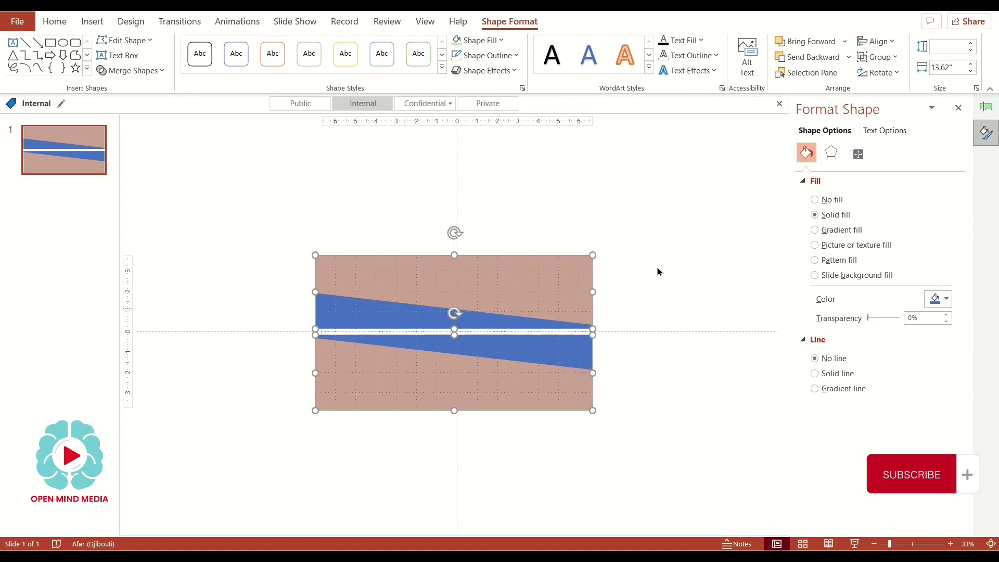
pyautogui.click(947, 299)
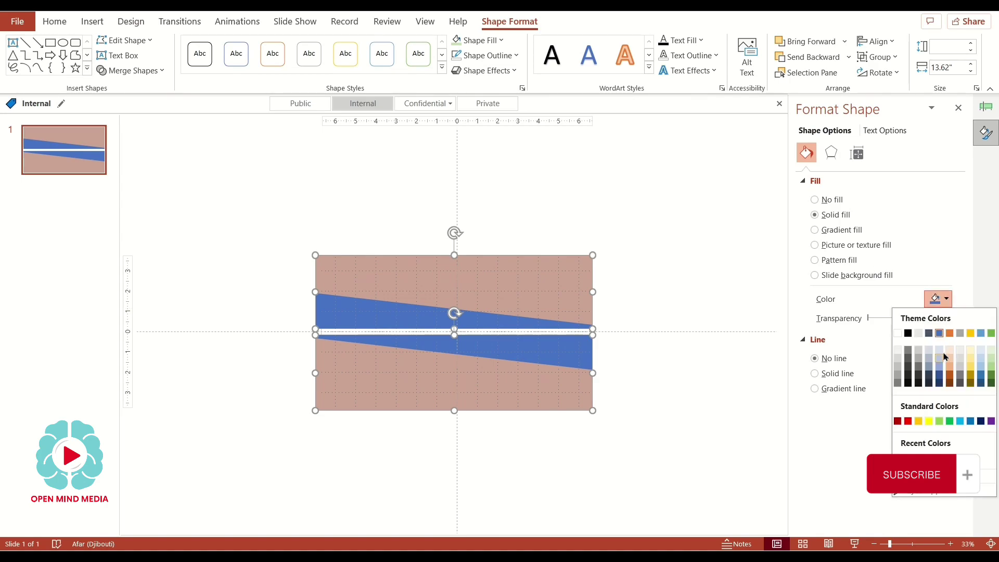
pyautogui.click(942, 373)
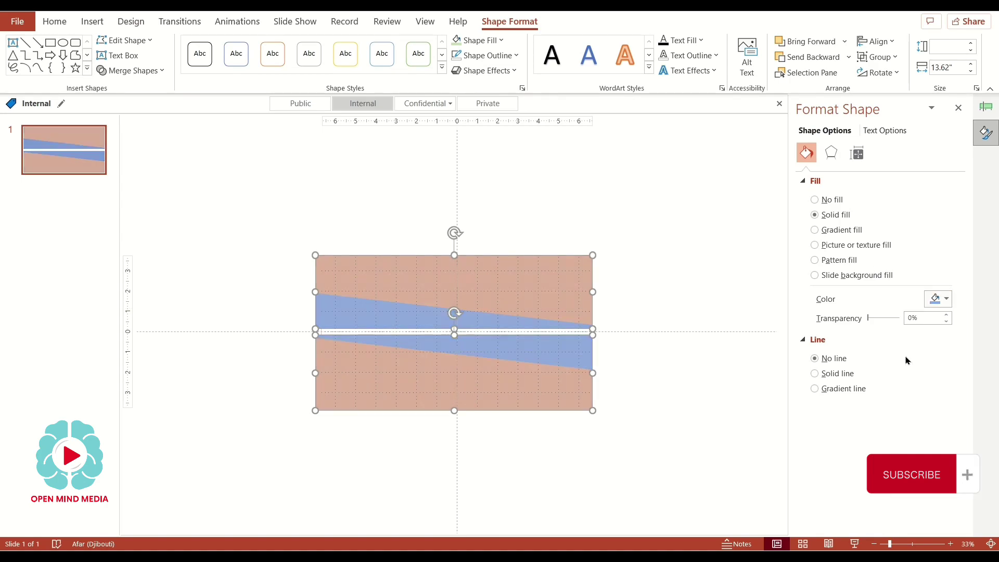
pyautogui.moveTo(872, 322); pyautogui.dragTo(879, 323)
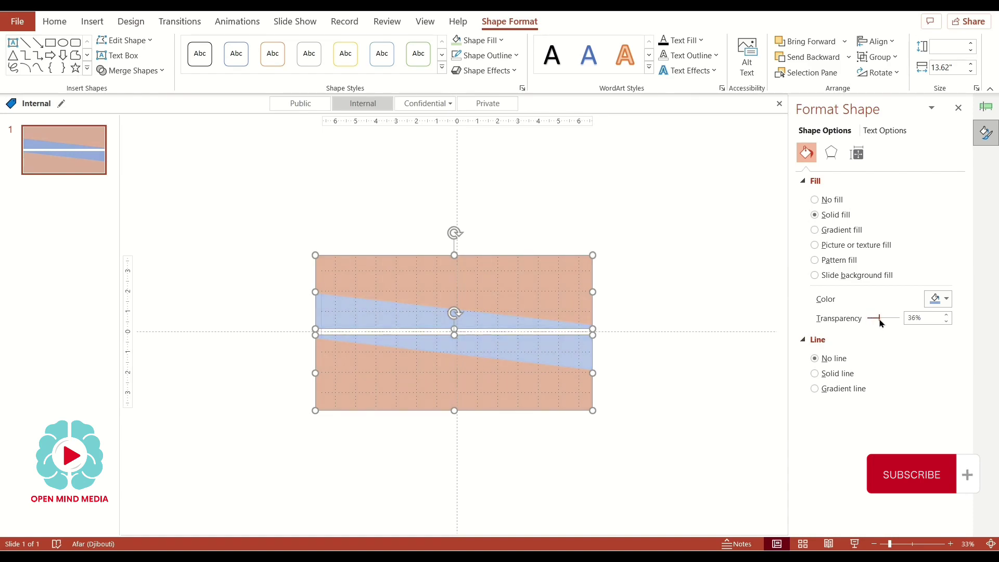
pyautogui.click(654, 342)
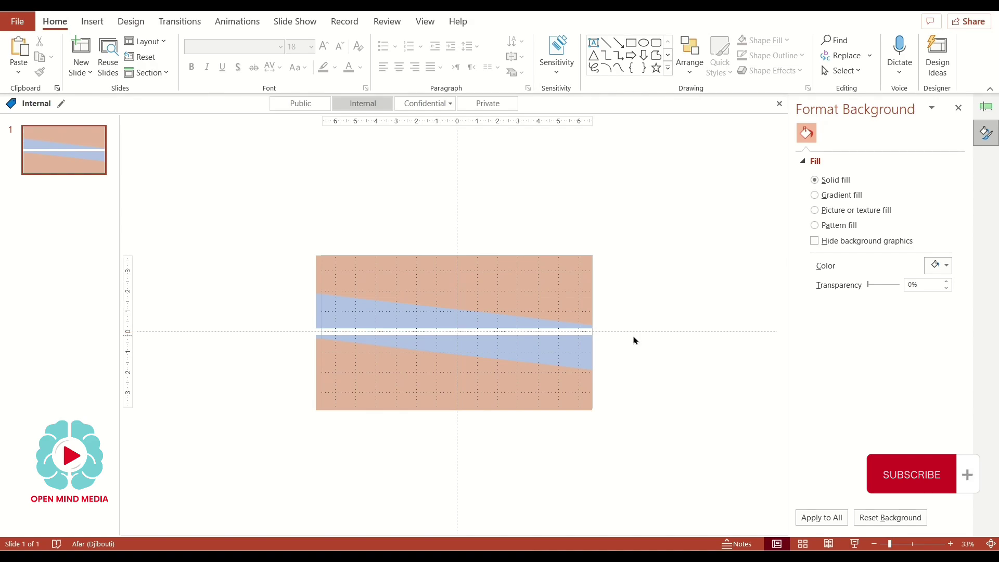
pyautogui.click(564, 317)
# Select both band shapes and apply an outer shadow preset
pyautogui.click(724, 357)
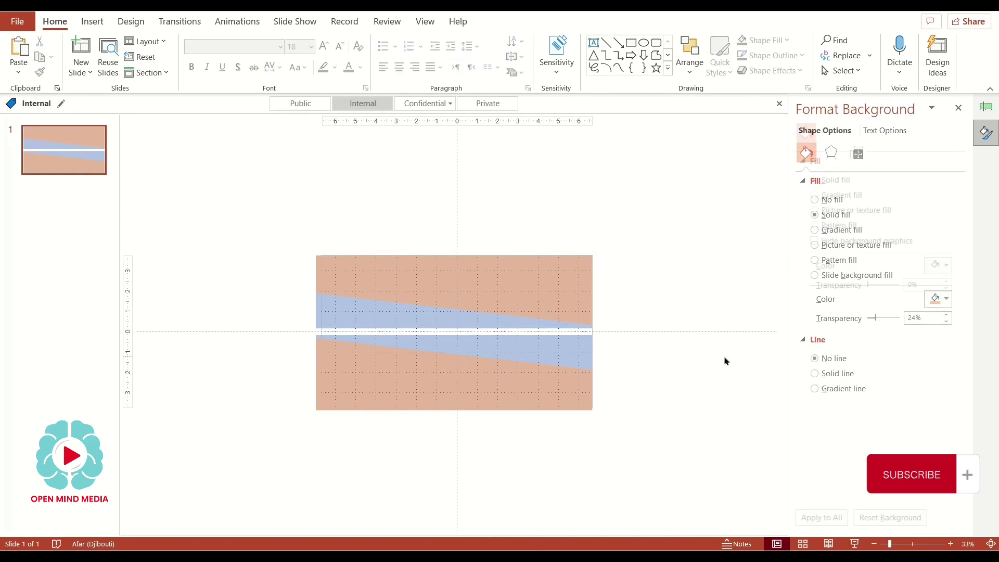
pyautogui.hotkey('ctrl', 'a')
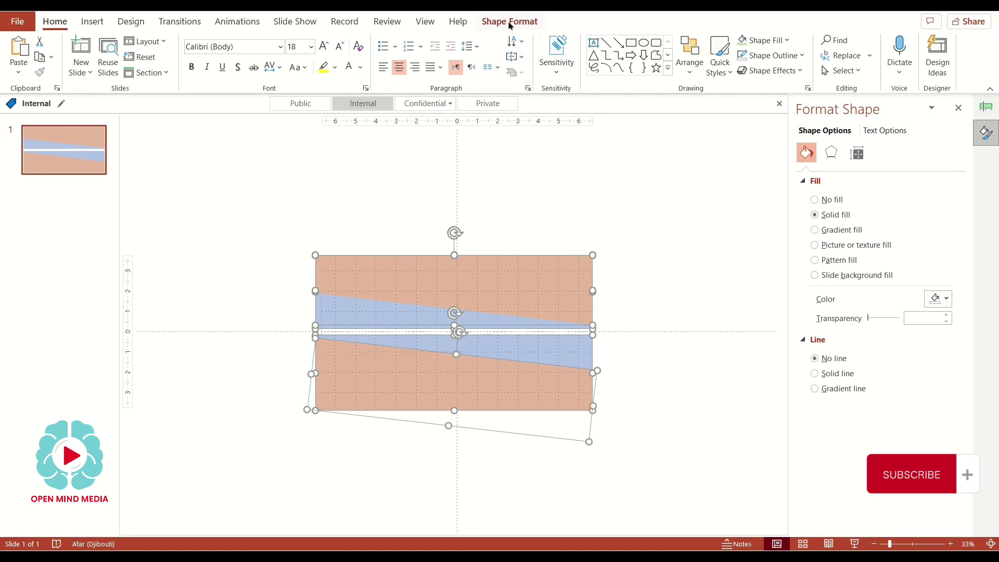
pyautogui.click(509, 21)
pyautogui.click(514, 71)
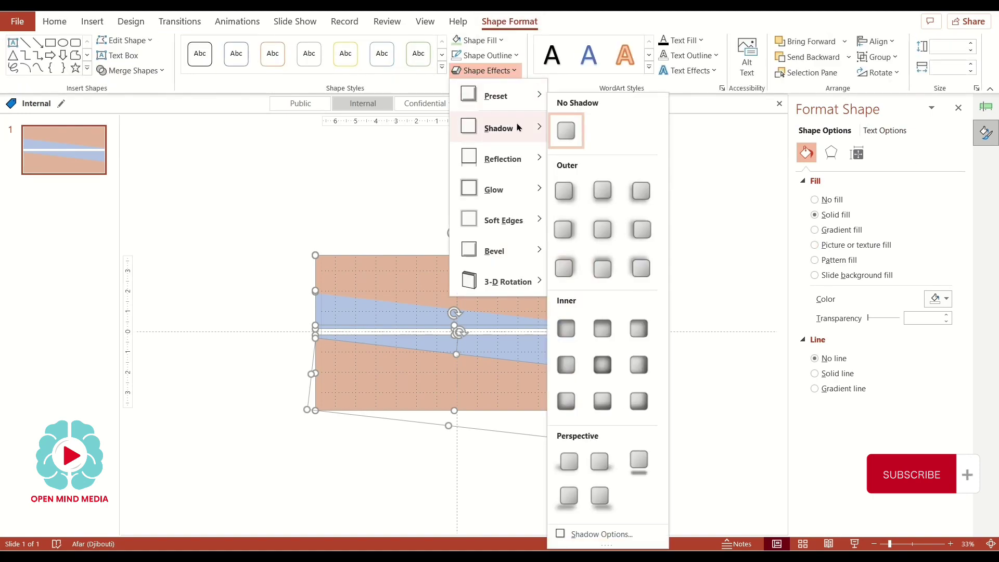
pyautogui.moveTo(498, 127)
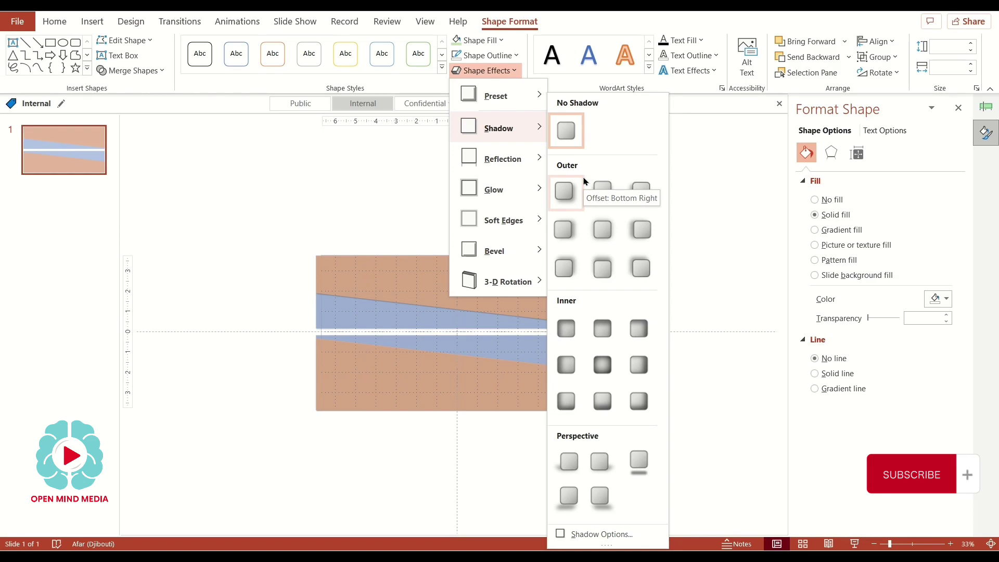
pyautogui.click(565, 191)
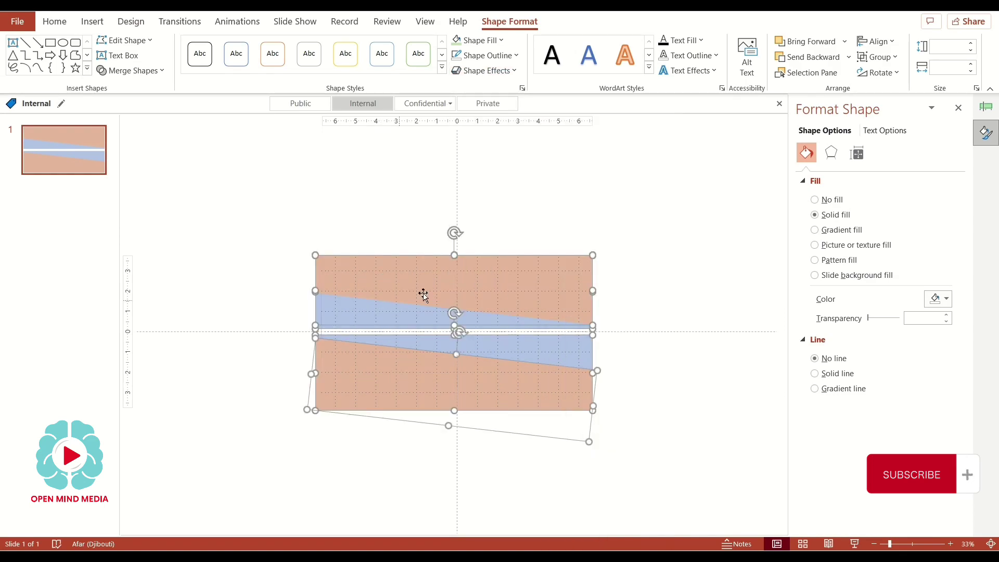
pyautogui.click(615, 319)
pyautogui.click(458, 294)
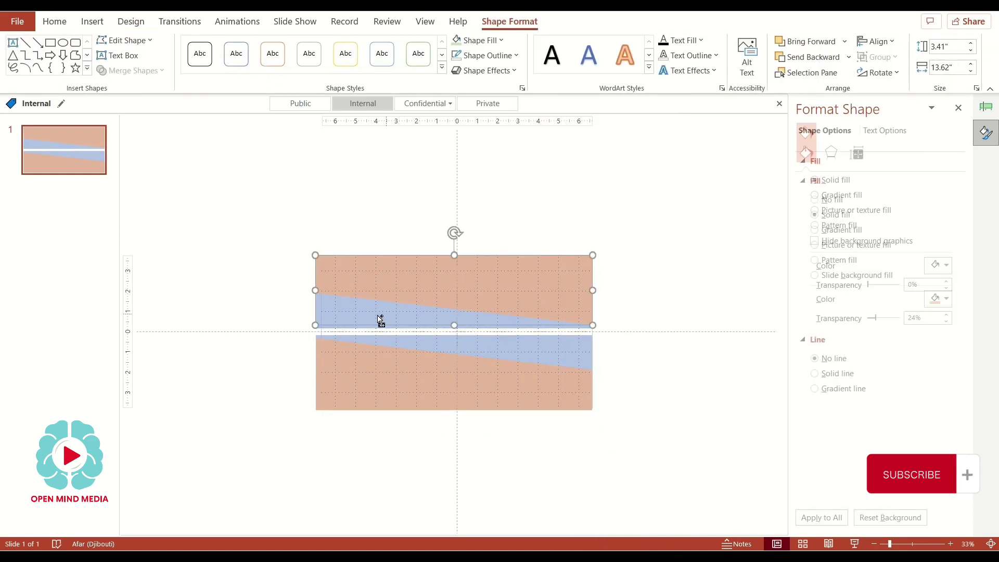
pyautogui.keyDown('shift'); pyautogui.click(342, 318); pyautogui.keyUp('shift')
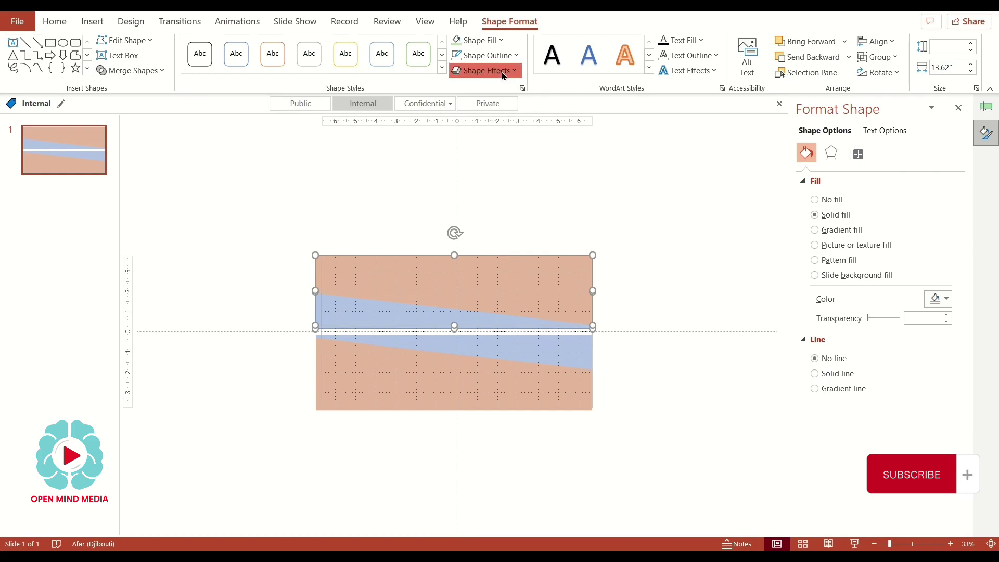
pyautogui.click(484, 70)
pyautogui.click(609, 193)
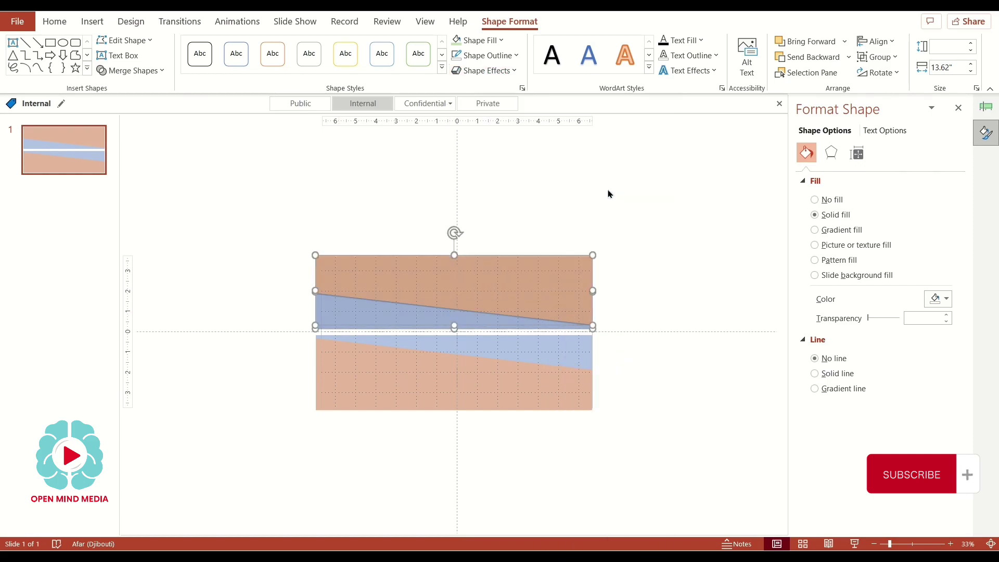
pyautogui.click(656, 328)
# Apply an outer shadow preset to the lower band shape as well
pyautogui.click(503, 382)
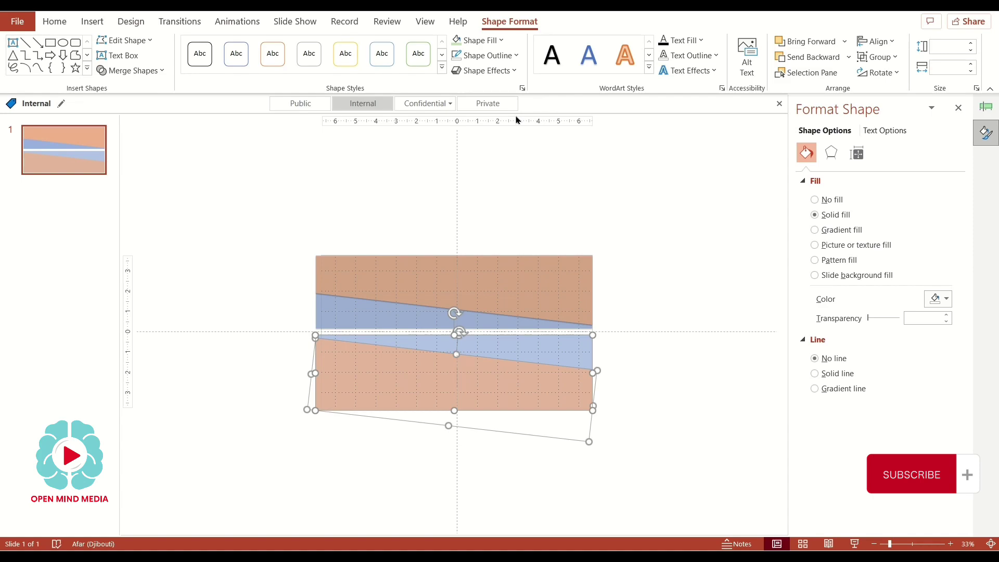
pyautogui.click(484, 70)
pyautogui.moveTo(498, 128)
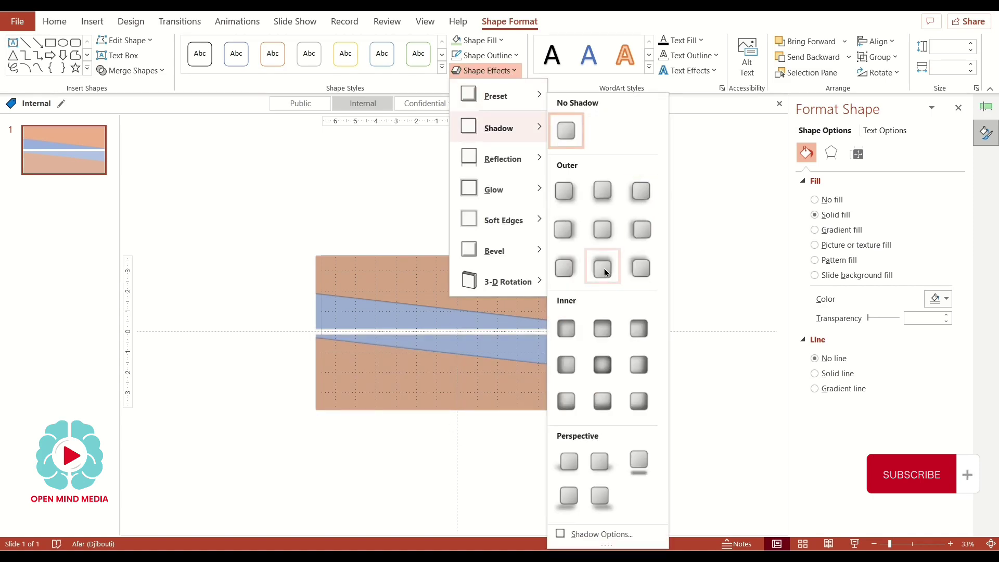
pyautogui.click(603, 268)
pyautogui.click(692, 317)
# Set the bands' shadow blur to 22 pt and transparency to 37%
pyautogui.click(504, 301)
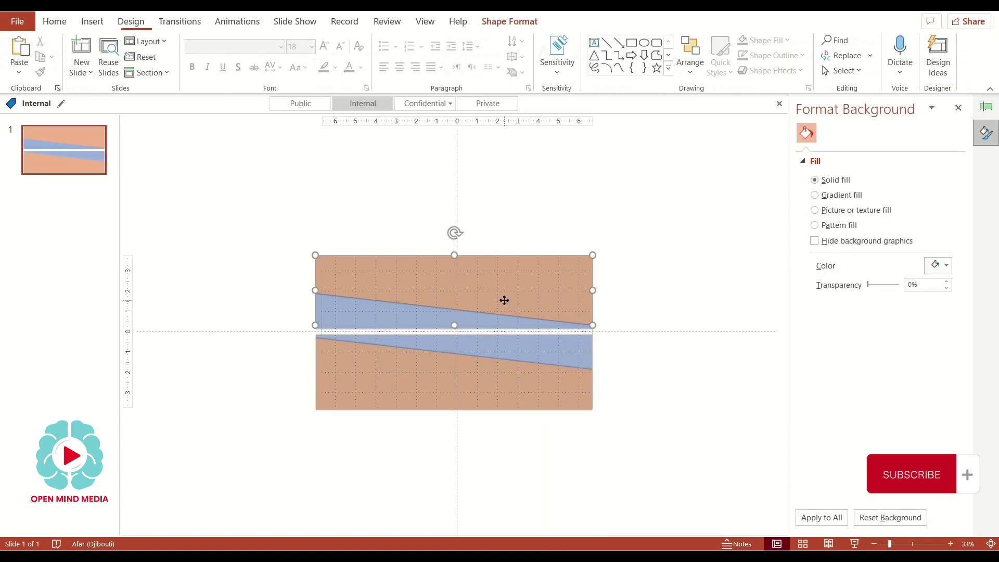
pyautogui.keyDown('shift'); pyautogui.click(333, 336); pyautogui.keyUp('shift')
pyautogui.click(728, 328)
pyautogui.hotkey('ctrl', 'a')
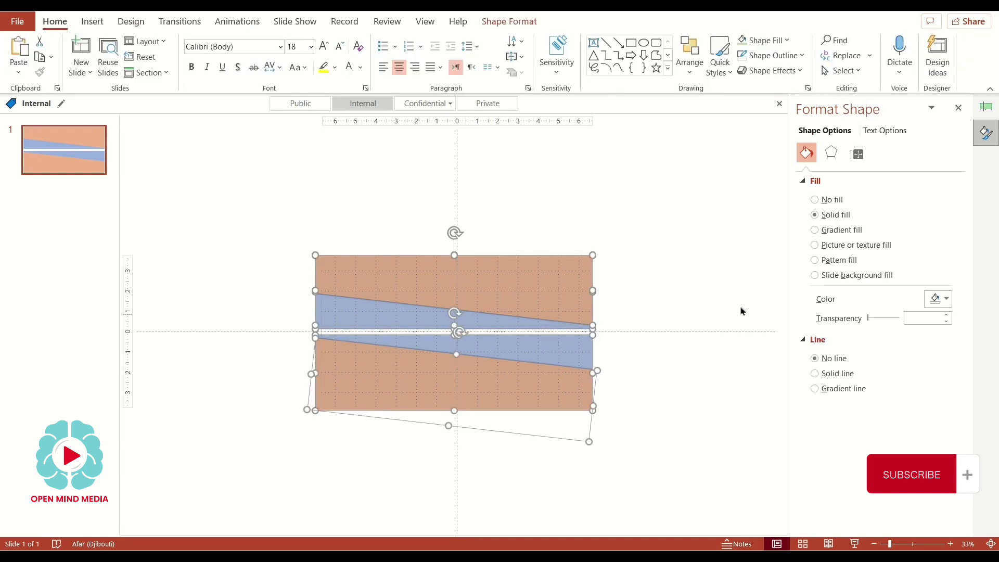
pyautogui.click(831, 153)
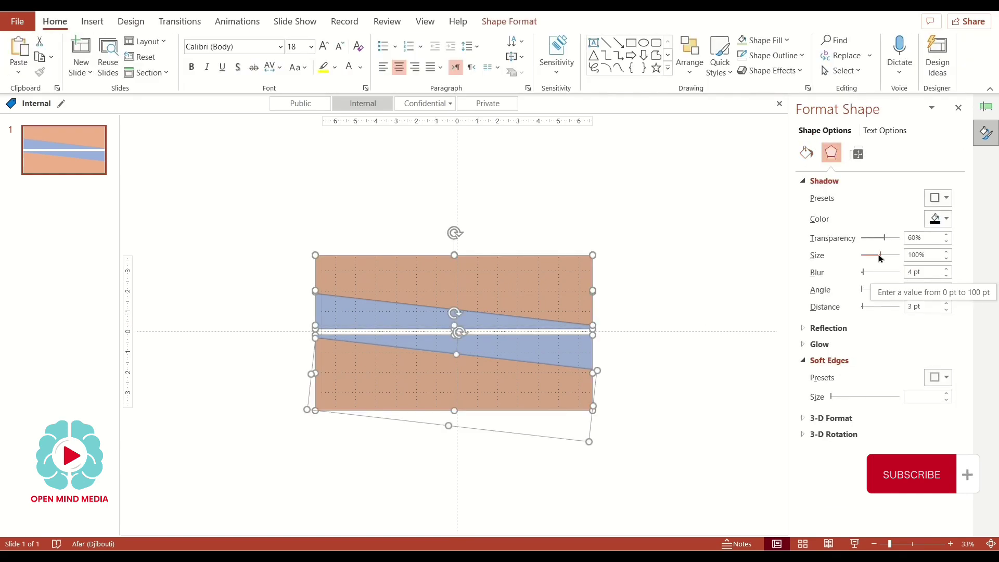
pyautogui.moveTo(862, 272); pyautogui.dragTo(869, 272)
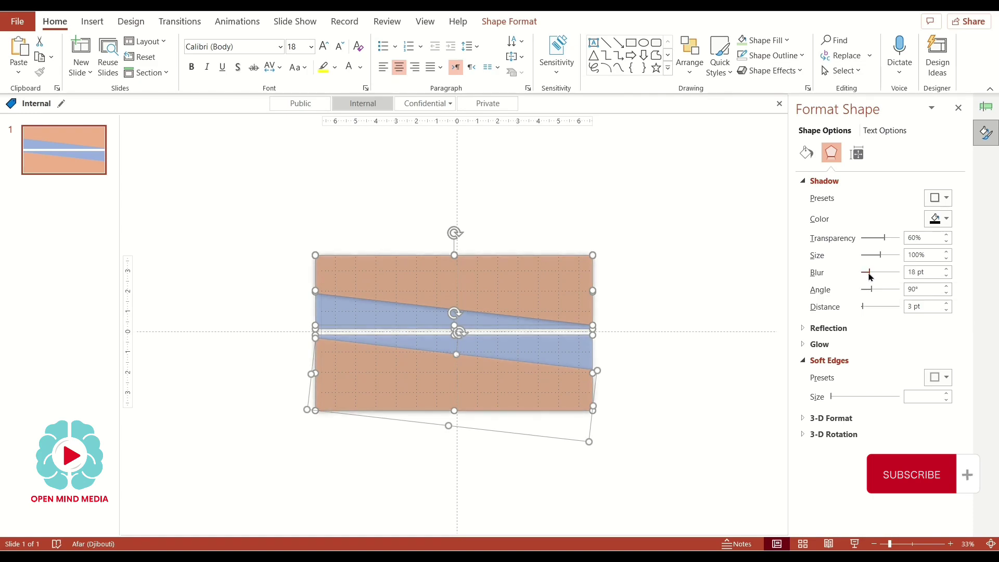
pyautogui.moveTo(883, 240); pyautogui.dragTo(879, 240)
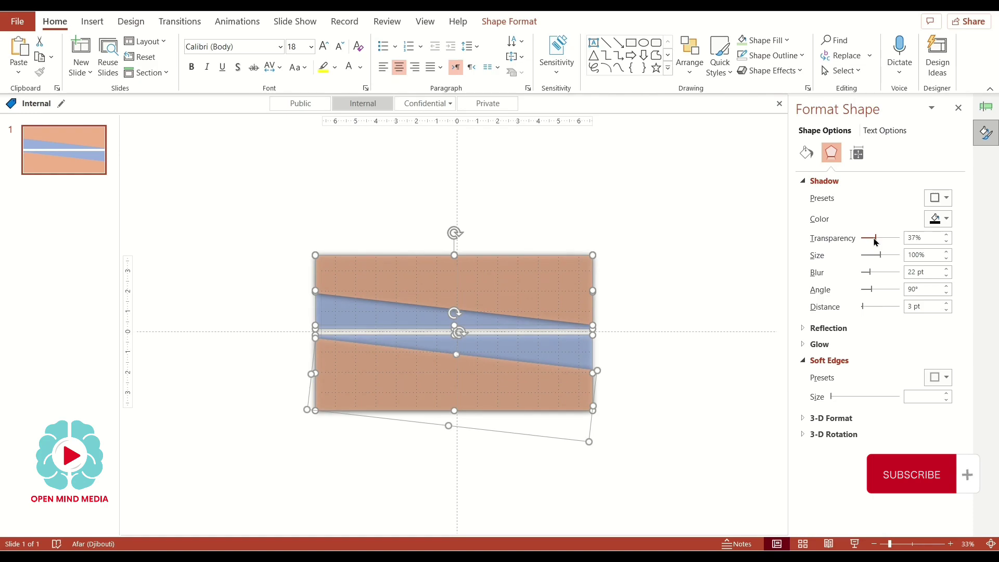
pyautogui.click(698, 272)
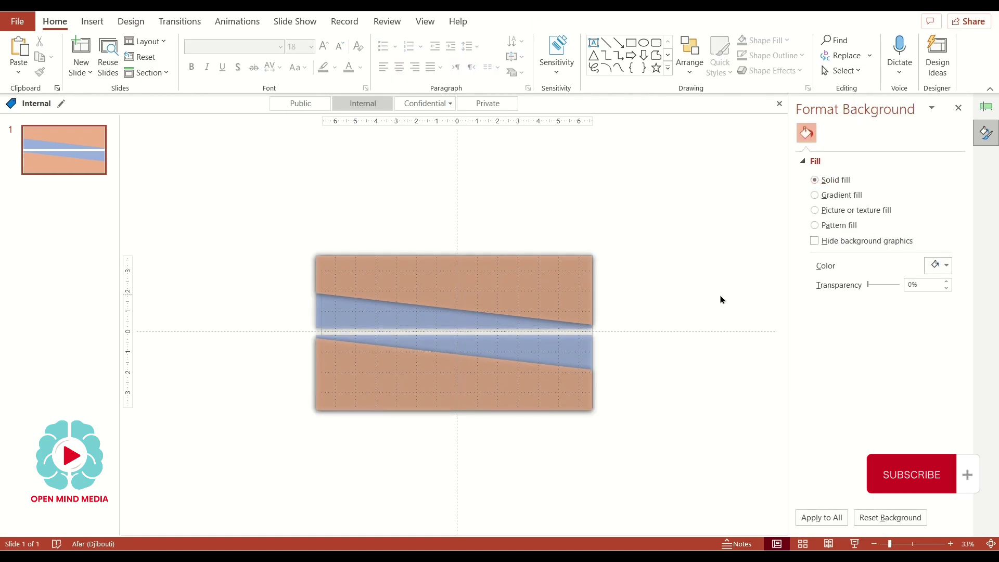
# Set the slide background to the new-hd-wallpaper picture
pyautogui.rightClick(677, 300)
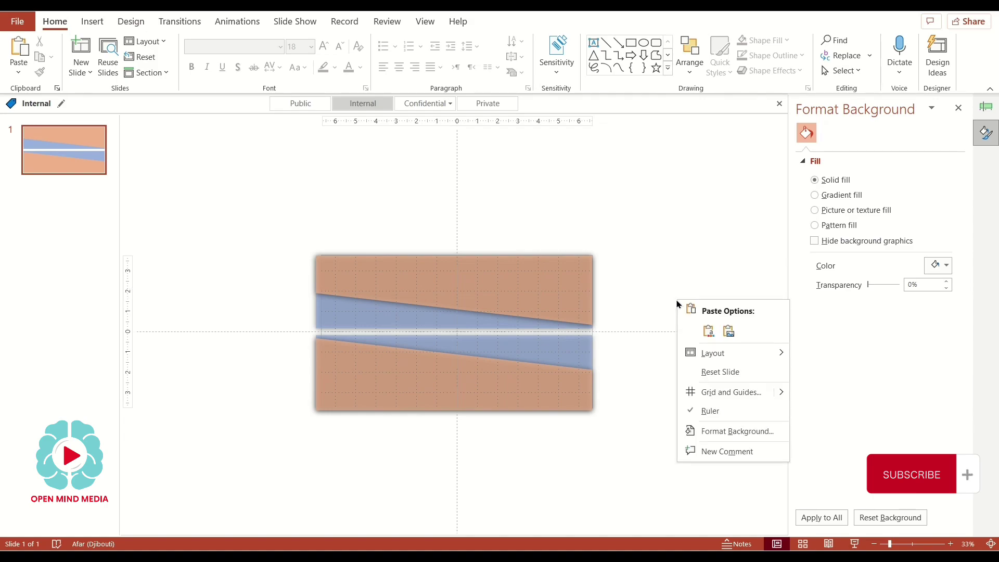
pyautogui.click(701, 431)
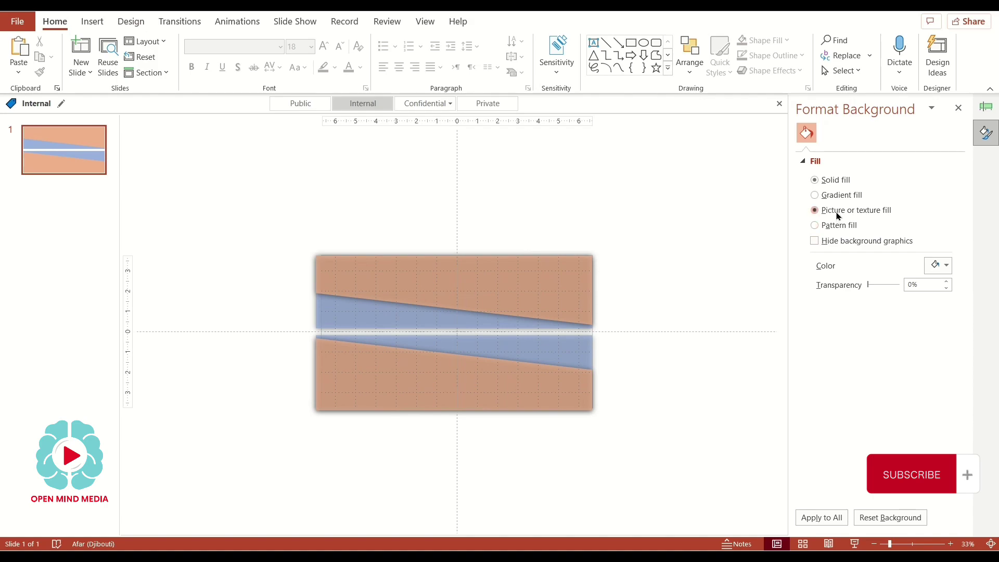
pyautogui.click(833, 279)
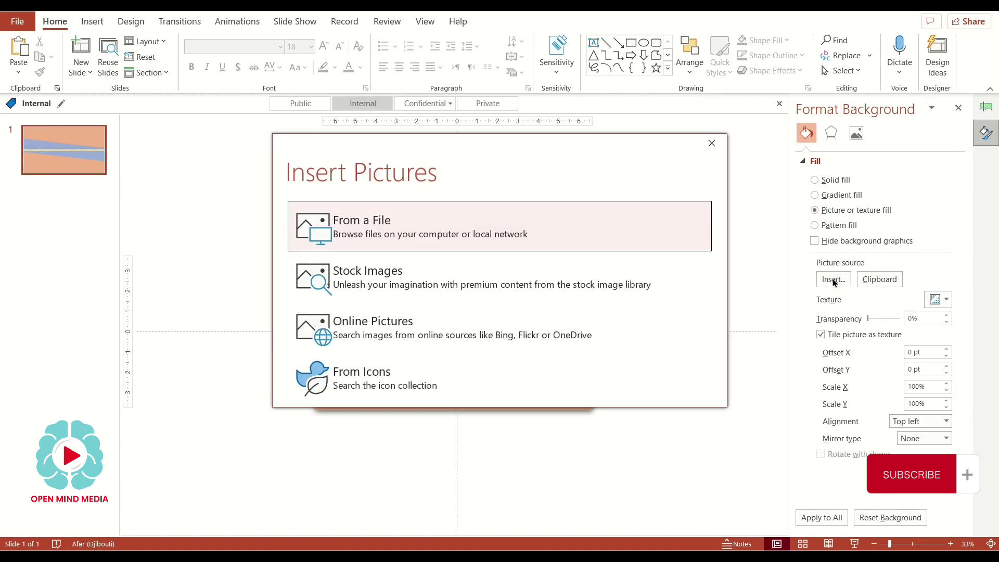
pyautogui.click(513, 230)
pyautogui.click(301, 104)
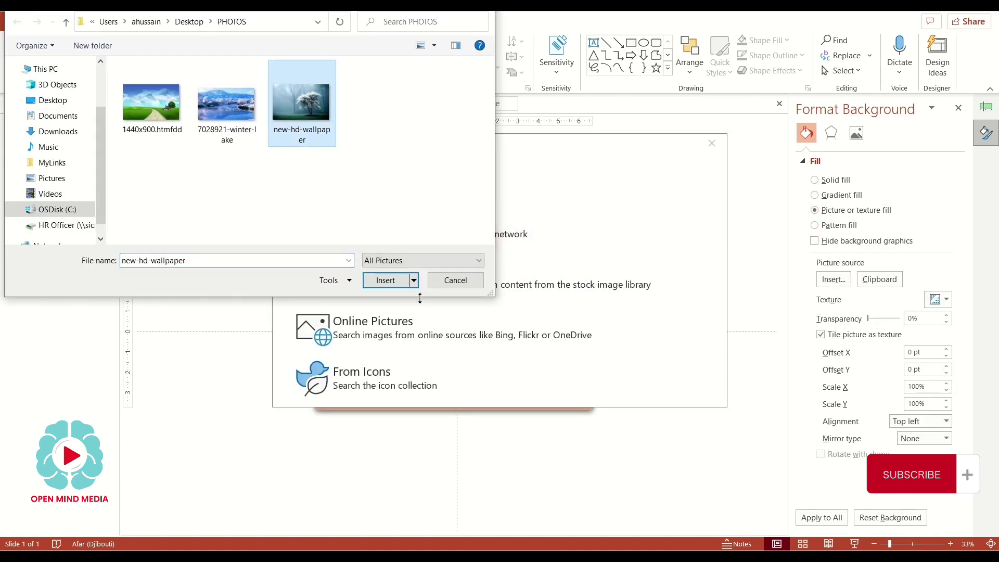
pyautogui.click(395, 283)
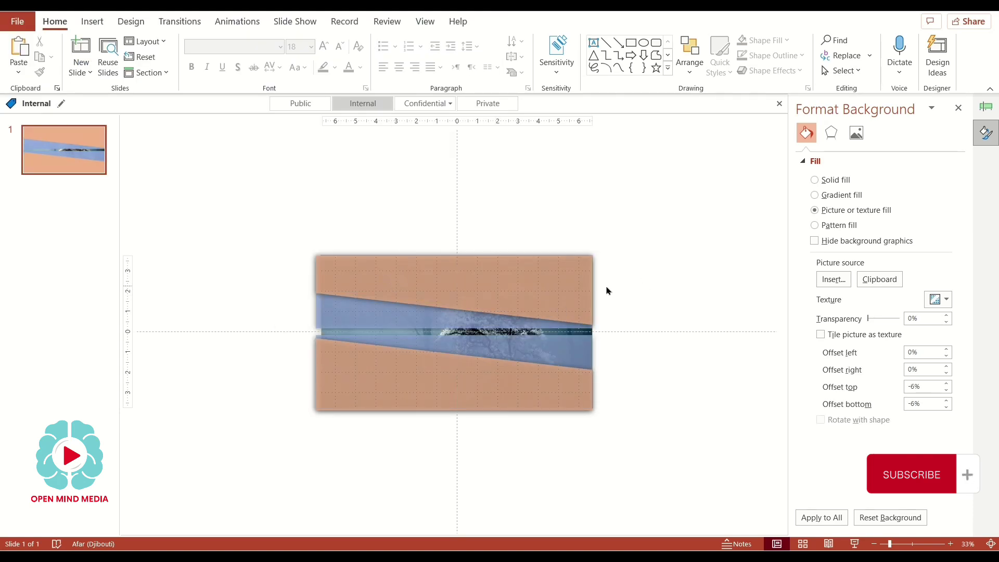
# Fill every shape on the slide with slide background fill
pyautogui.hotkey('ctrl', 'a')
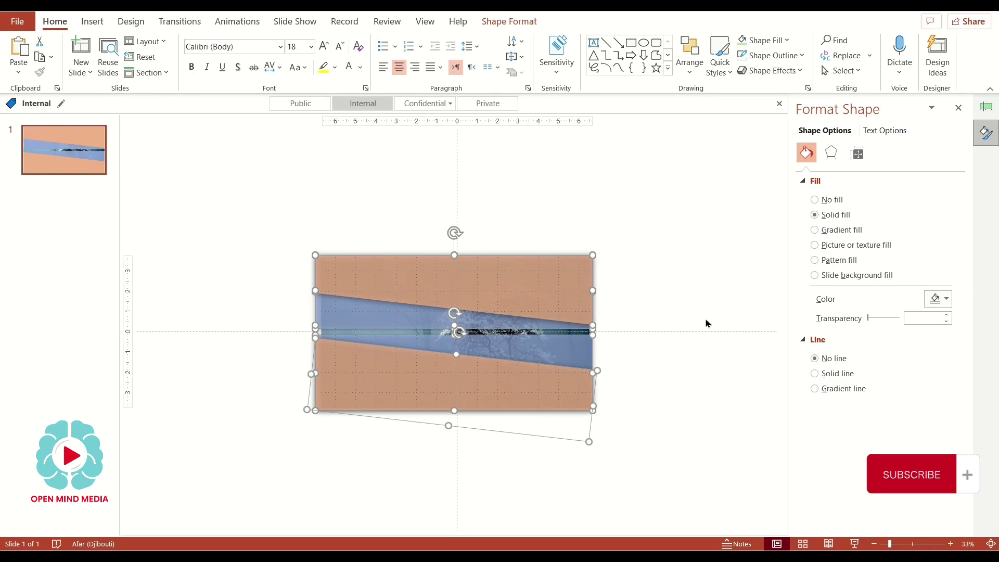
pyautogui.click(814, 275)
pyautogui.click(678, 313)
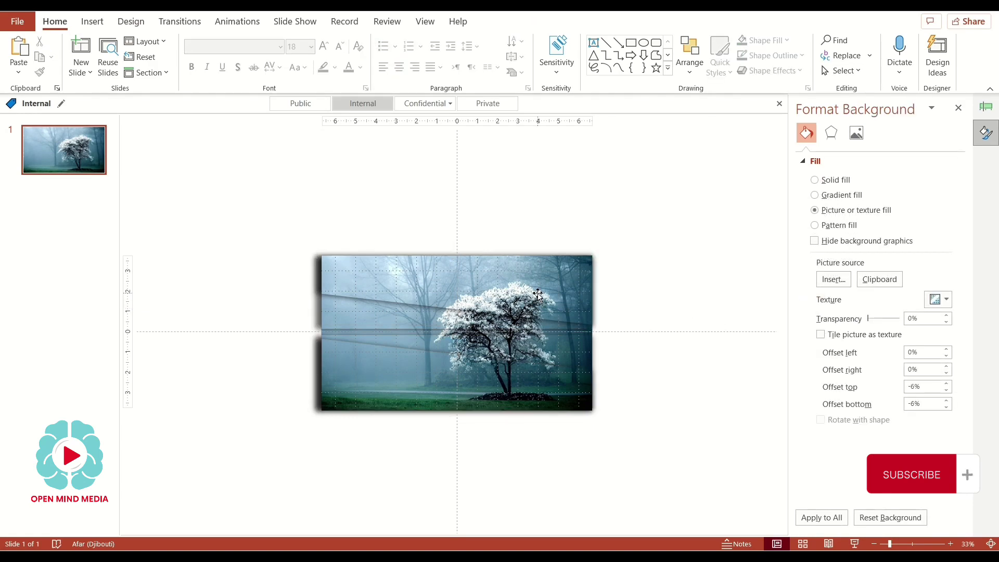
# Nudge the top band slightly up and left, then select it
pyautogui.moveTo(538, 295); pyautogui.dragTo(535, 290)
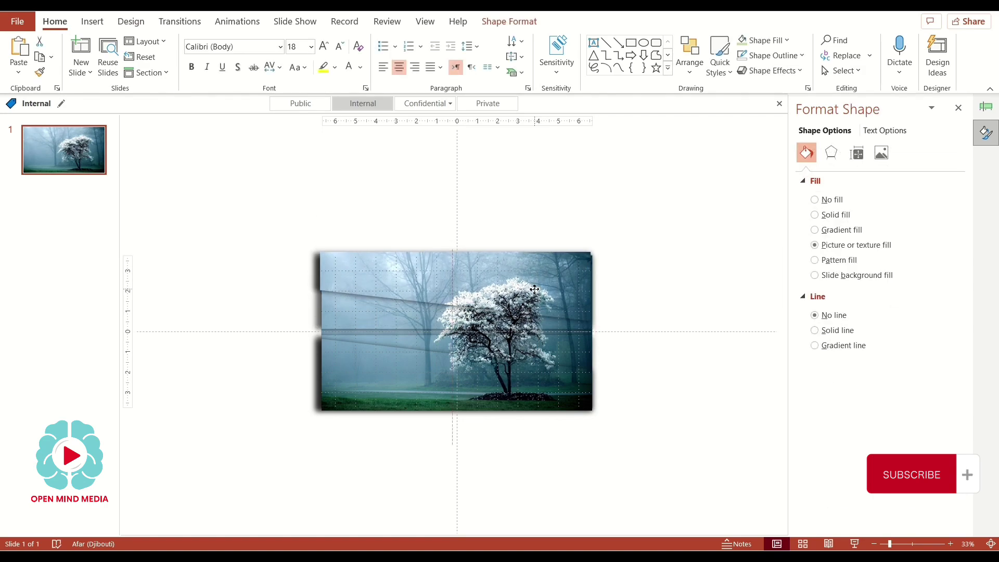
pyautogui.click(633, 298)
pyautogui.click(547, 295)
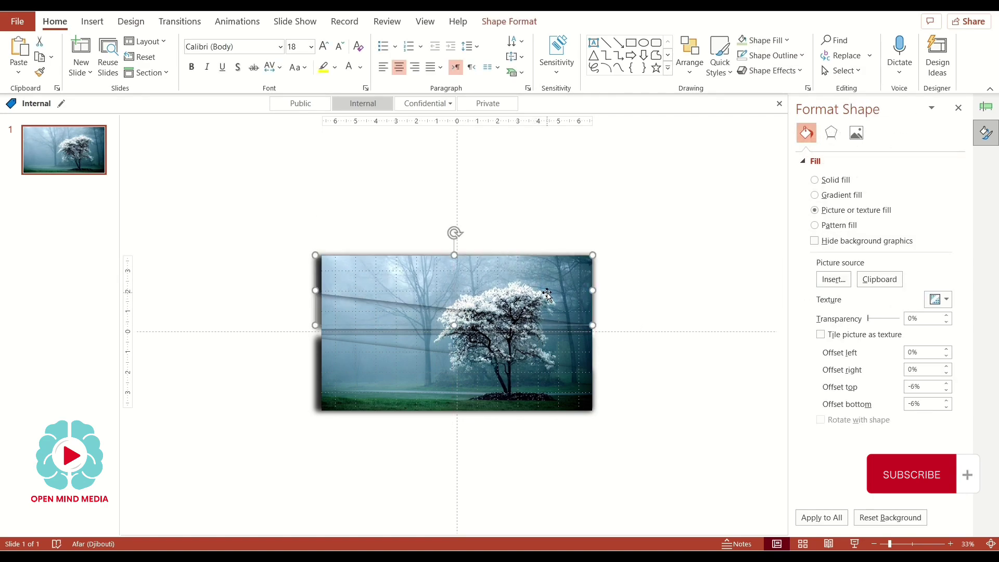
pyautogui.click(650, 262)
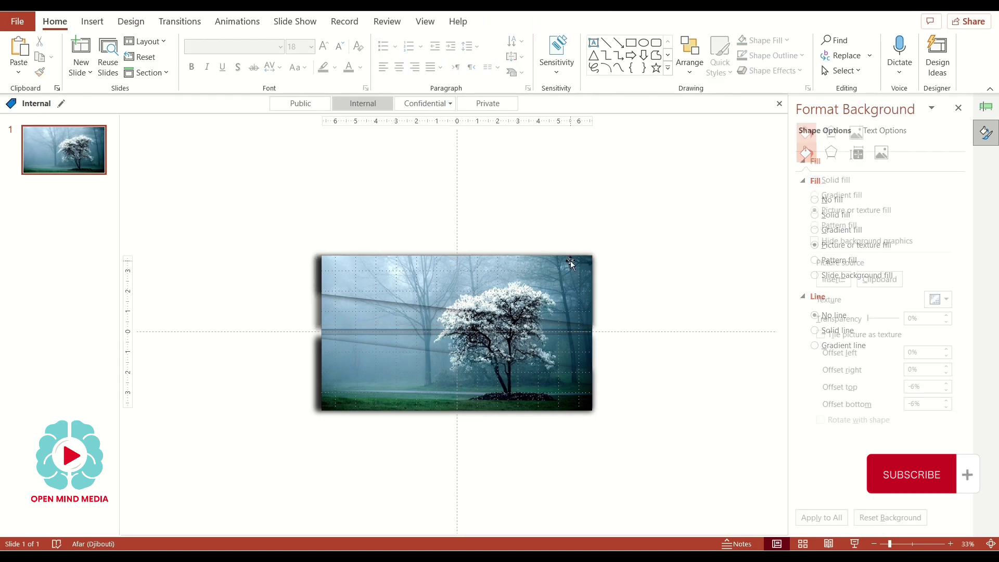
pyautogui.click(570, 261)
pyautogui.click(252, 24)
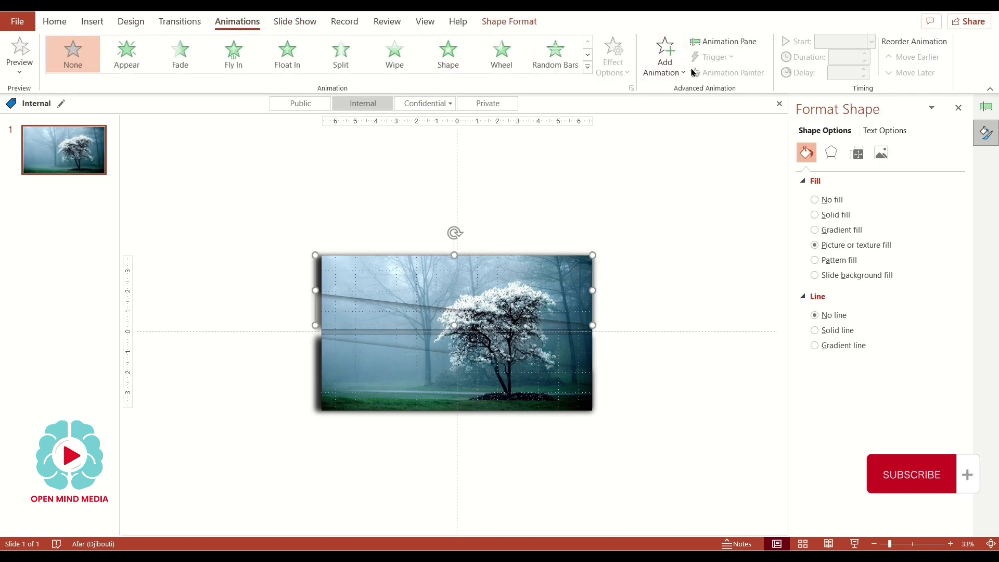
# Add an Up lines motion path to the band, starting After Previous, and adjust its direction
pyautogui.click(668, 65)
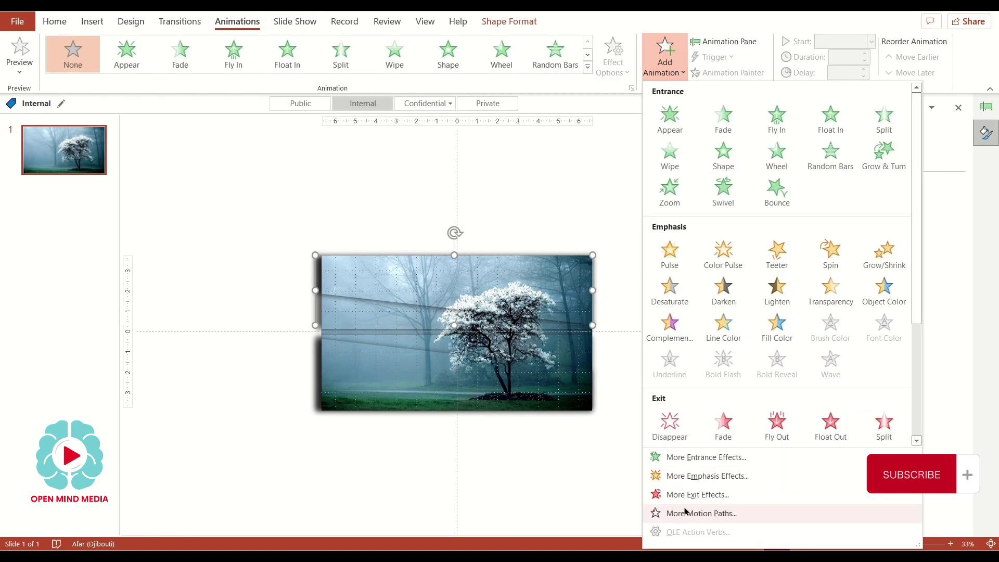
pyautogui.click(770, 513)
pyautogui.scroll(-4, 525, 291)
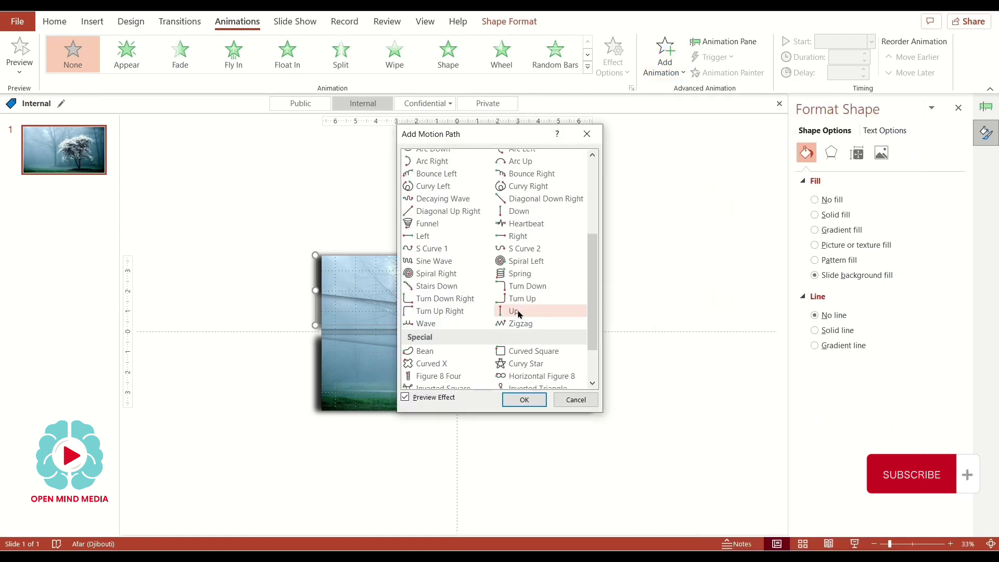
pyautogui.click(518, 311)
pyautogui.click(523, 400)
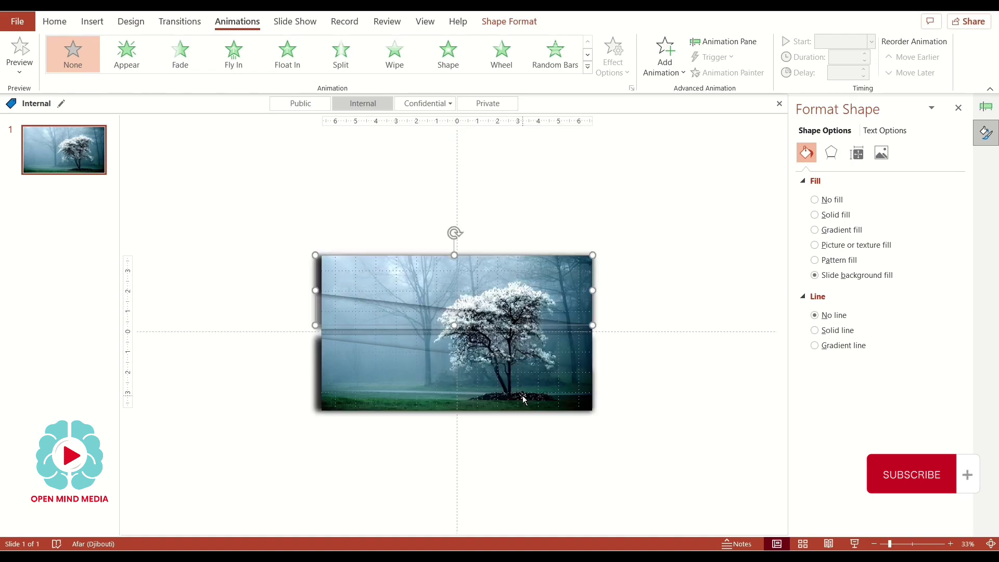
pyautogui.click(870, 41)
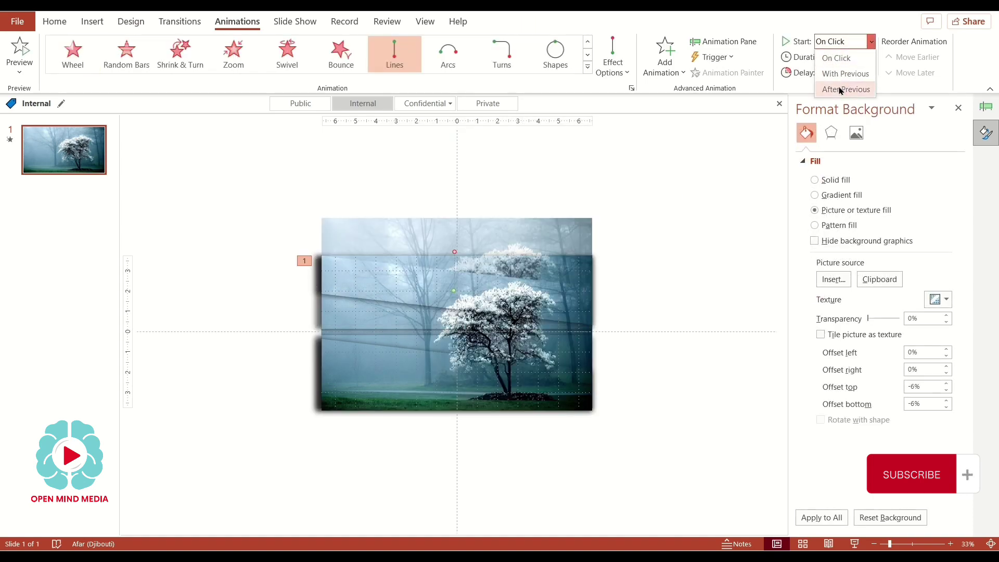
pyautogui.click(839, 90)
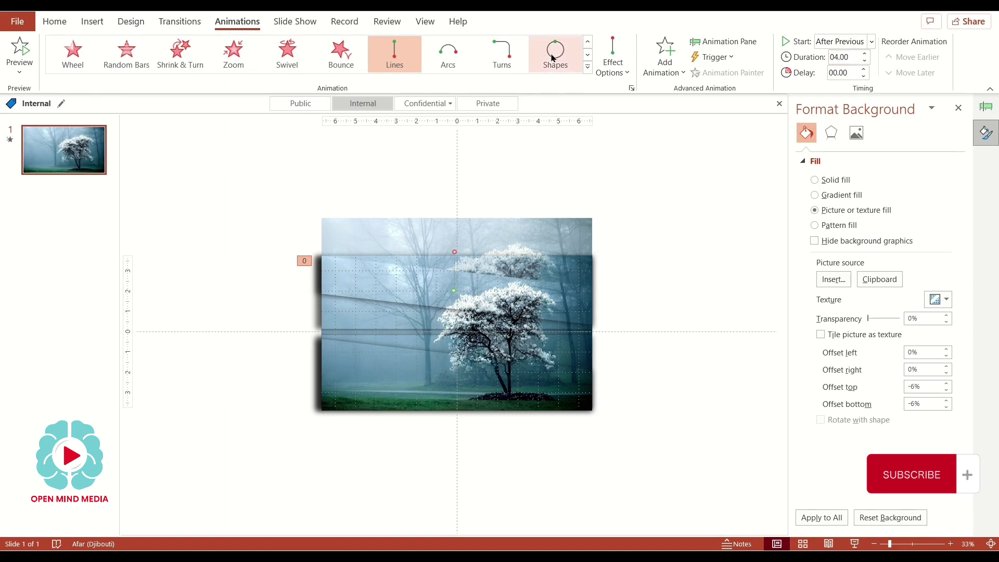
pyautogui.click(608, 70)
pyautogui.click(623, 193)
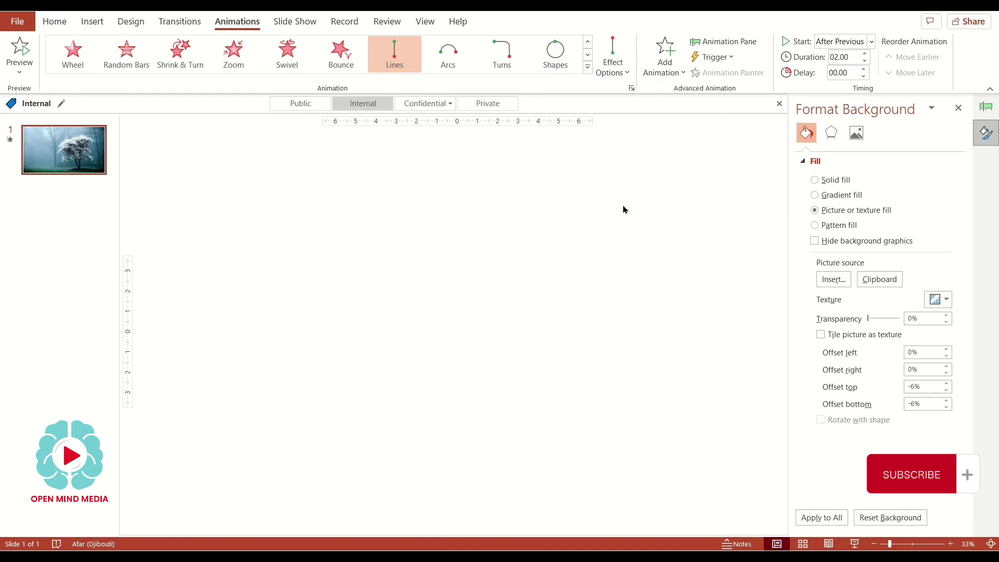
# Set the Up motion to auto-reverse and repeat until the end of the slide
pyautogui.click(723, 42)
pyautogui.click(958, 151)
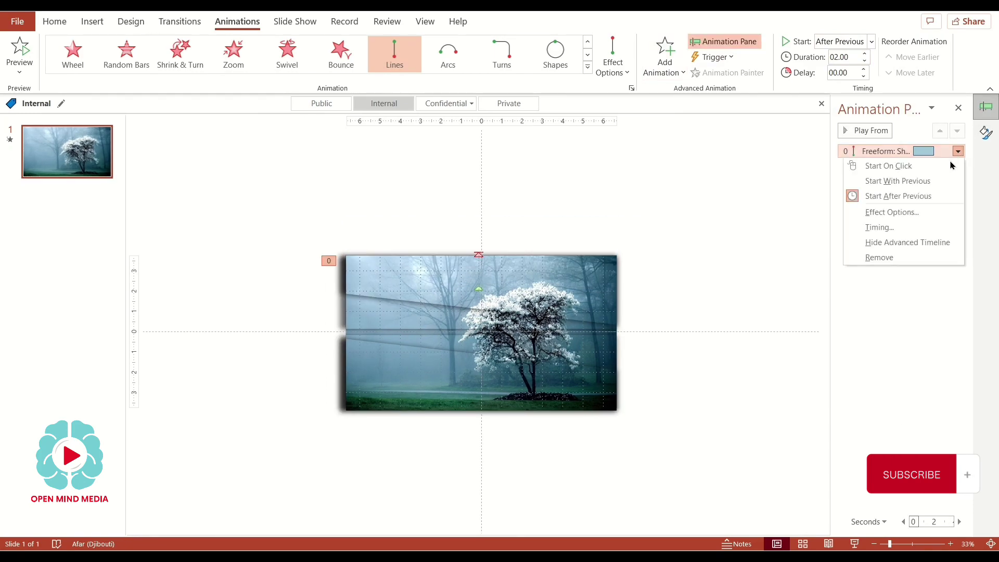
pyautogui.click(890, 212)
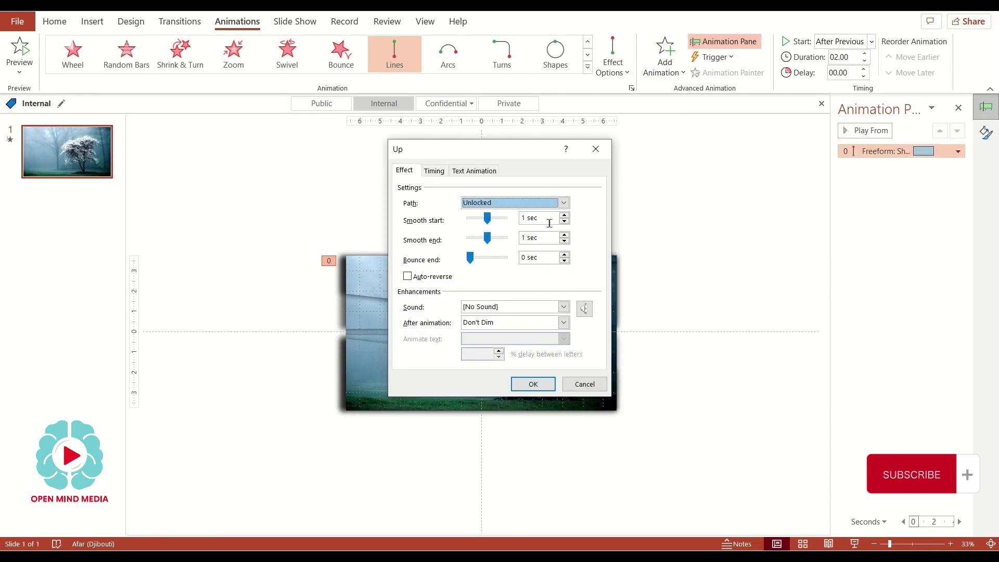
pyautogui.click(447, 277)
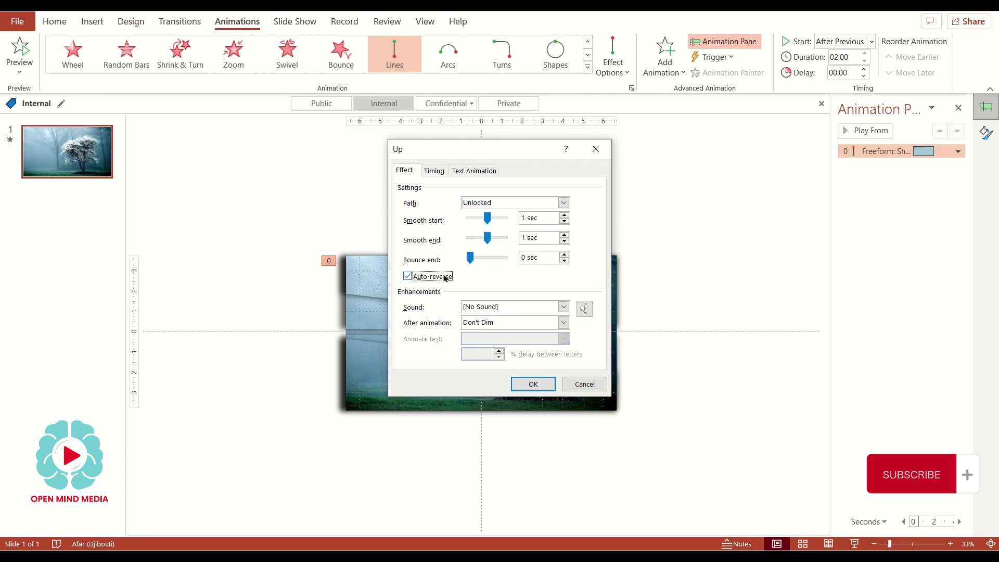
pyautogui.click(435, 171)
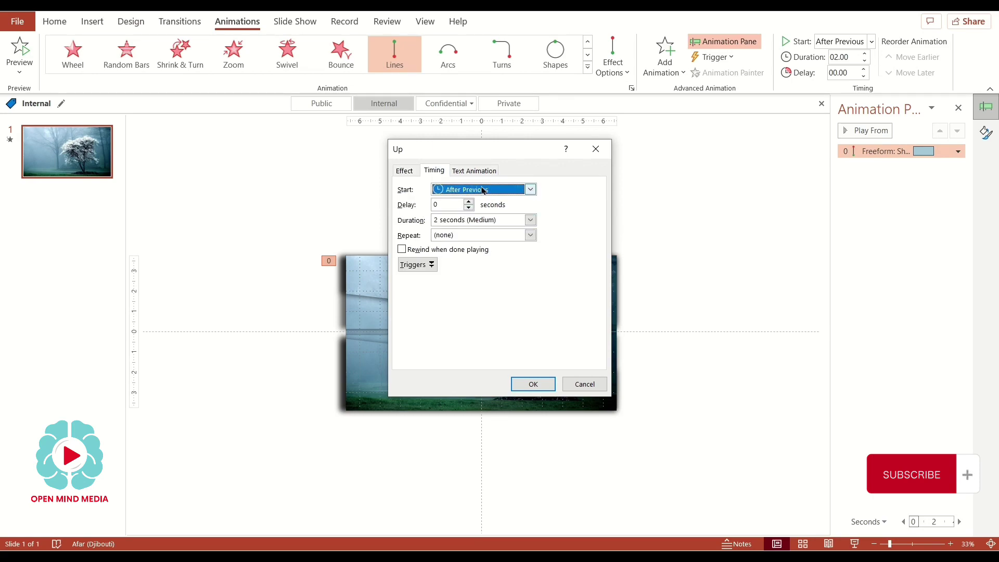
pyautogui.click(485, 236)
pyautogui.click(528, 239)
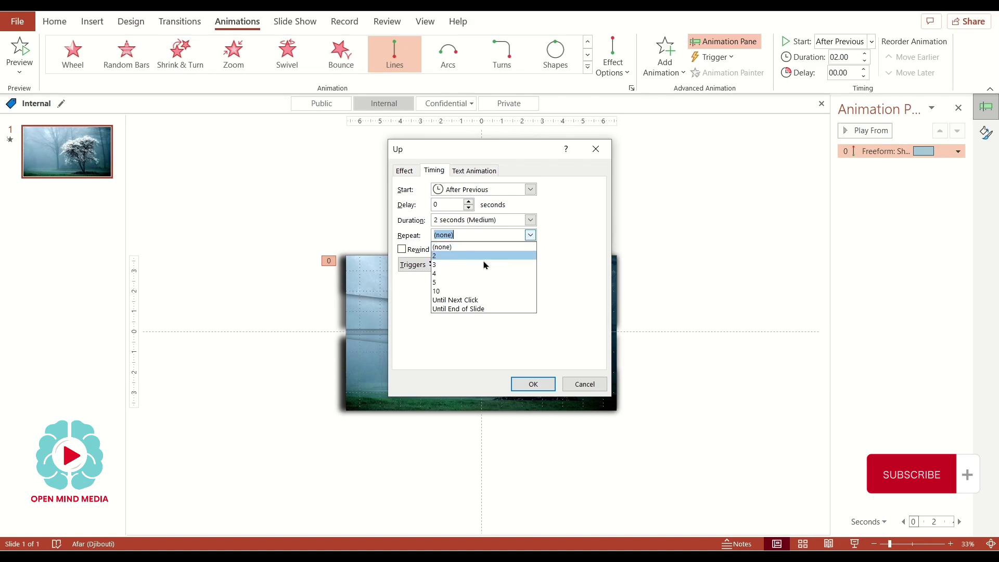
pyautogui.click(455, 309)
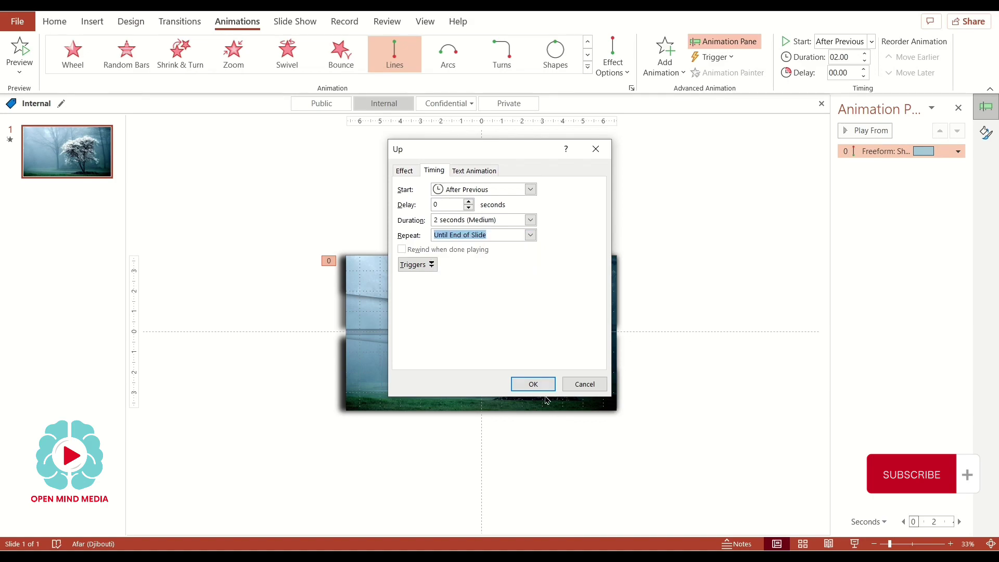
pyautogui.click(532, 385)
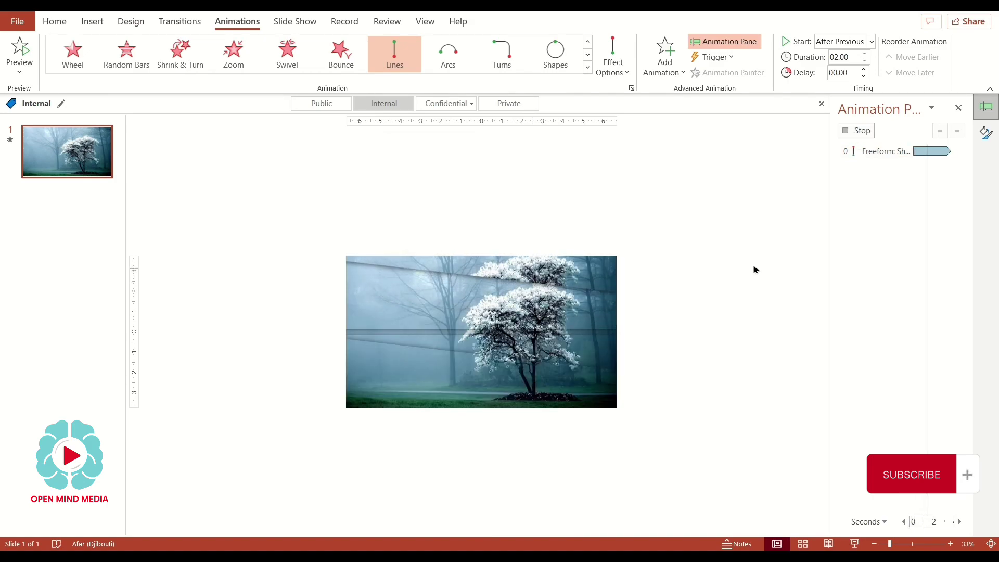
# Add a Vertical Grow/Shrink emphasis to the upper band
pyautogui.click(543, 265)
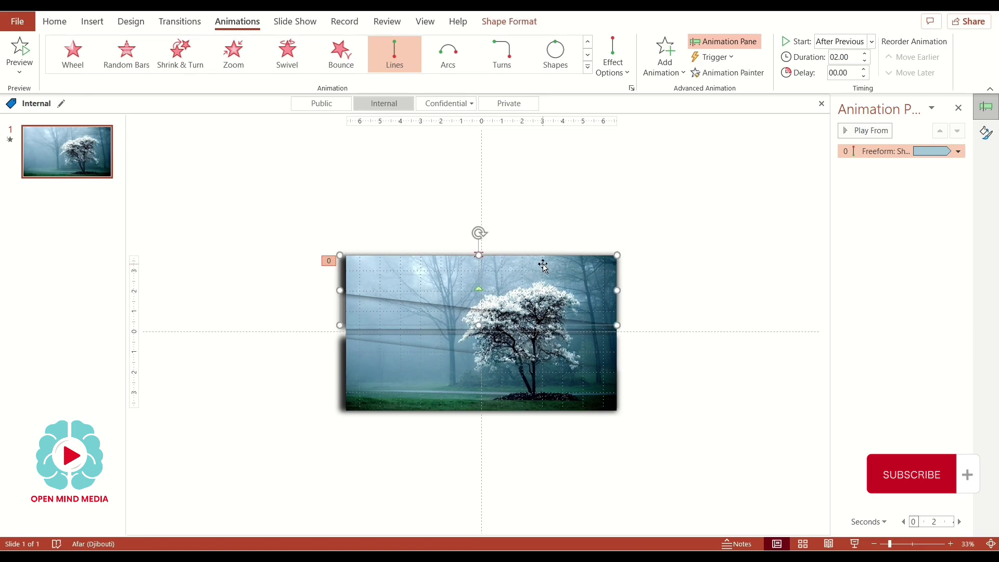
pyautogui.click(665, 57)
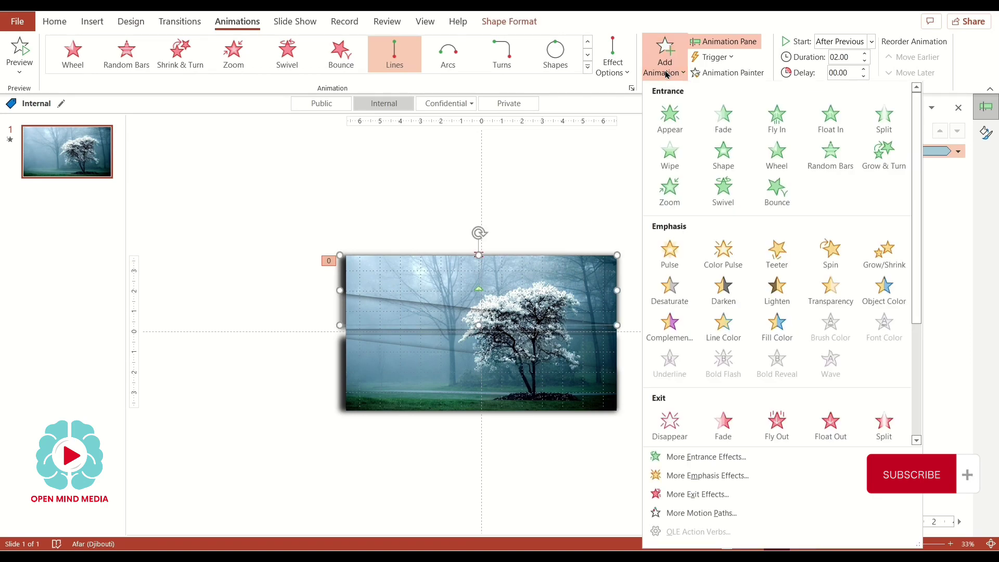
pyautogui.click(883, 246)
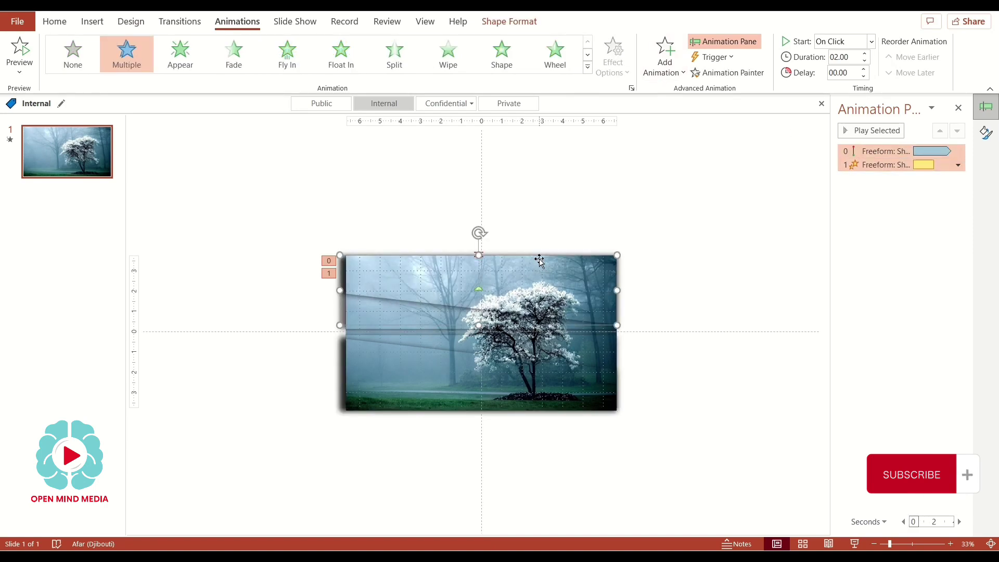
pyautogui.click(884, 165)
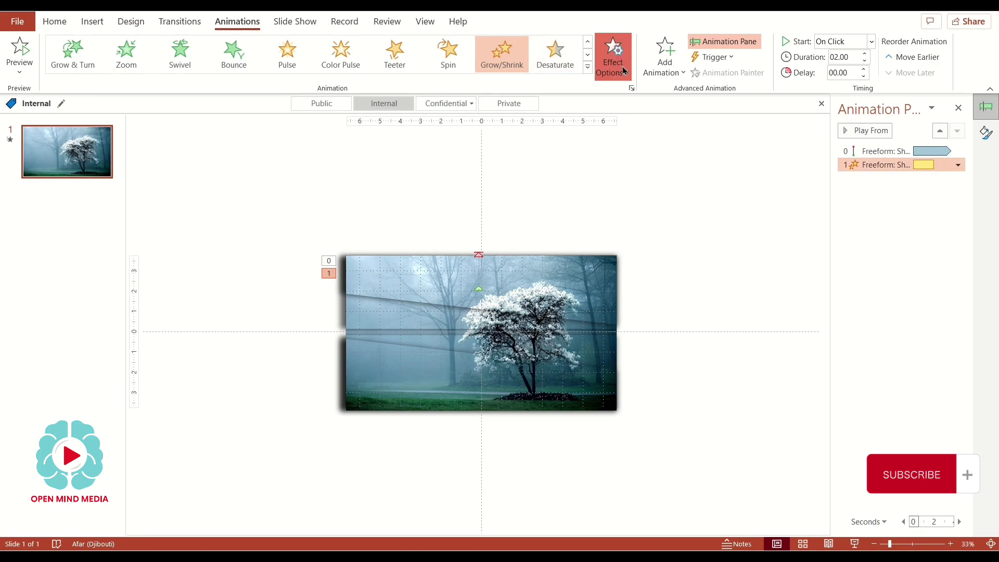
pyautogui.click(619, 65)
pyautogui.click(630, 151)
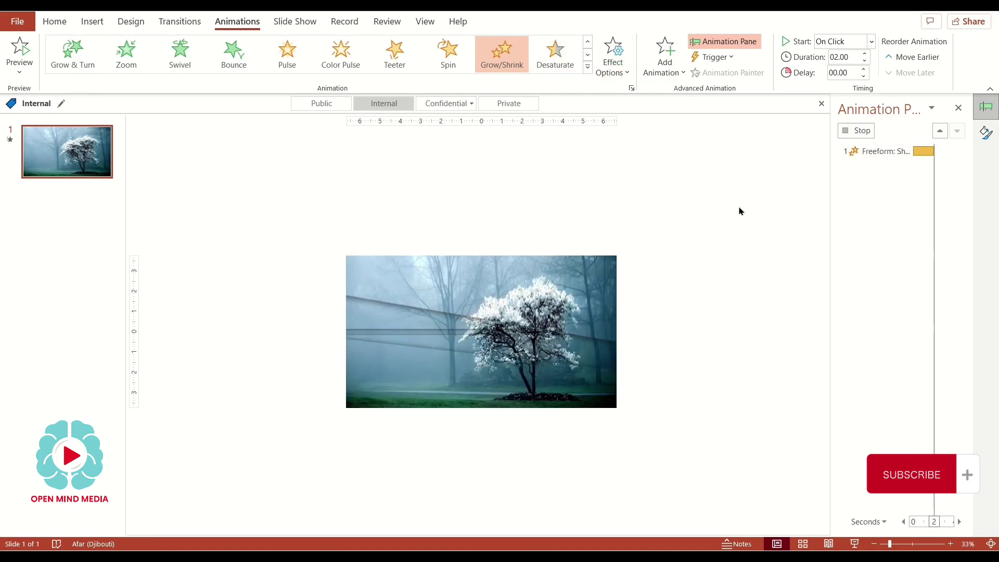
# Give the Grow/Shrink a smooth start, start it After Previous, and repeat until end of slide
pyautogui.click(957, 164)
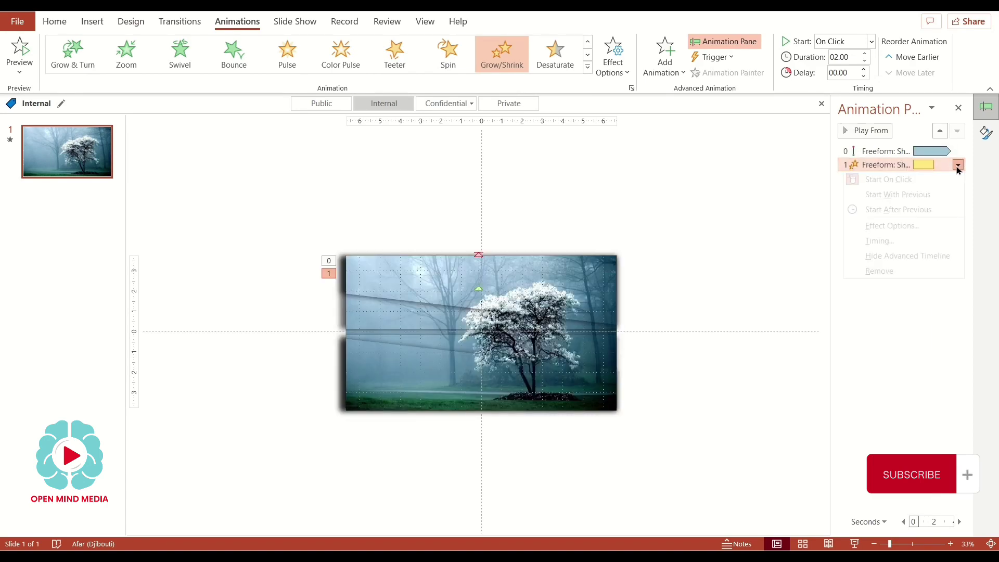
pyautogui.click(898, 224)
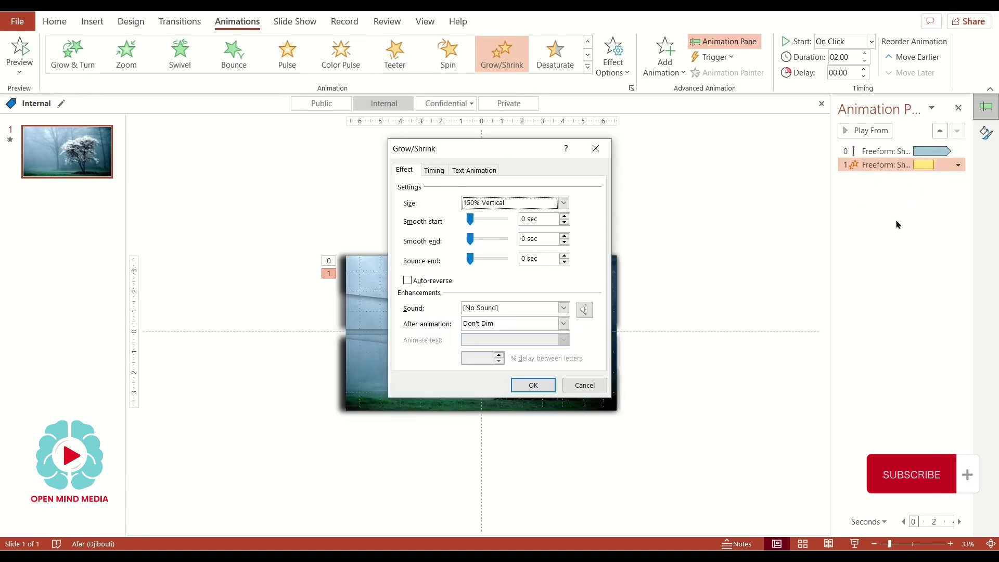
pyautogui.moveTo(527, 219); pyautogui.dragTo(517, 221)
pyautogui.write('1')
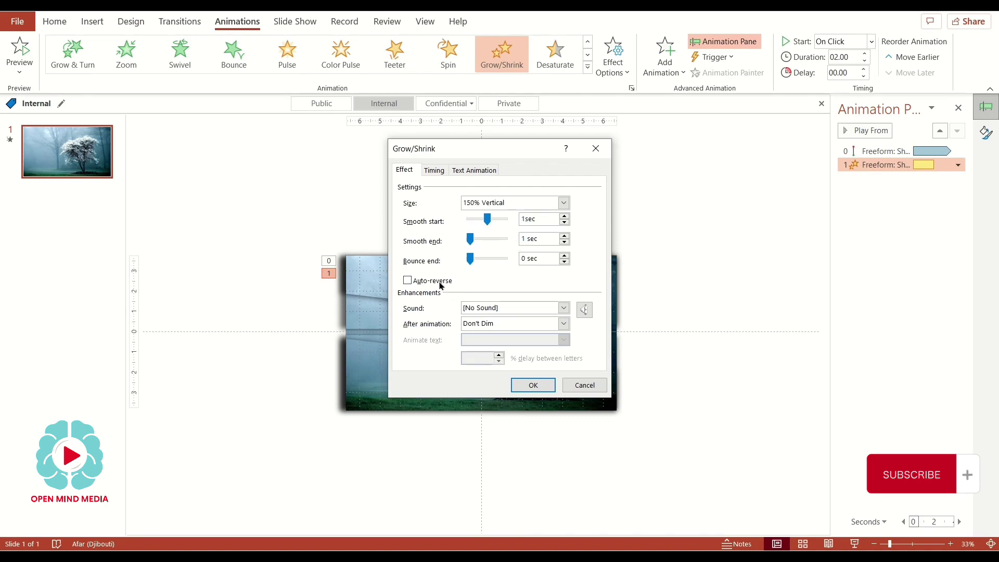
pyautogui.click(442, 171)
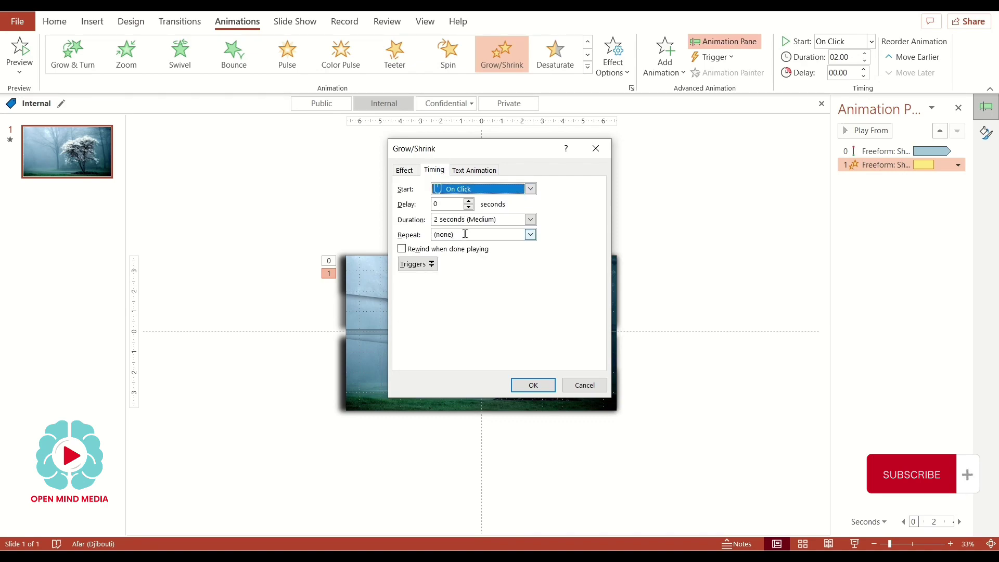
pyautogui.click(530, 188)
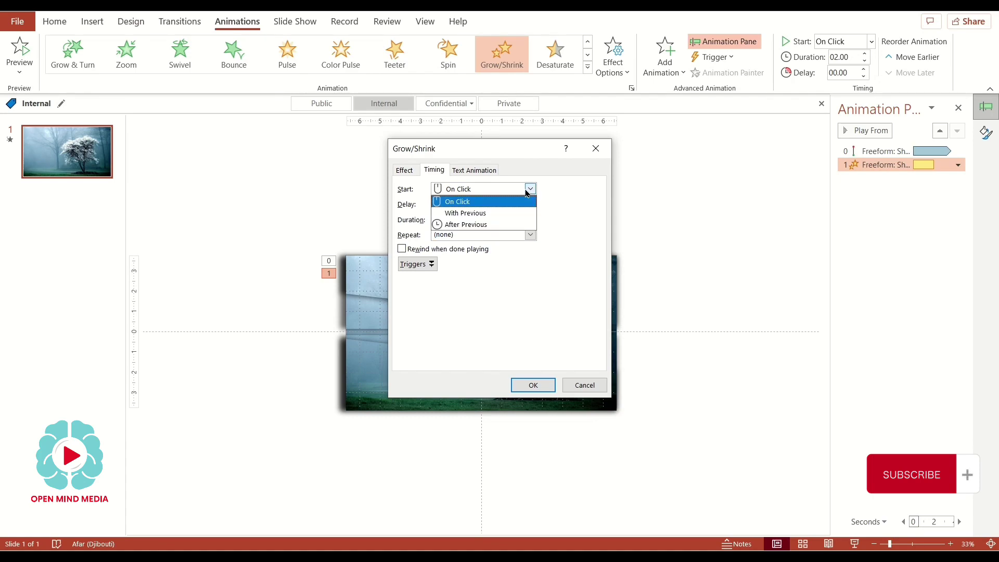
pyautogui.click(490, 224)
pyautogui.click(527, 235)
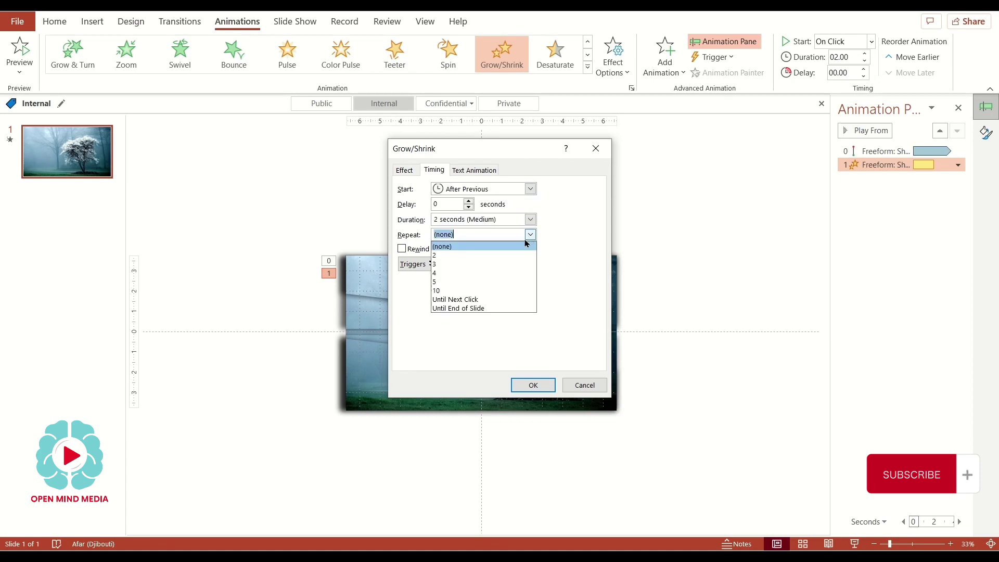
pyautogui.click(463, 310)
pyautogui.click(533, 385)
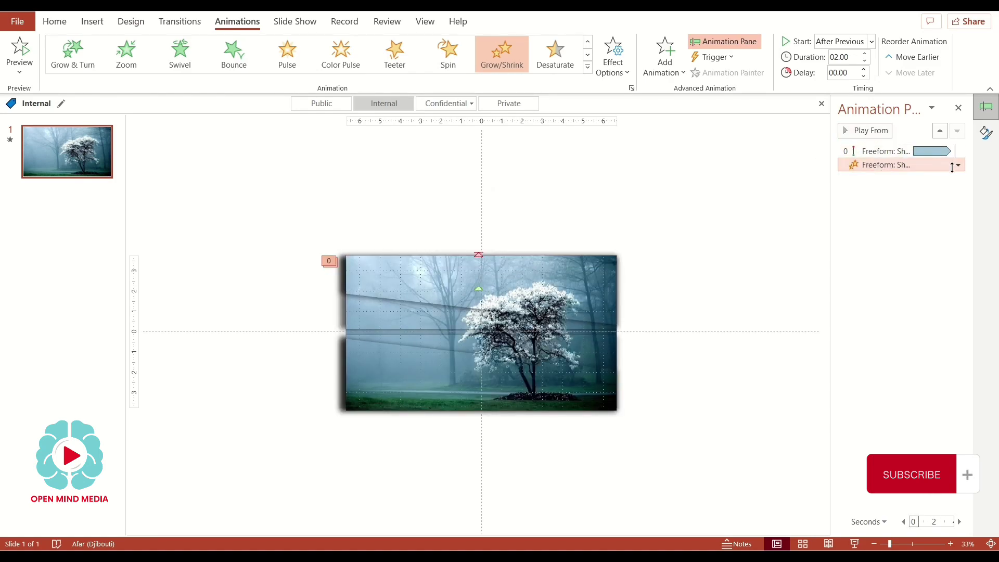
# Set the Grow/Shrink custom size to 120%
pyautogui.click(958, 165)
pyautogui.click(893, 225)
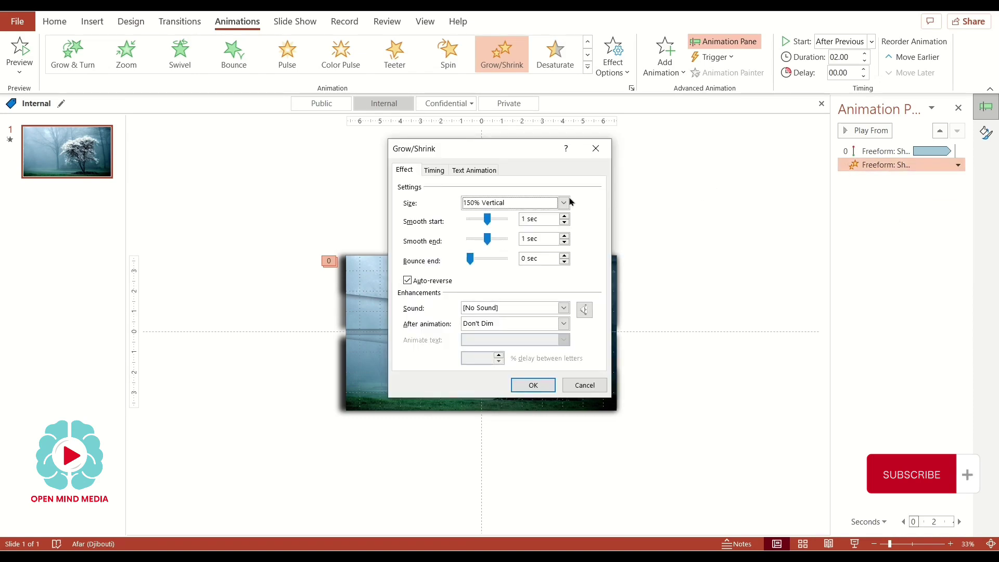
pyautogui.click(477, 205)
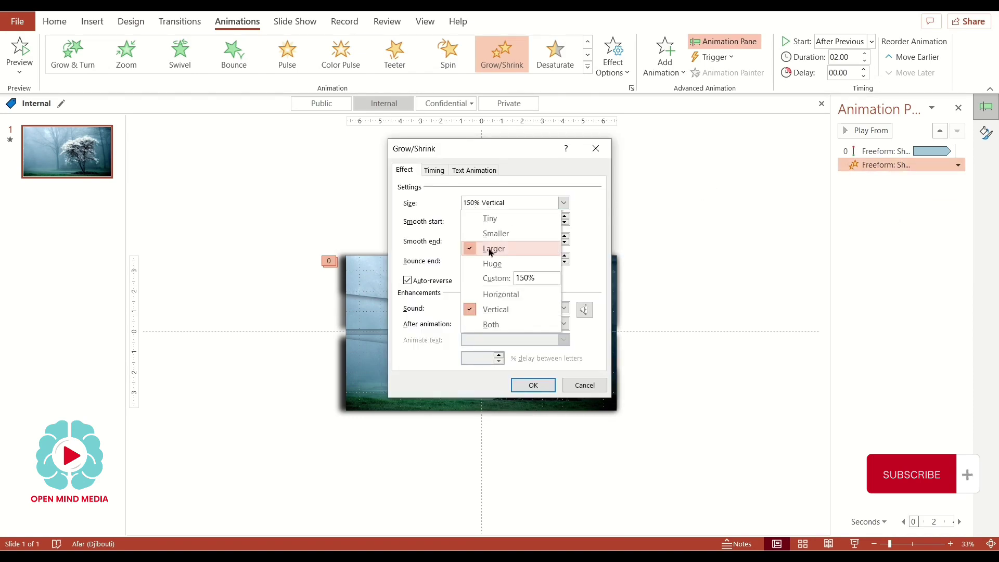
pyautogui.click(519, 278)
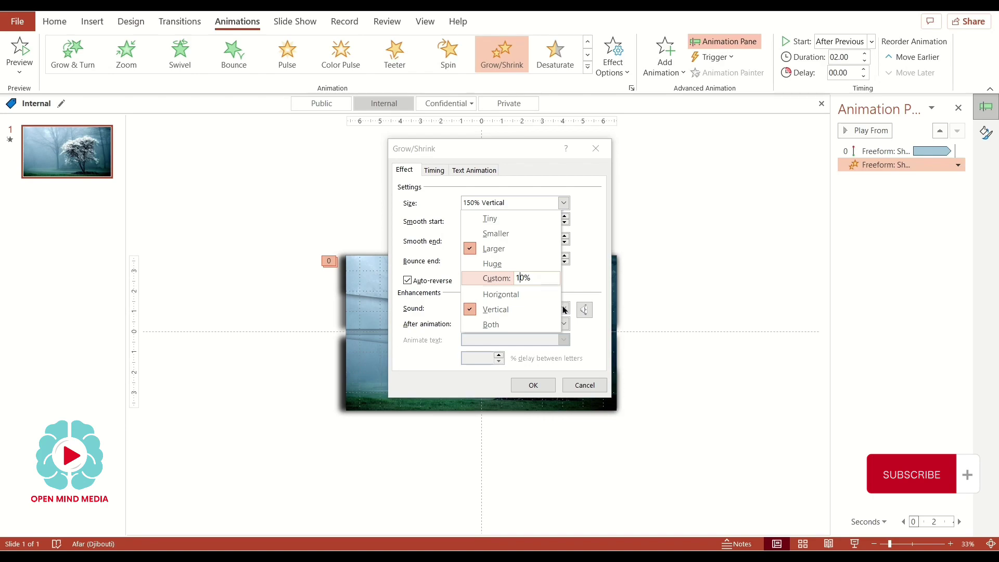
pyautogui.write('2')
pyautogui.press('Return')
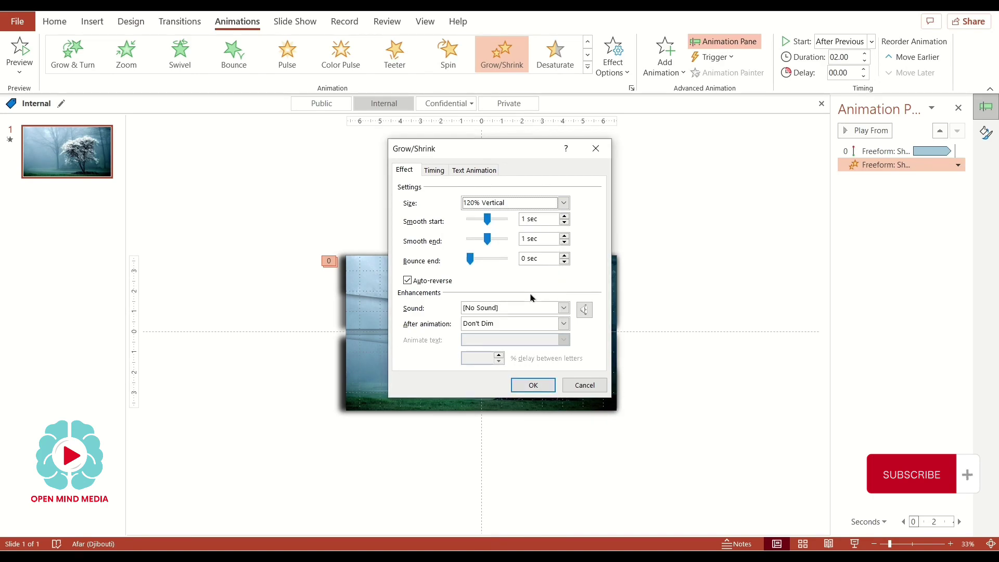
pyautogui.click(532, 385)
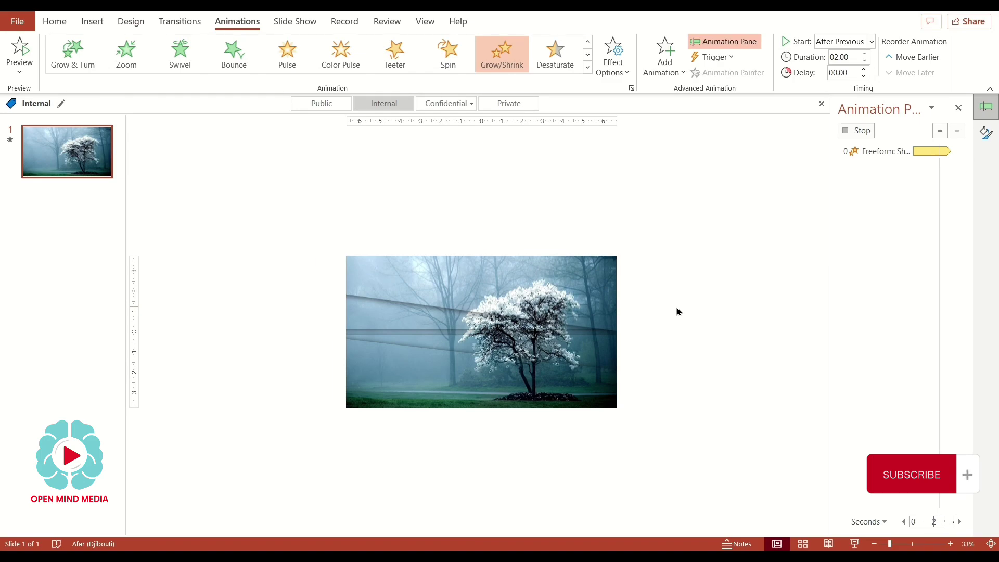
pyautogui.click(561, 281)
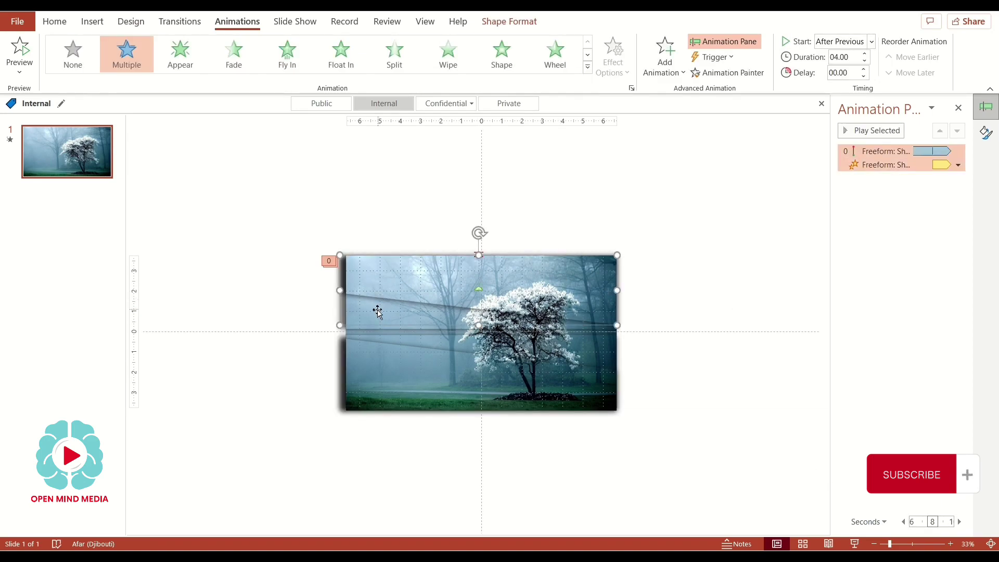
# Paint the band's animations onto a second band and set the copied Up path's smooth start
pyautogui.click(727, 73)
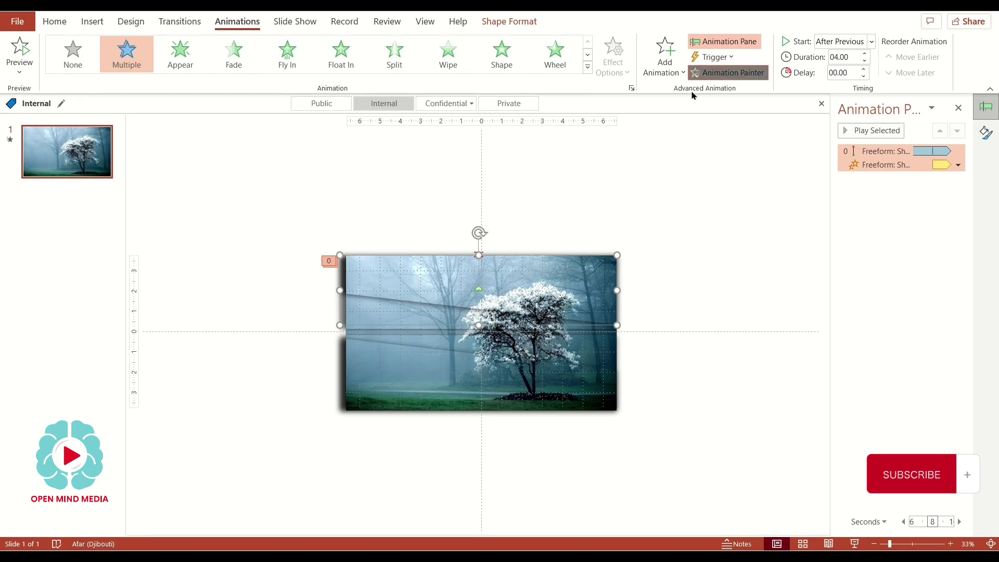
pyautogui.click(386, 318)
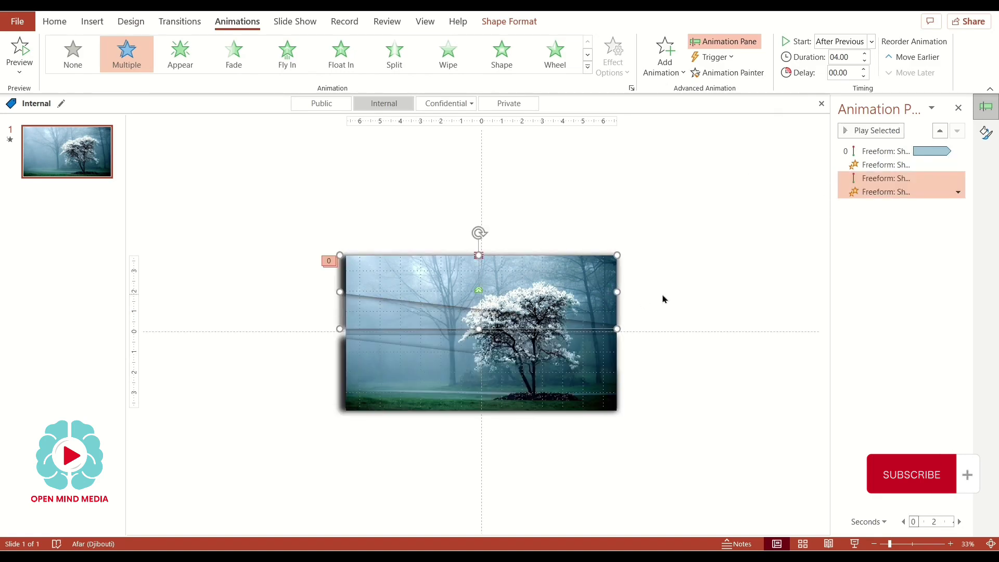
pyautogui.click(945, 178)
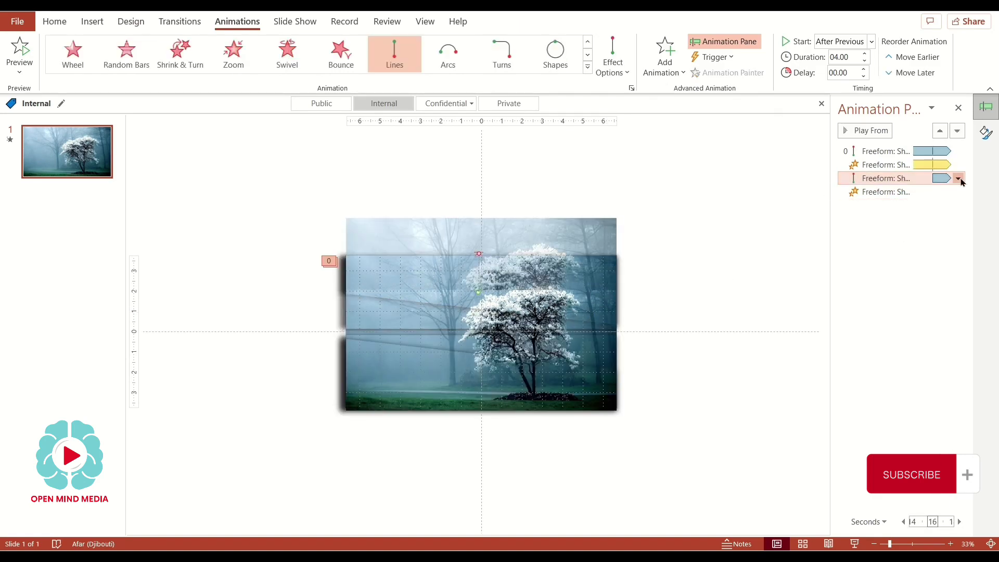
pyautogui.click(958, 179)
pyautogui.click(892, 239)
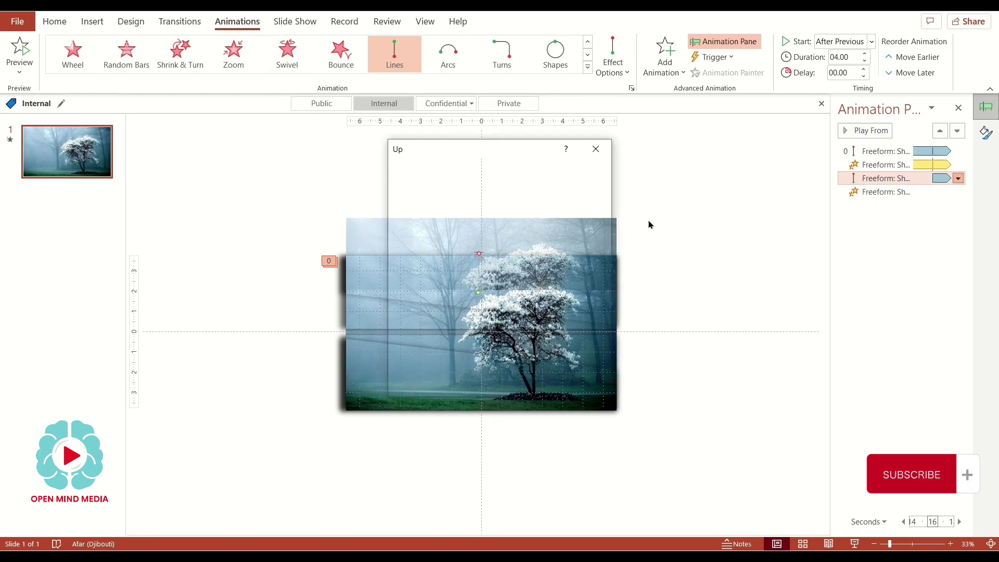
pyautogui.click(522, 219)
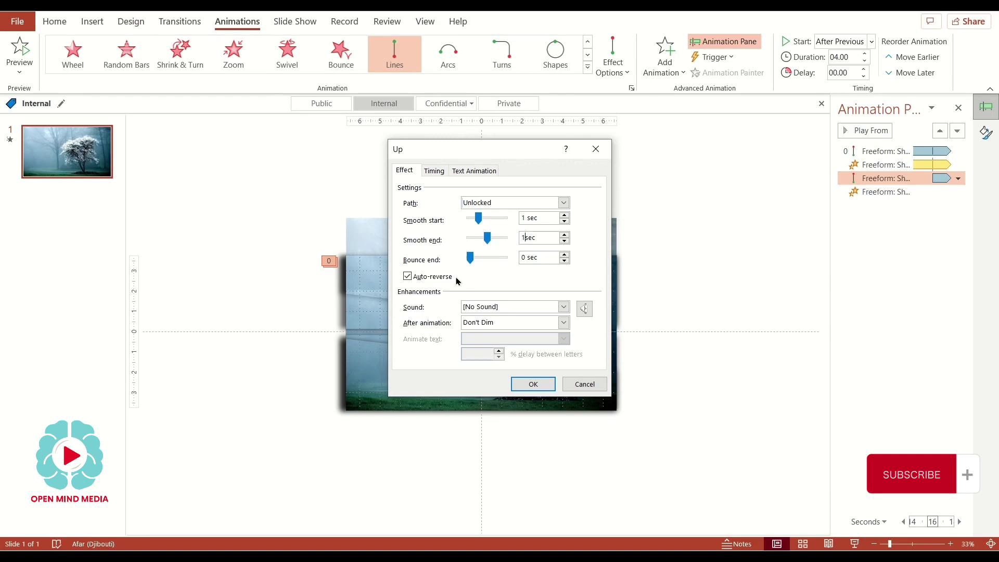
pyautogui.click(434, 171)
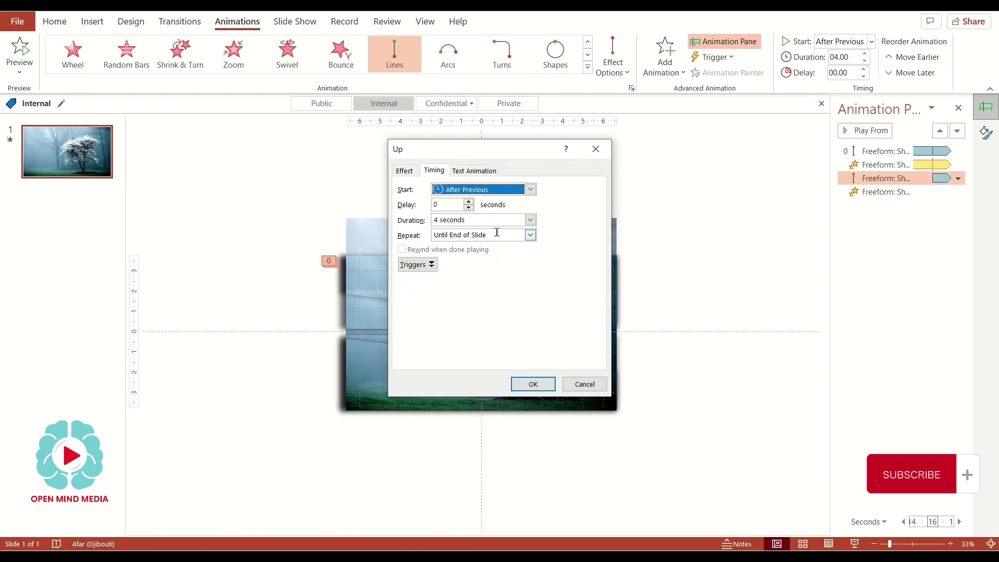
pyautogui.click(534, 384)
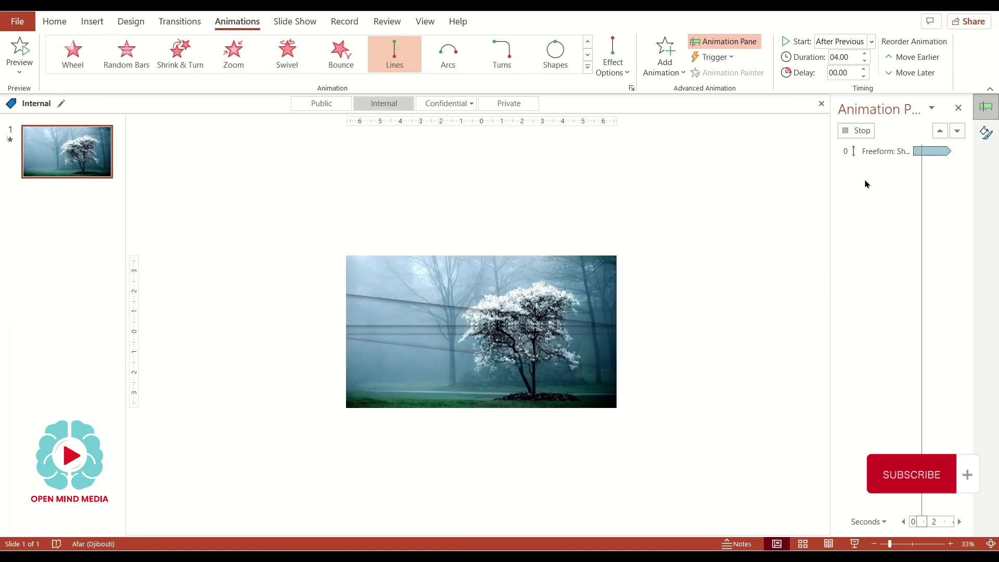
# Set the second band's Grow/Shrink smooth start to 1 sec
pyautogui.click(884, 191)
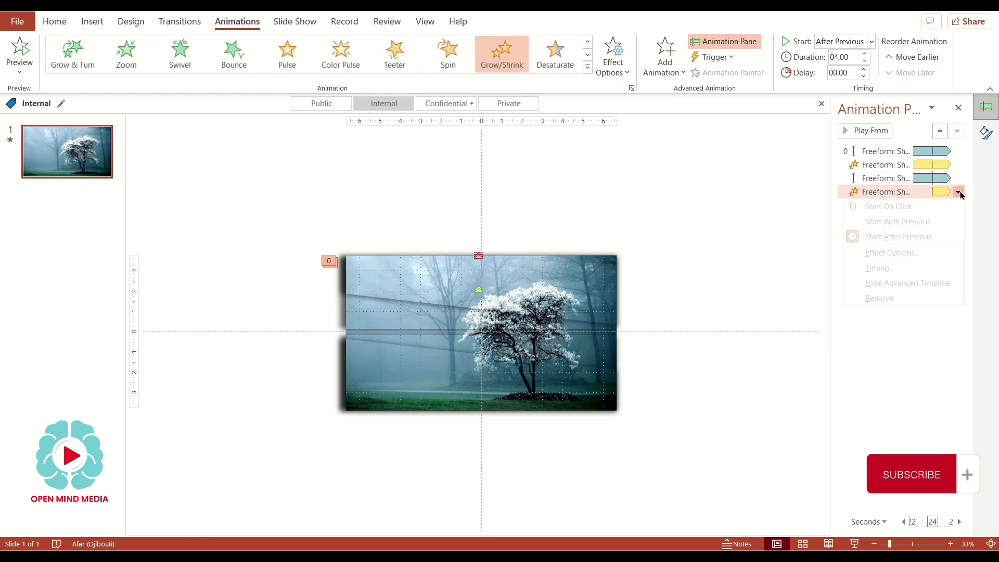
pyautogui.click(958, 191)
pyautogui.click(897, 254)
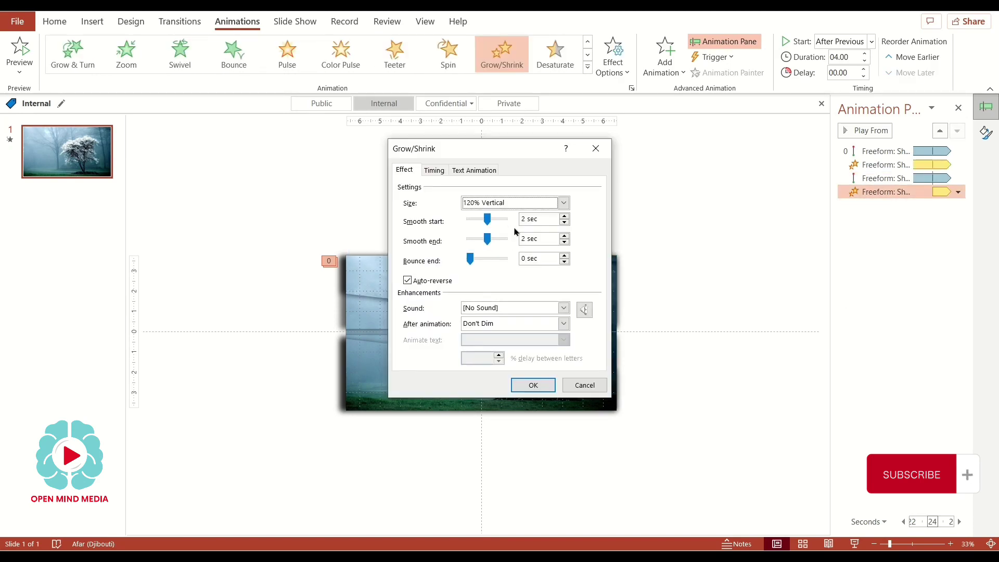
pyautogui.doubleClick(528, 219)
pyautogui.write('1')
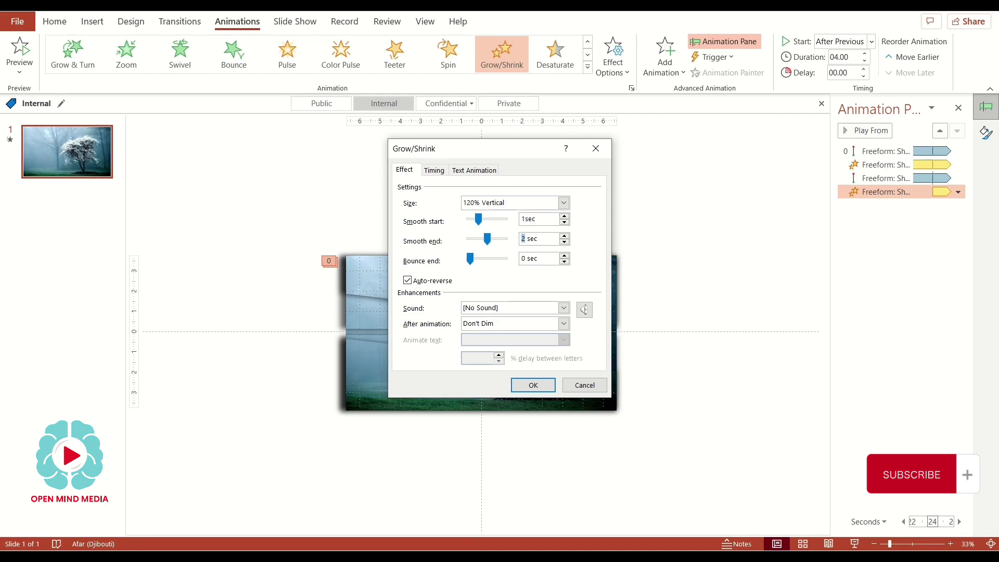
pyautogui.click(443, 173)
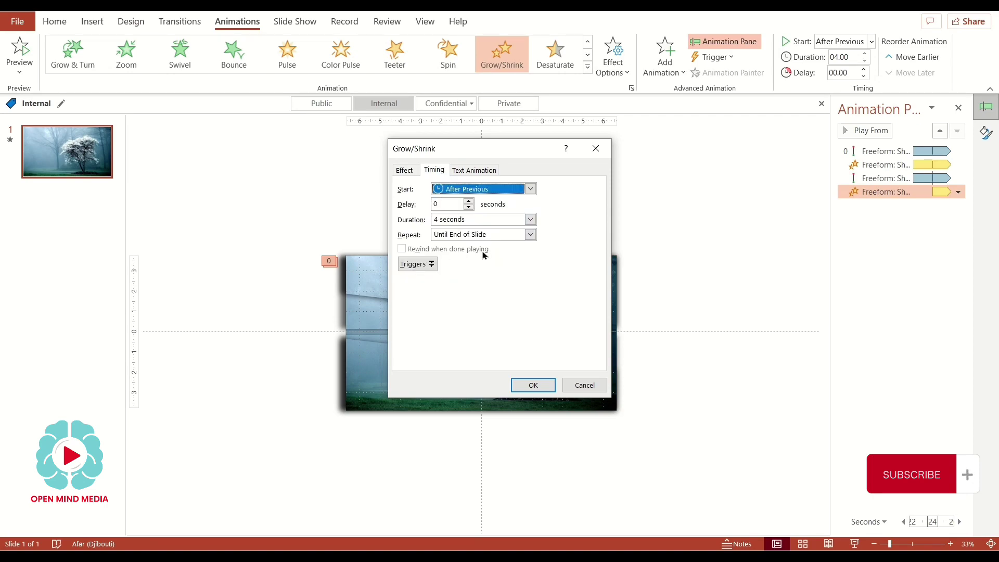
pyautogui.click(533, 383)
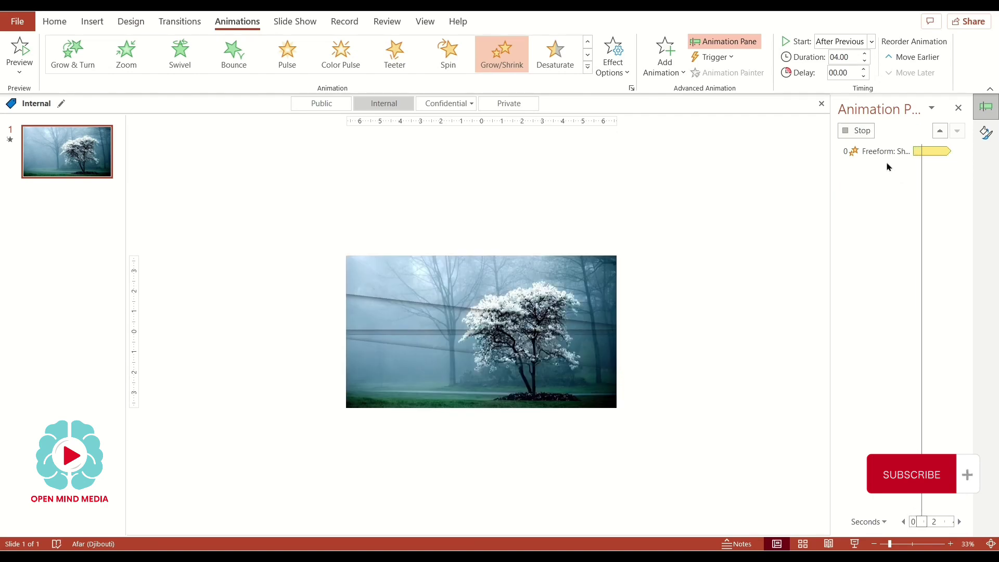
# Set the second band's motion path direction and make its Grow/Shrink Vertical
pyautogui.click(885, 178)
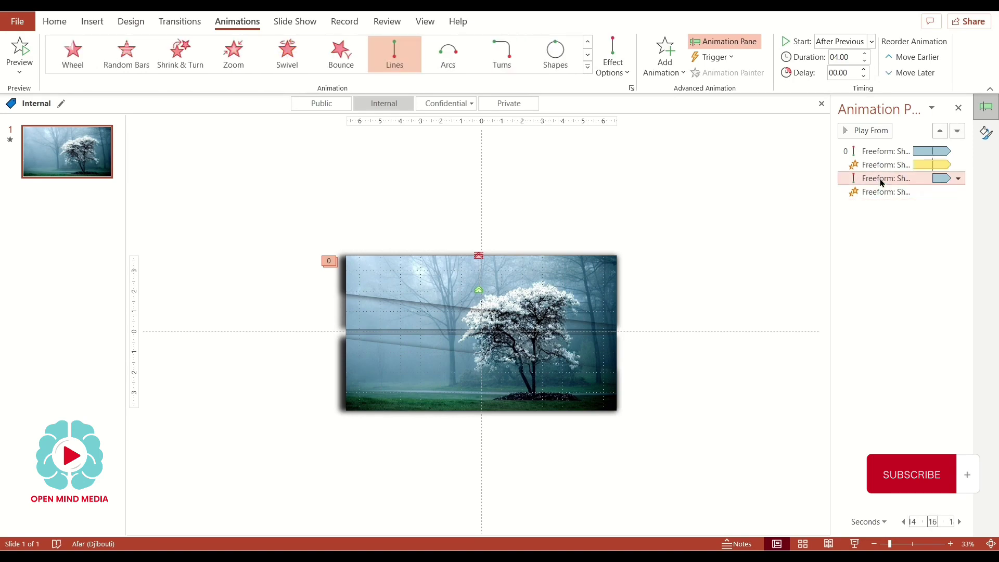
pyautogui.click(615, 61)
pyautogui.click(642, 176)
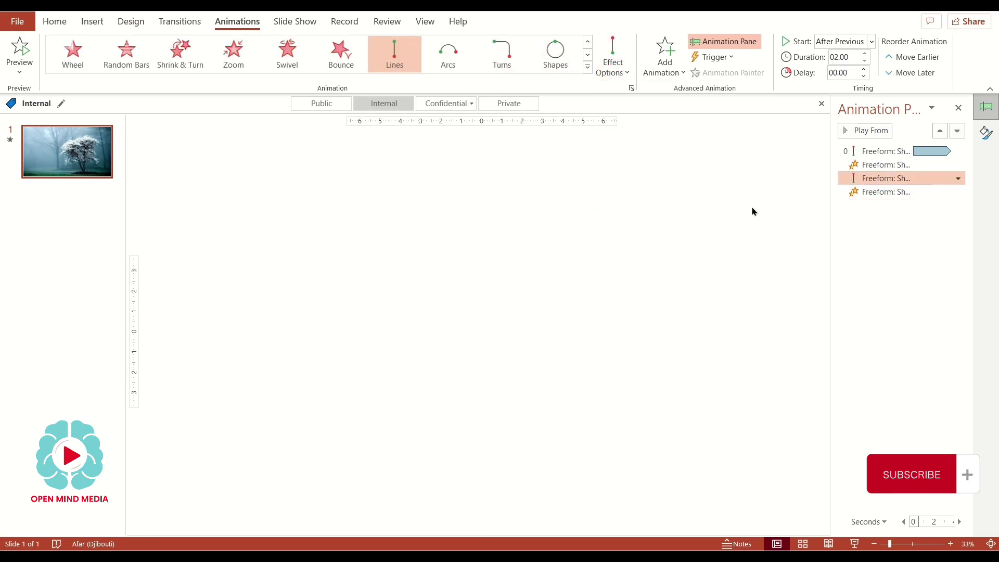
pyautogui.click(885, 192)
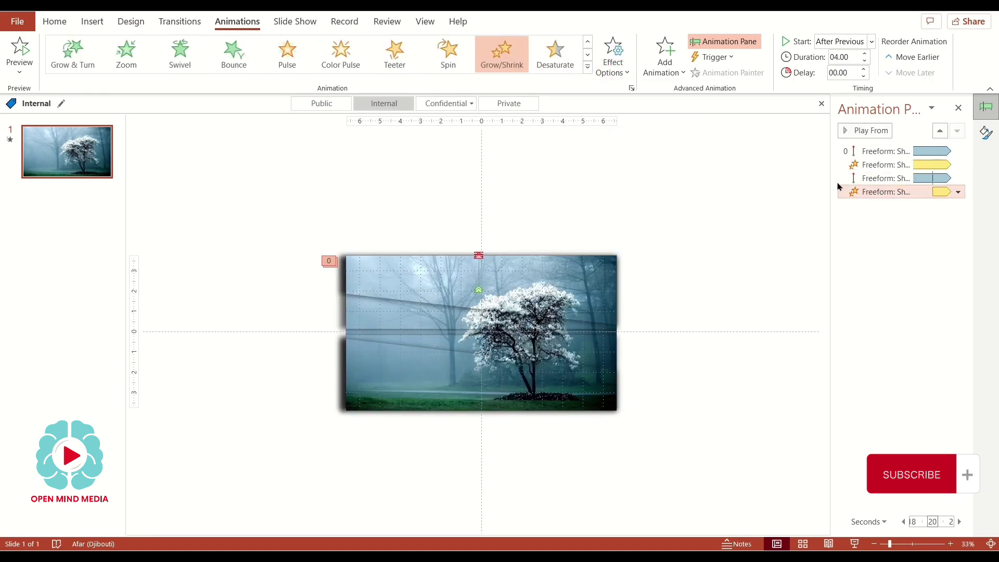
pyautogui.click(613, 61)
pyautogui.click(630, 148)
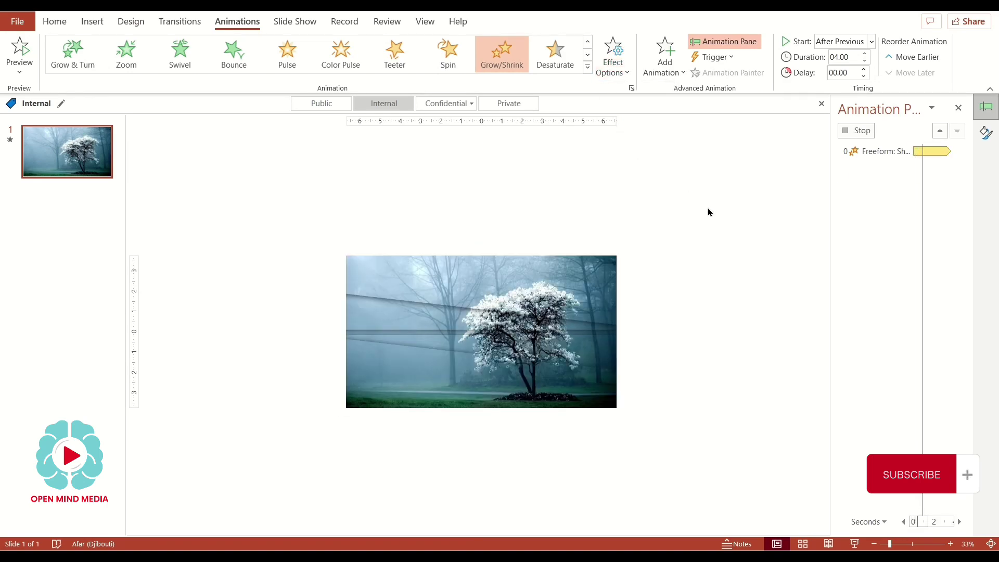
pyautogui.click(673, 383)
pyautogui.click(512, 273)
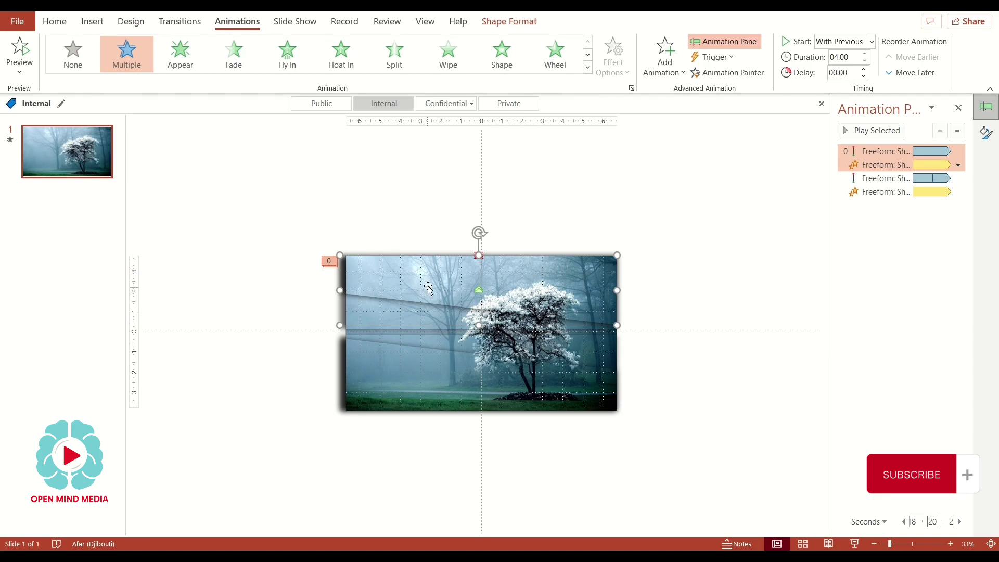
# Copy the top band's animations onto the lower band with Animation Painter
pyautogui.click(671, 290)
pyautogui.click(544, 295)
pyautogui.click(727, 72)
pyautogui.click(427, 377)
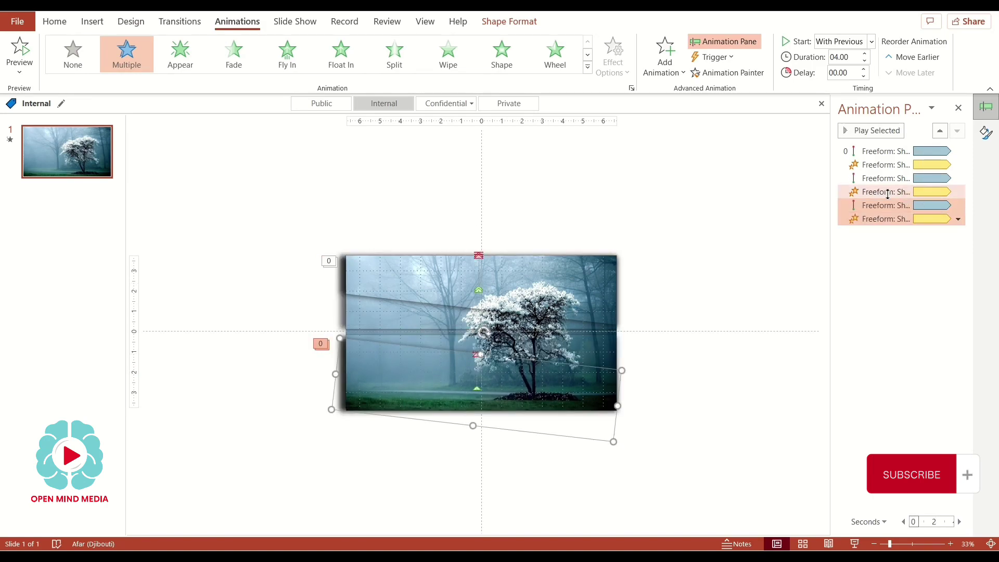
# Make the lower band's motion path travel Down with a 3.25-second duration
pyautogui.click(886, 205)
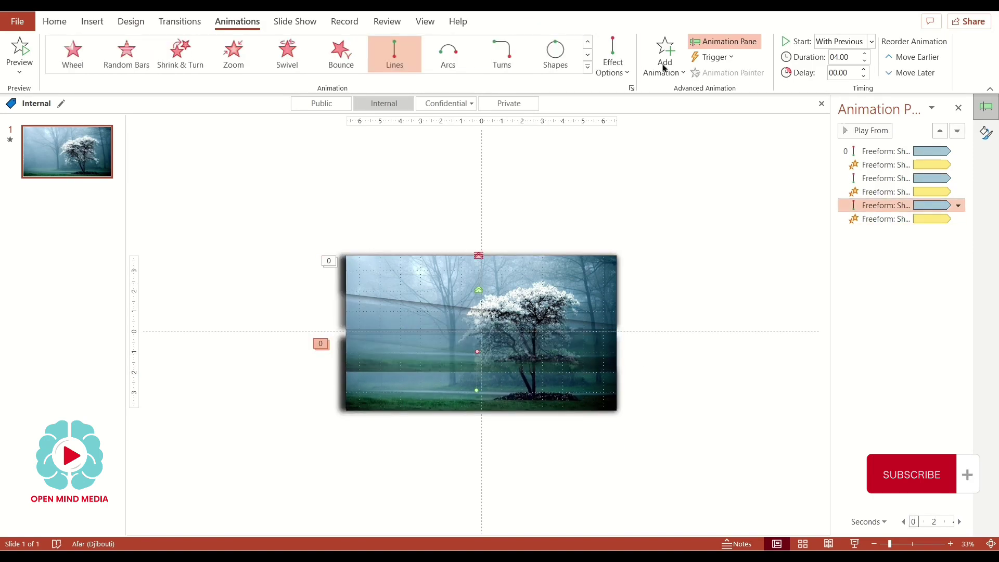
pyautogui.click(624, 79)
pyautogui.click(647, 117)
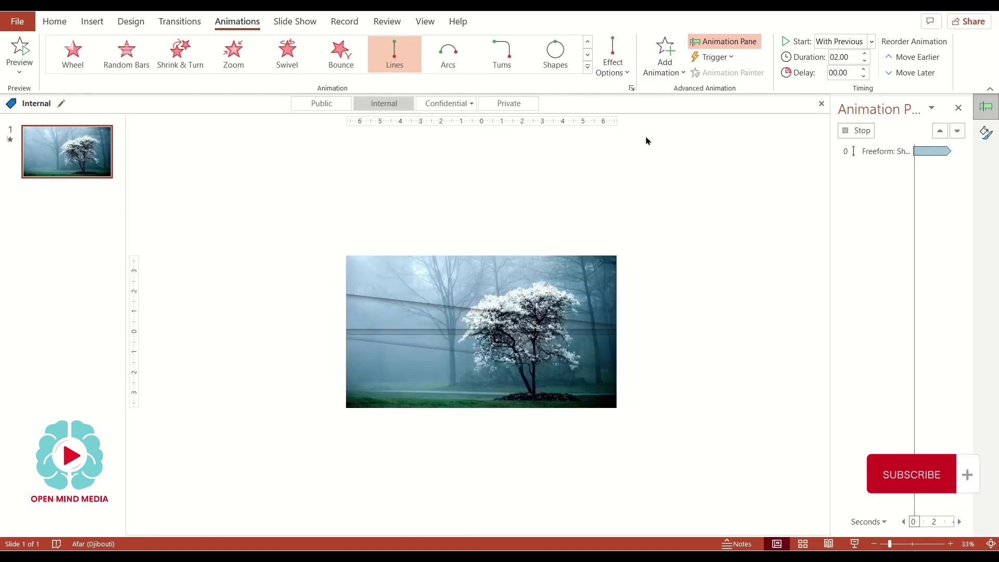
pyautogui.click(865, 54)
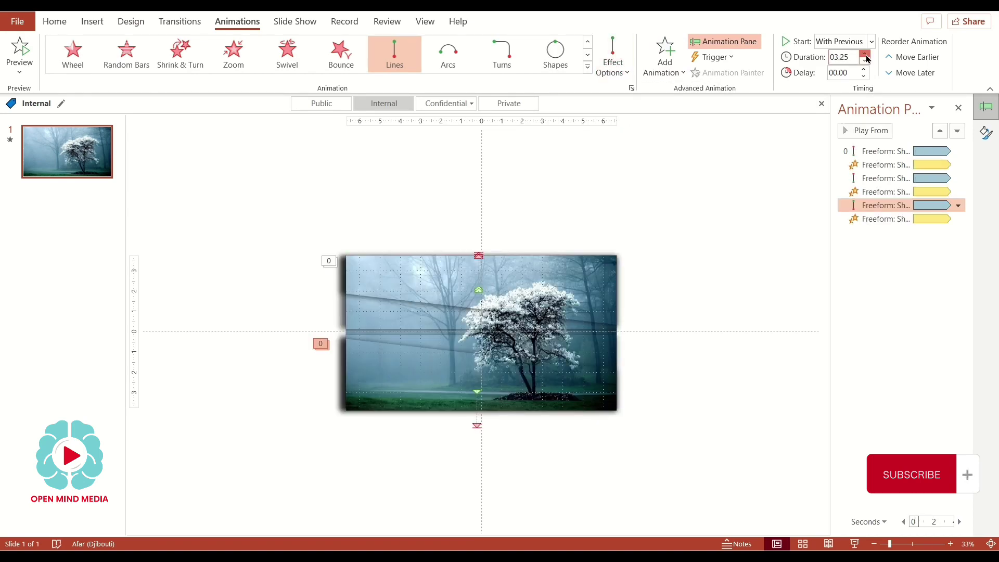
pyautogui.click(855, 219)
# Make the lower band's Grow/Shrink Vertical and set its Down path's smooth start to 1 sec
pyautogui.click(626, 59)
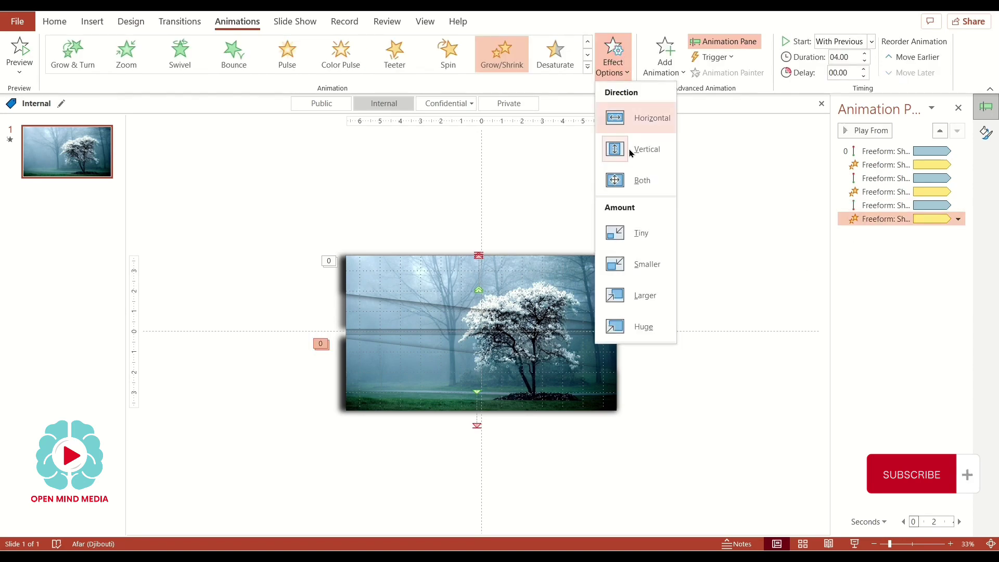
pyautogui.click(647, 150)
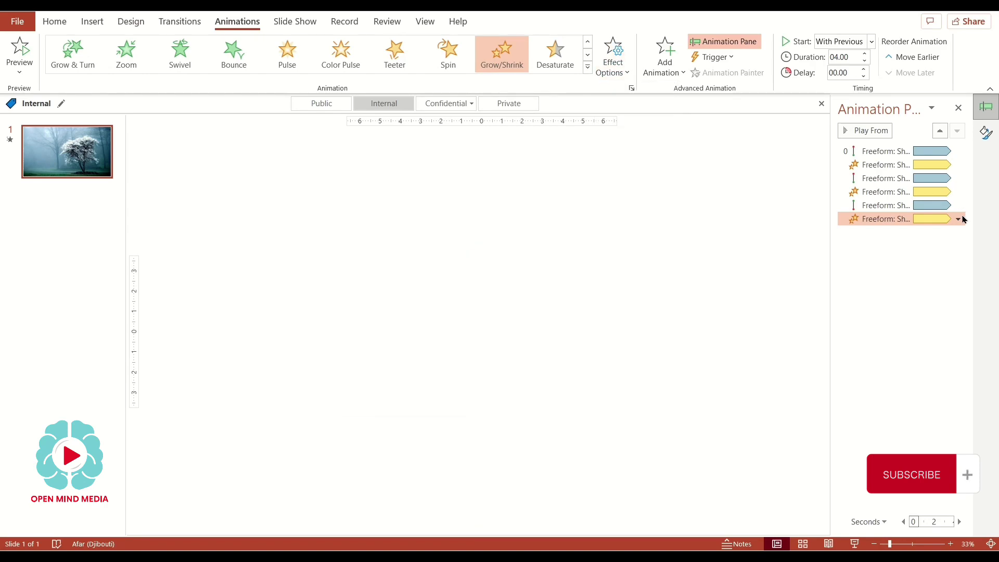
pyautogui.click(904, 206)
pyautogui.click(958, 206)
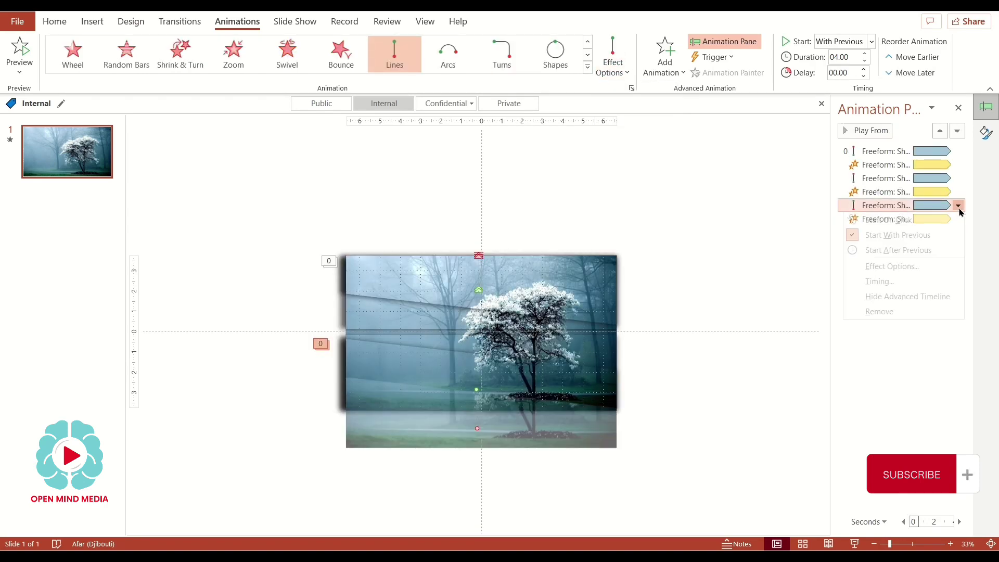
pyautogui.click(877, 263)
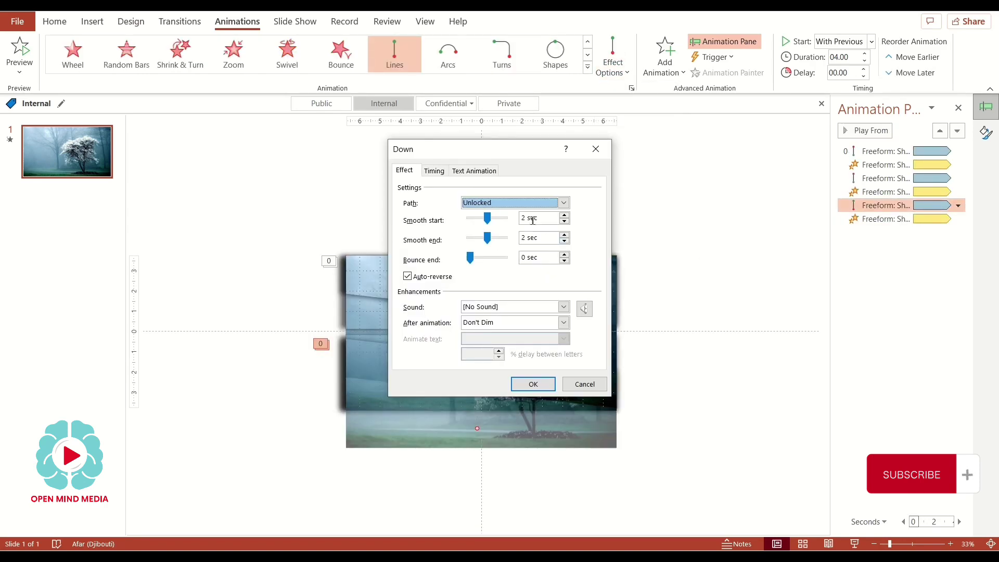
pyautogui.click(527, 219)
pyautogui.write('1')
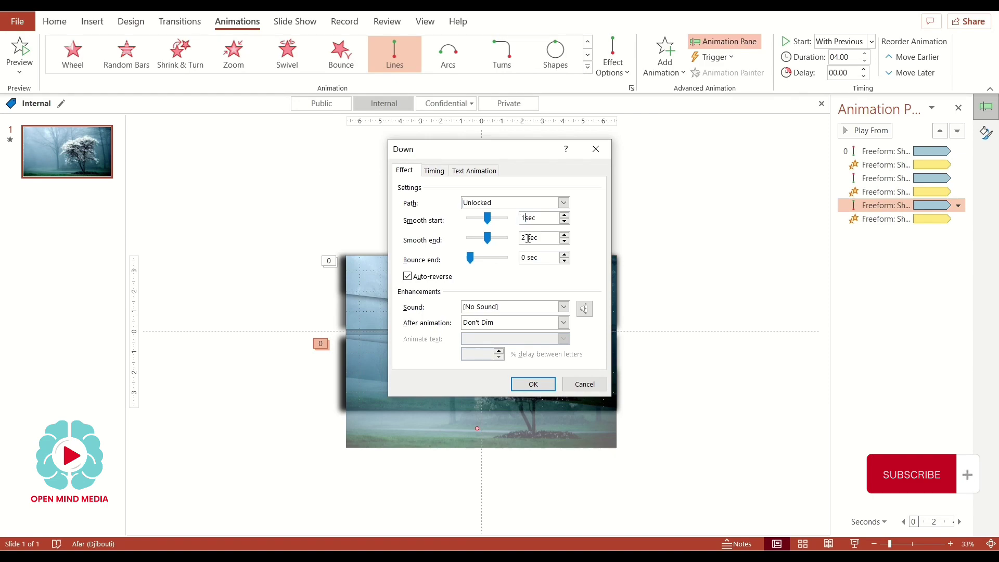
pyautogui.click(435, 170)
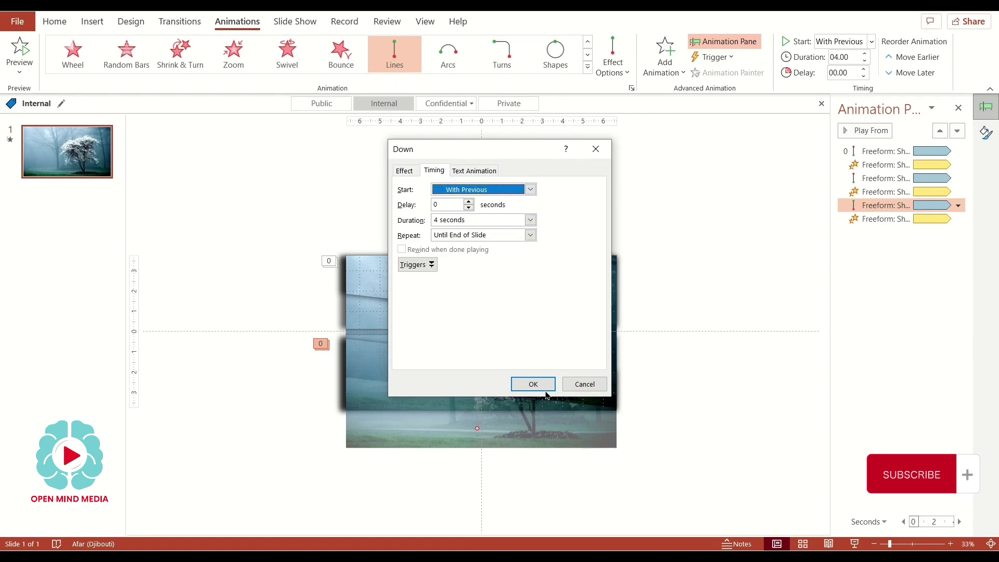
pyautogui.click(532, 384)
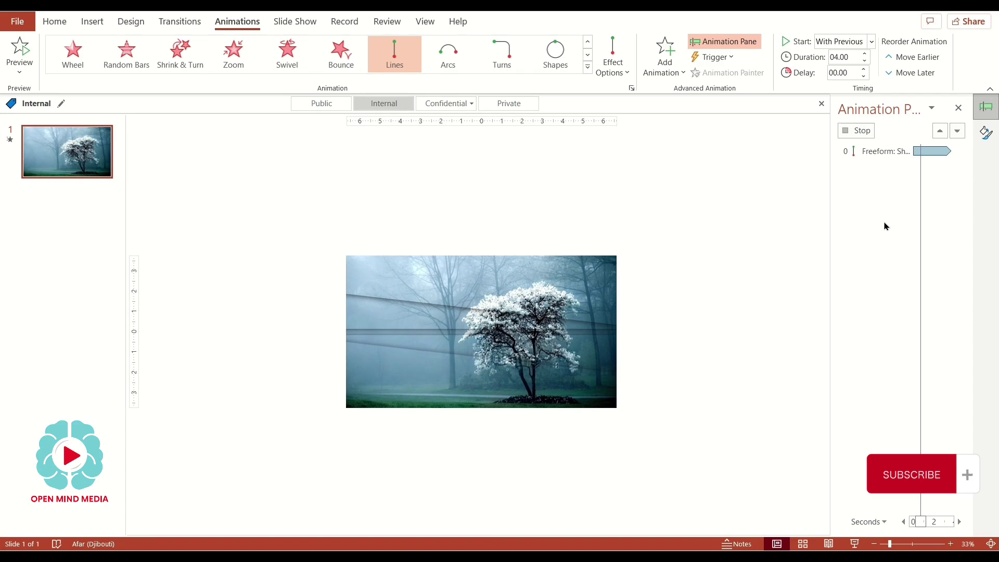
# Set the lower band's Grow/Shrink smooth start and smooth end to 1 sec
pyautogui.click(885, 219)
pyautogui.click(958, 219)
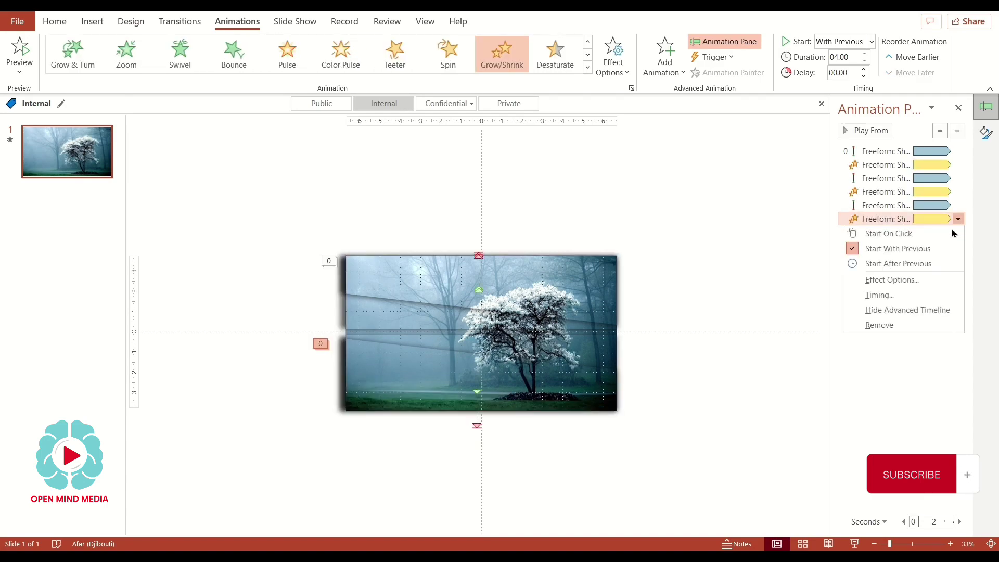
pyautogui.click(907, 280)
pyautogui.click(525, 218)
pyautogui.press('BackSpace')
pyautogui.write('1 sec')
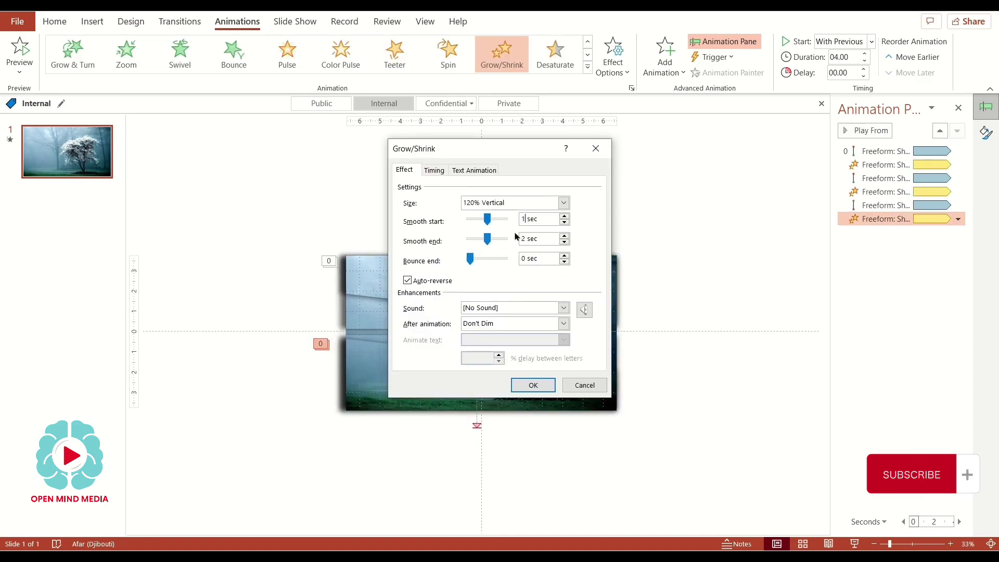
pyautogui.moveTo(527, 238); pyautogui.dragTo(511, 239)
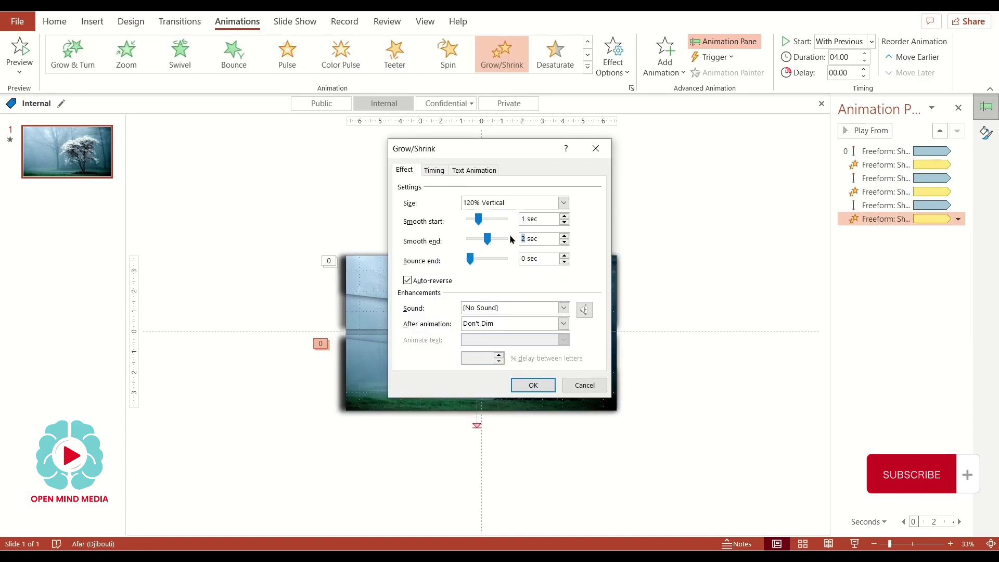
pyautogui.click(435, 170)
pyautogui.click(417, 170)
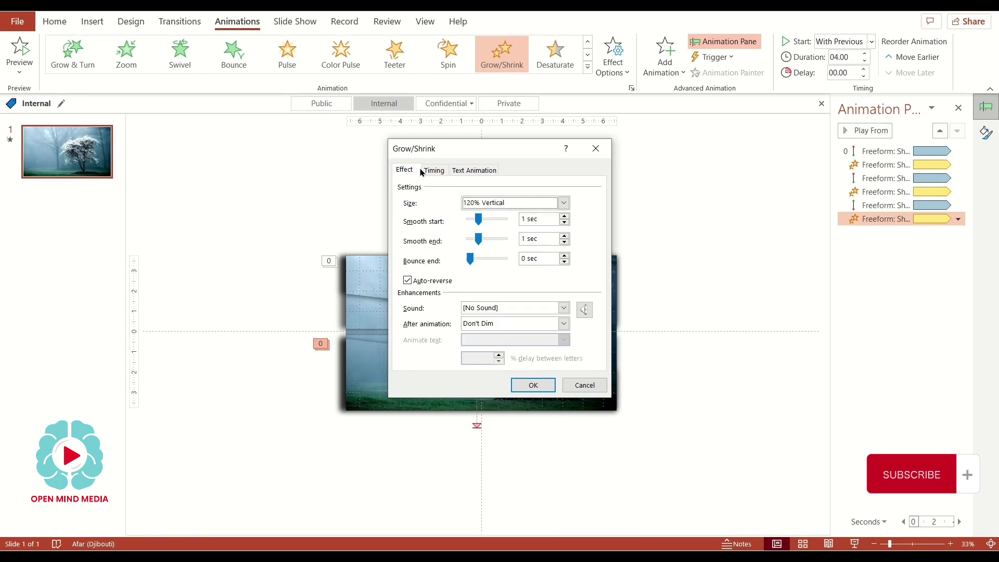
pyautogui.click(536, 385)
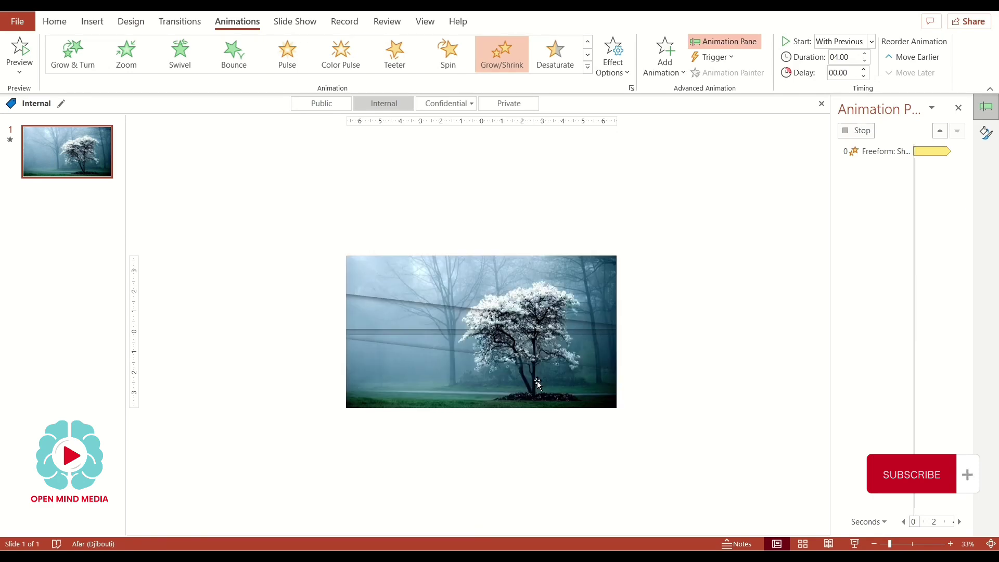
pyautogui.click(414, 319)
# Copy the band animations onto the last band, set its path to Down, and lengthen it to 4 seconds
pyautogui.click(728, 73)
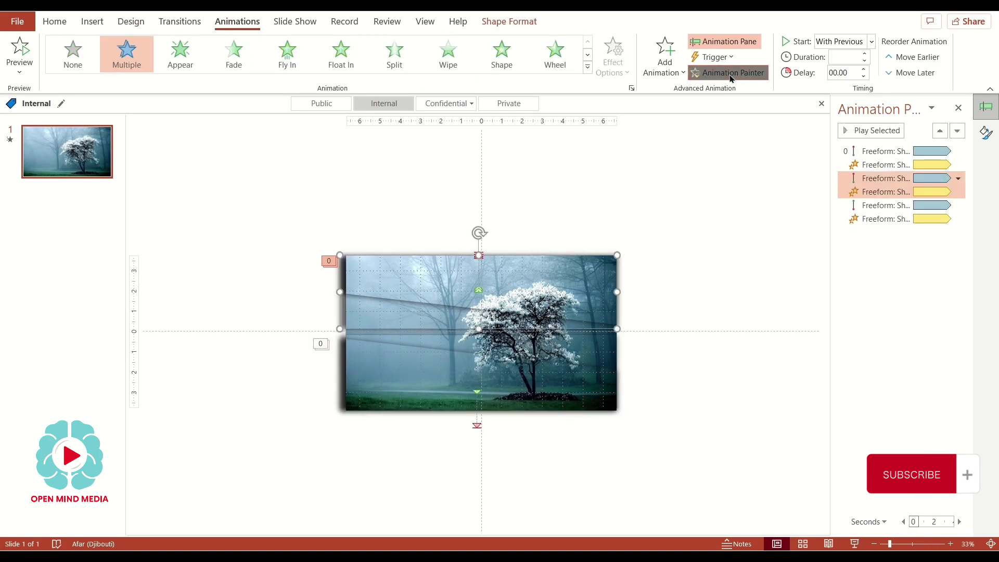
pyautogui.click(440, 344)
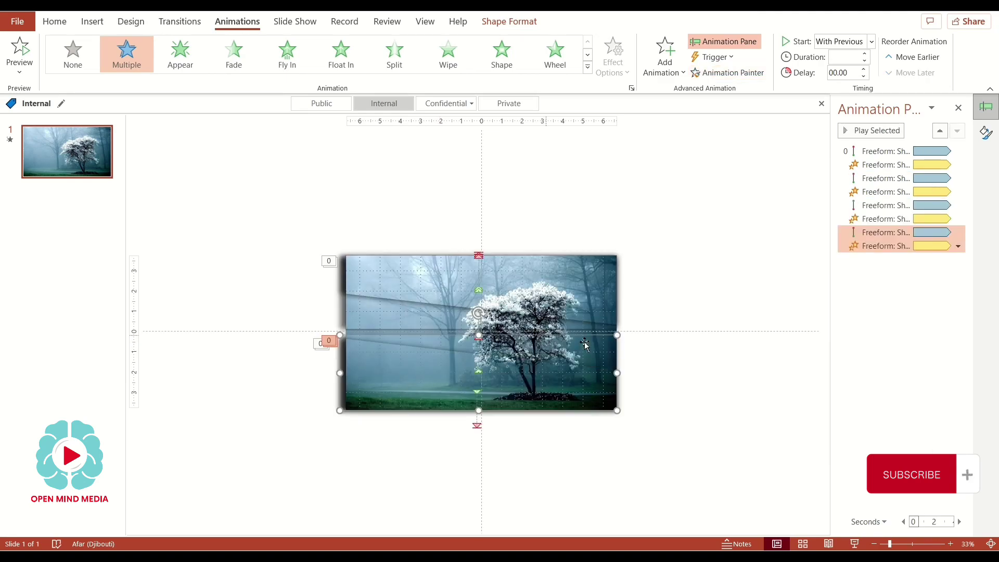
pyautogui.click(879, 232)
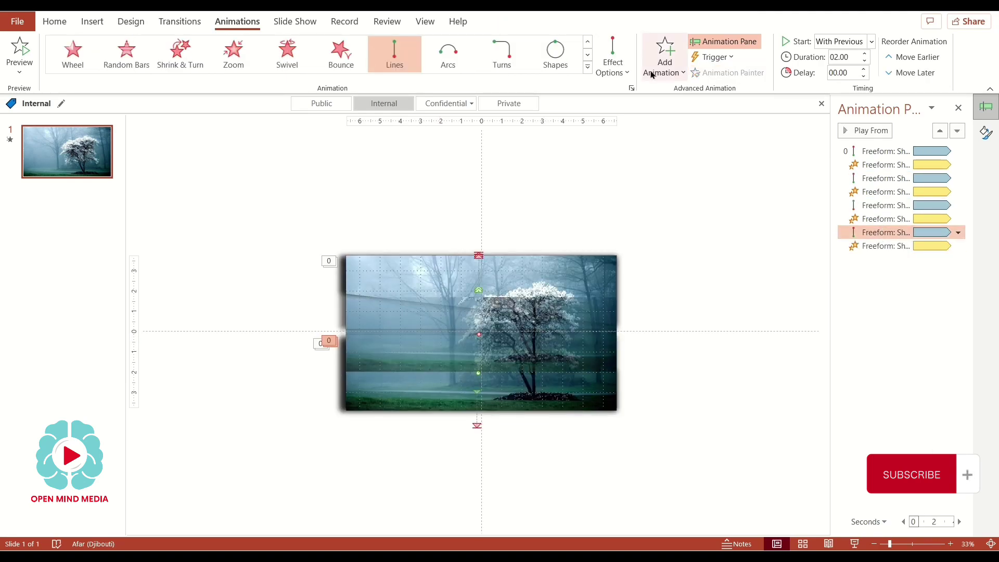
pyautogui.click(613, 58)
pyautogui.click(641, 119)
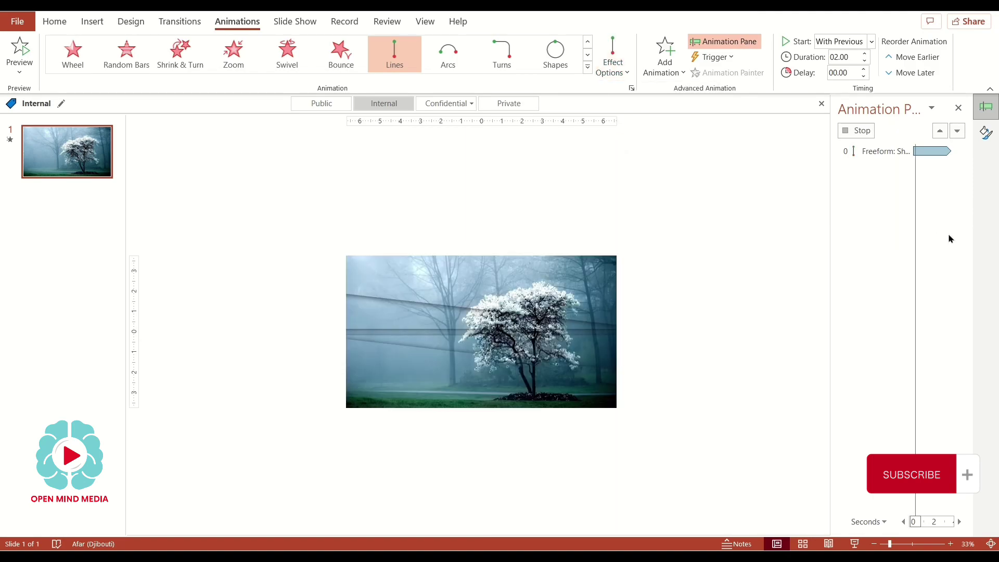
pyautogui.click(864, 54)
pyautogui.click(864, 54)
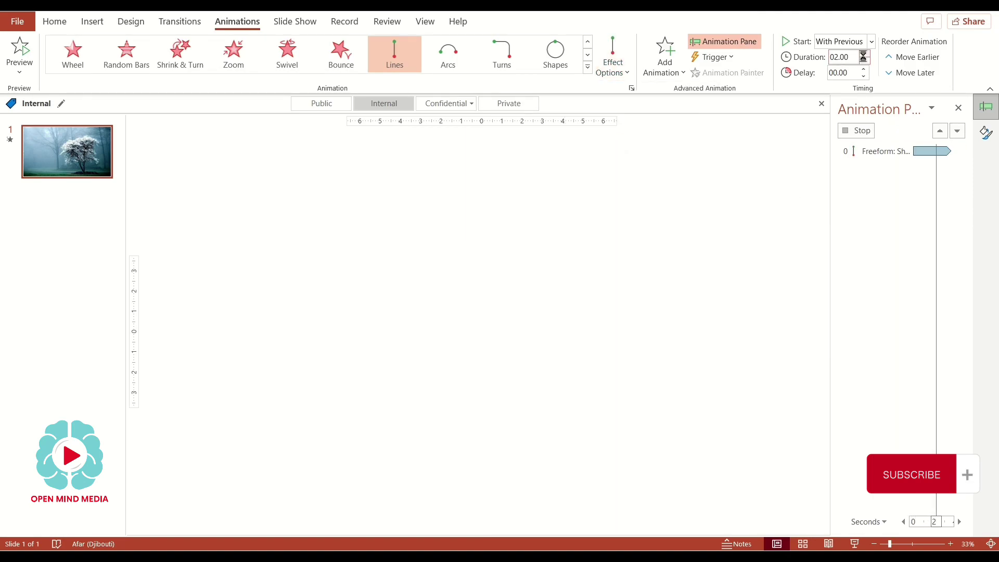
pyautogui.click(864, 54)
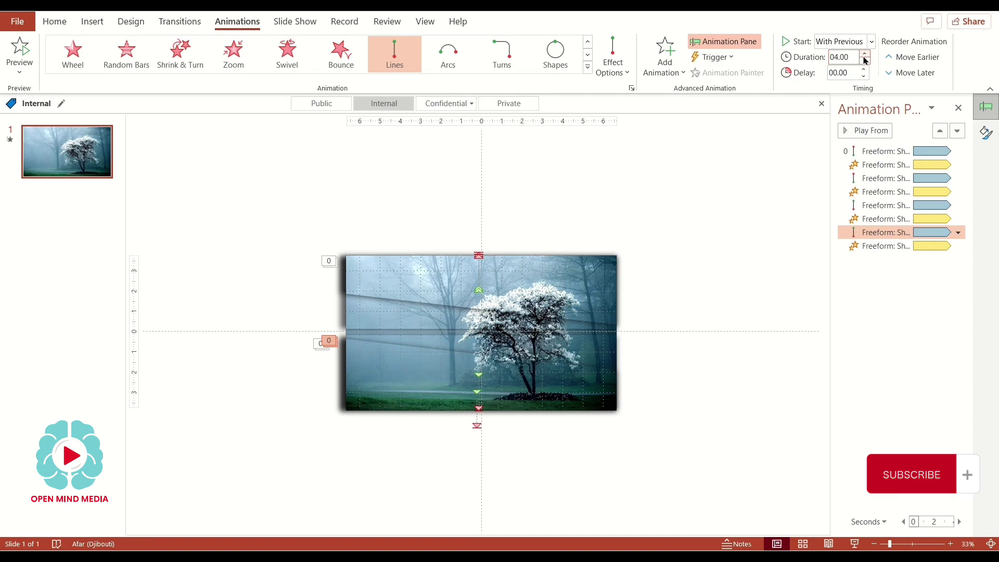
# Make the last band's Grow/Shrink Vertical and review its timing settings
pyautogui.click(884, 245)
pyautogui.click(612, 59)
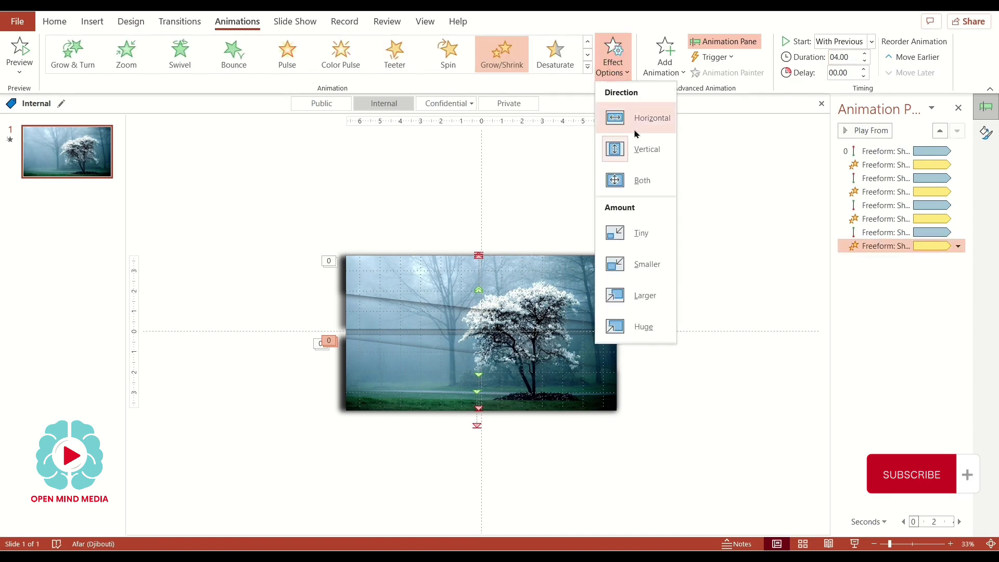
pyautogui.click(637, 150)
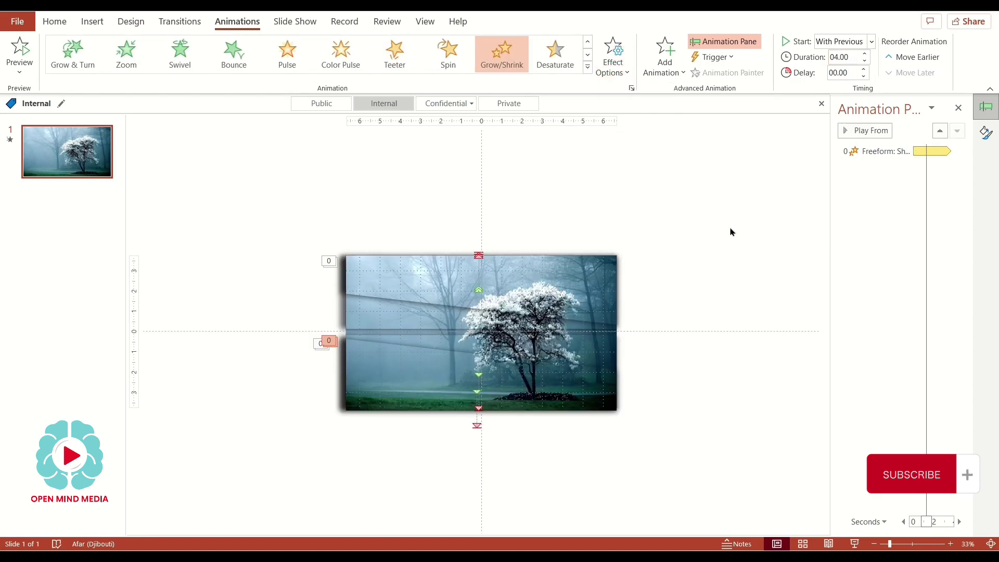
pyautogui.click(958, 246)
pyautogui.click(886, 304)
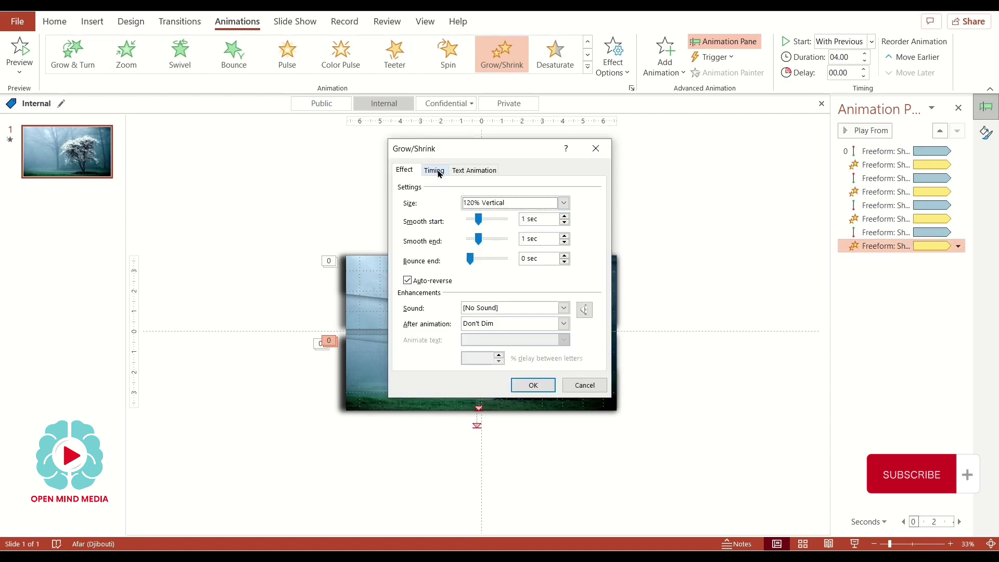
pyautogui.click(434, 171)
pyautogui.click(533, 385)
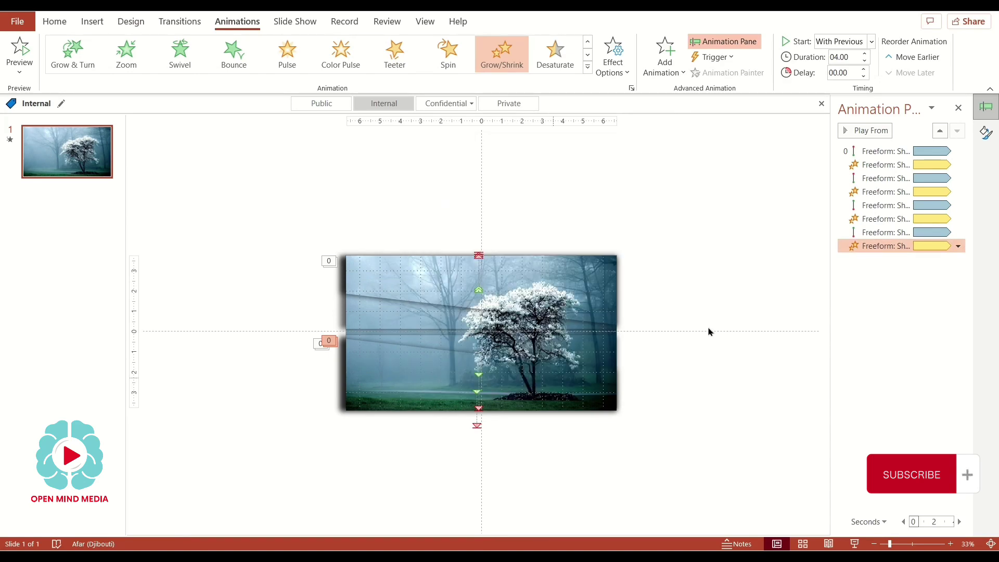
# Set the Down motion's smooth start and end to 1 sec, repeating until end of slide
pyautogui.click(889, 232)
pyautogui.click(958, 232)
pyautogui.click(887, 293)
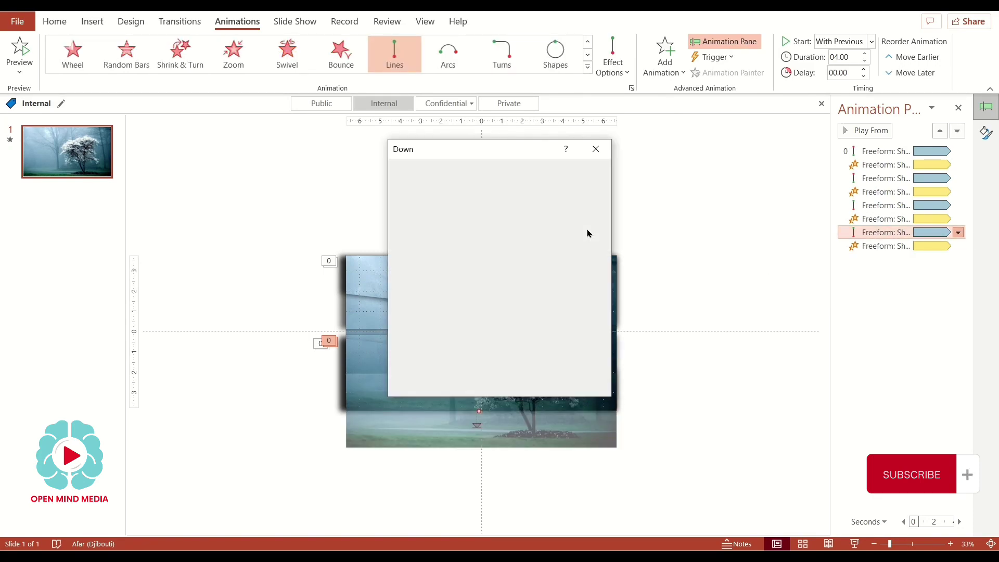
pyautogui.click(526, 218)
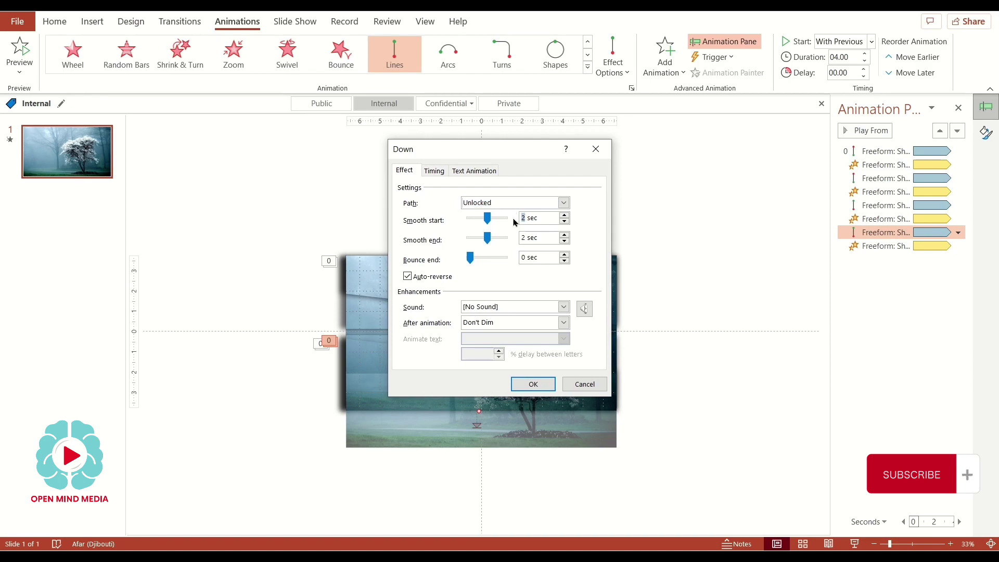
pyautogui.doubleClick(521, 239)
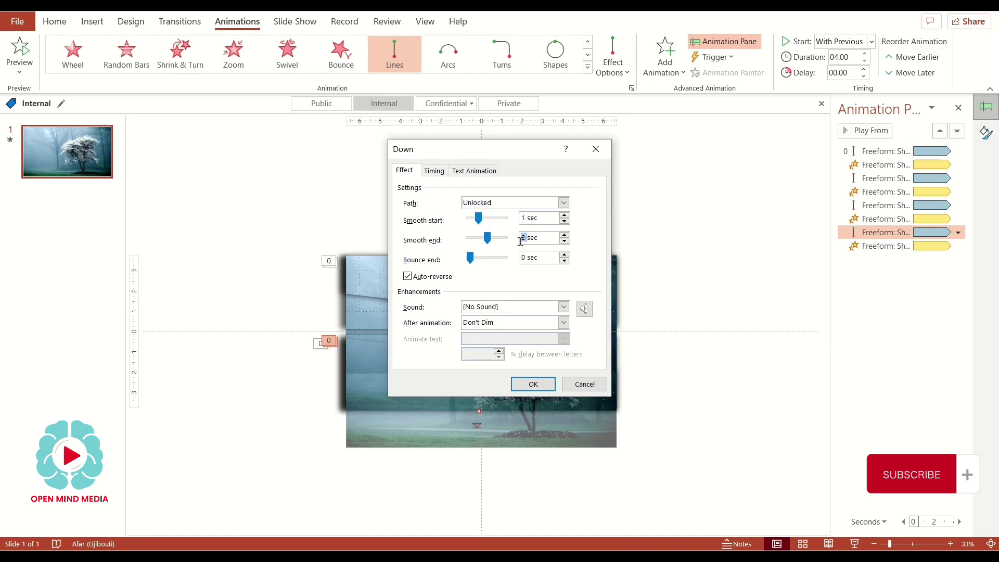
pyautogui.click(434, 171)
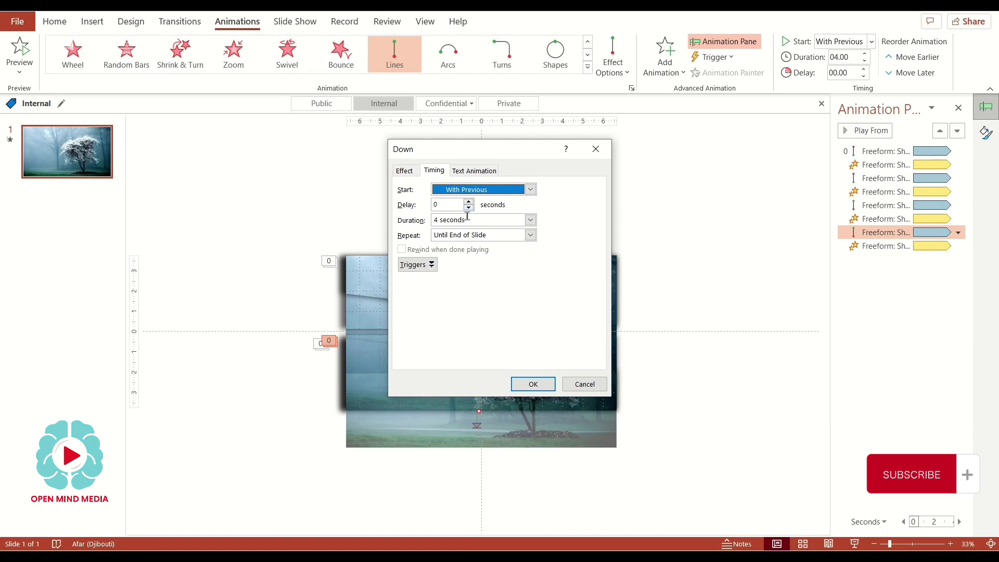
# Apply the motion settings, play the slide show full screen, then exit back to editing
pyautogui.click(533, 384)
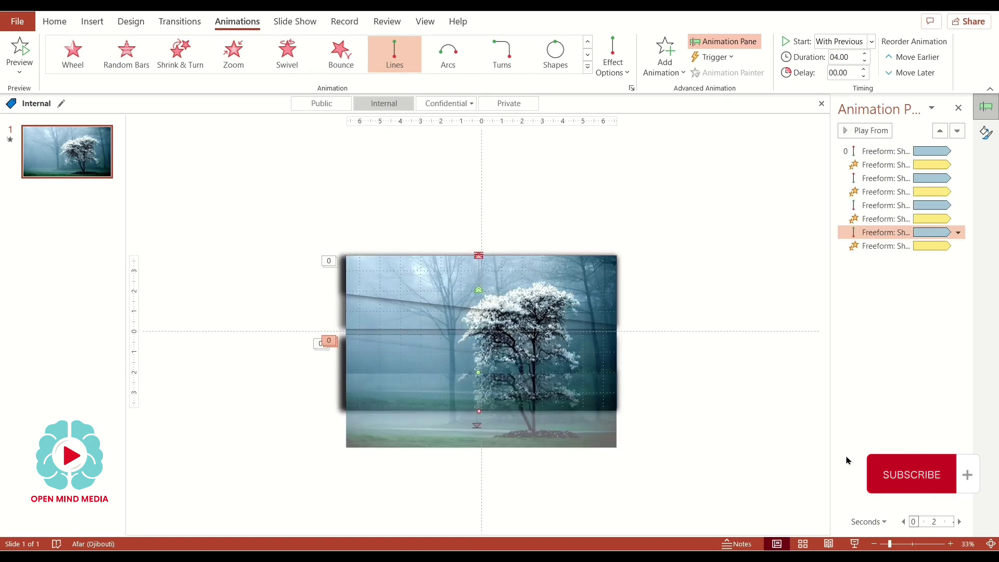
pyautogui.click(854, 544)
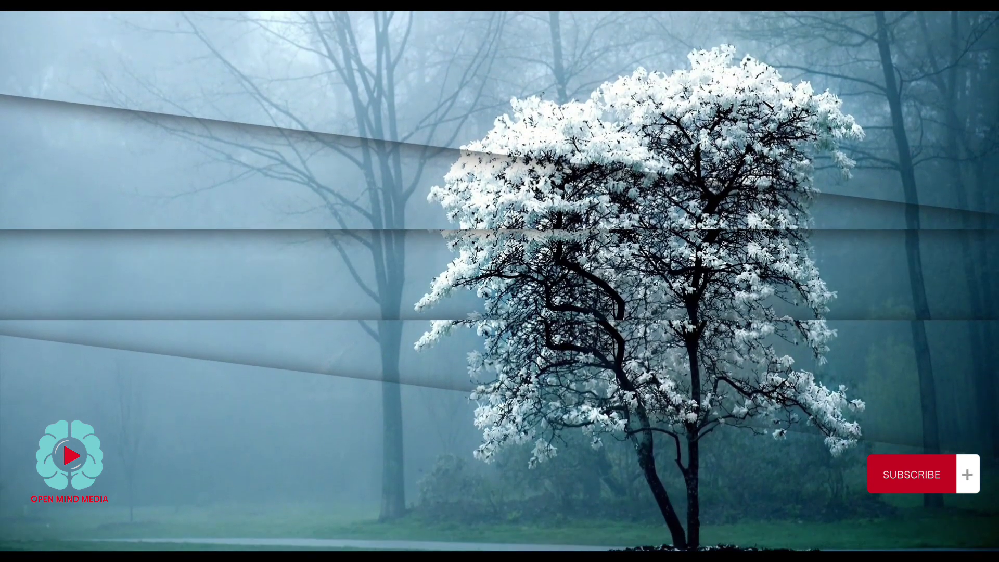
pyautogui.press('Escape')
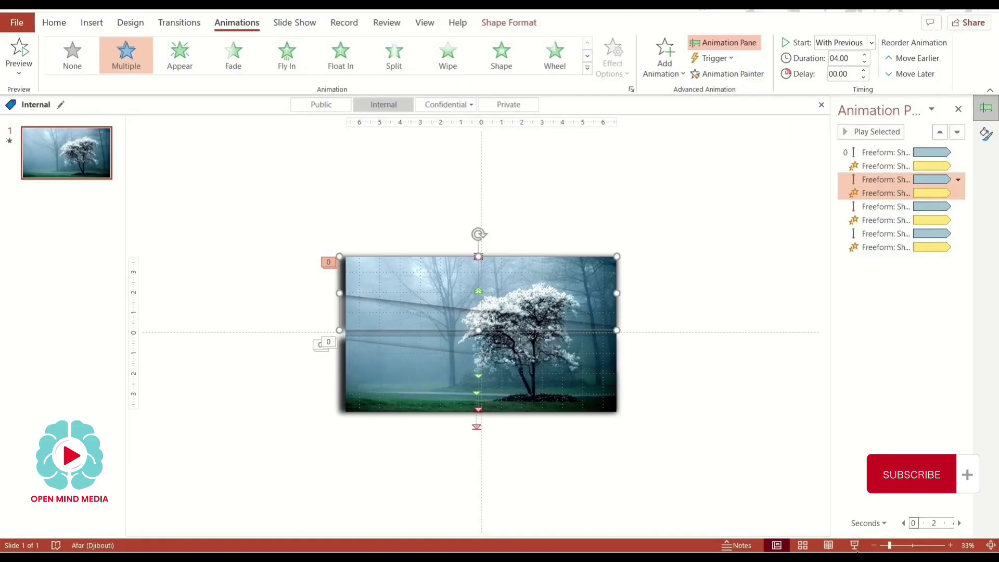
# Drag the first band's motion path start point up above the picture
pyautogui.click(778, 361)
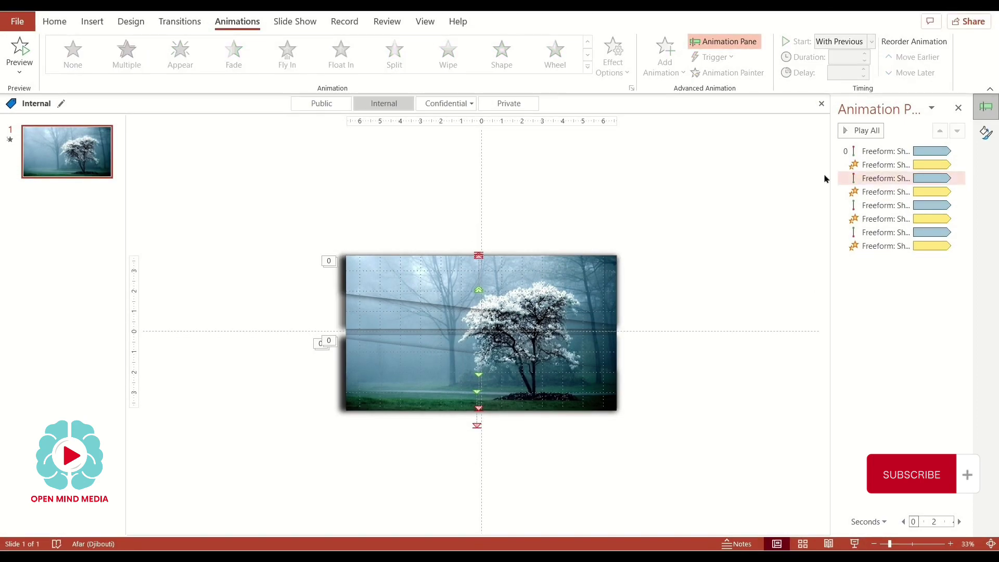
pyautogui.click(475, 259)
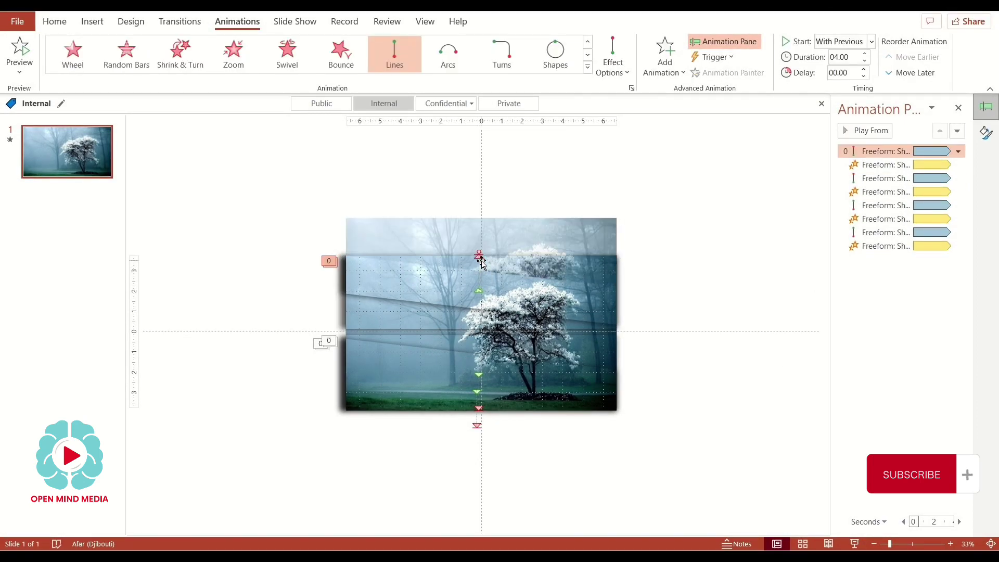
pyautogui.click(716, 268)
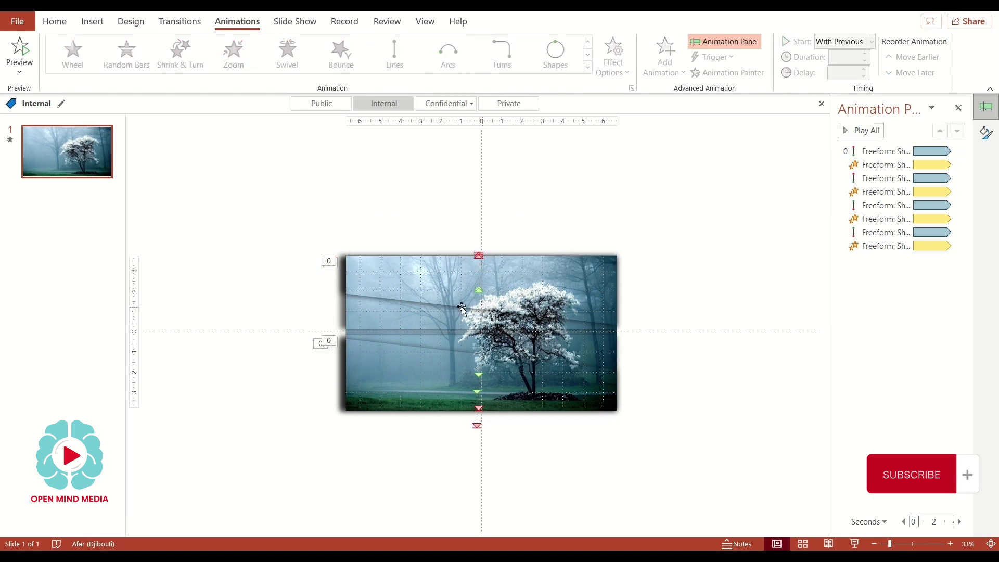
pyautogui.click(448, 296)
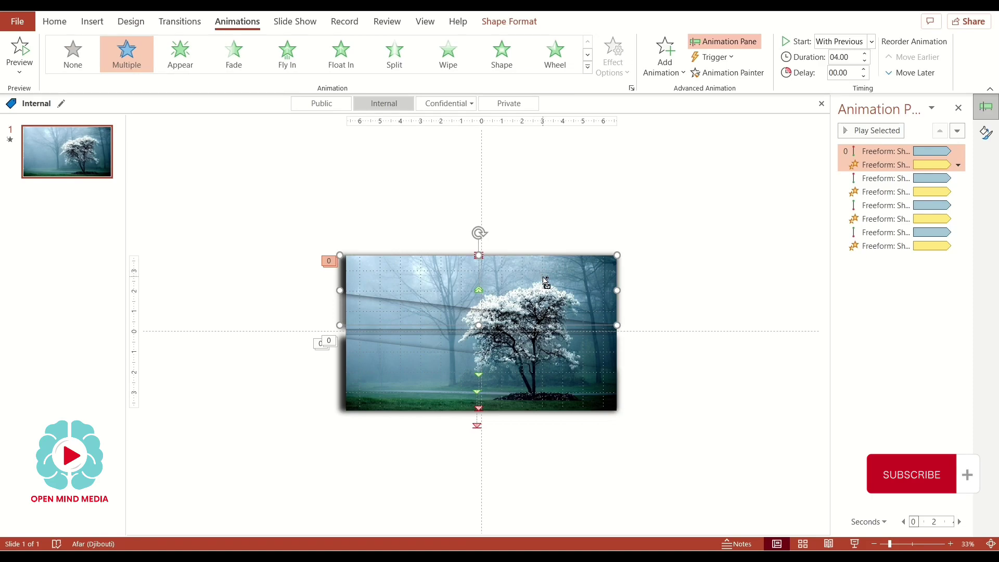
pyautogui.scroll(3, 542, 276)
pyautogui.scroll(3, 514, 208)
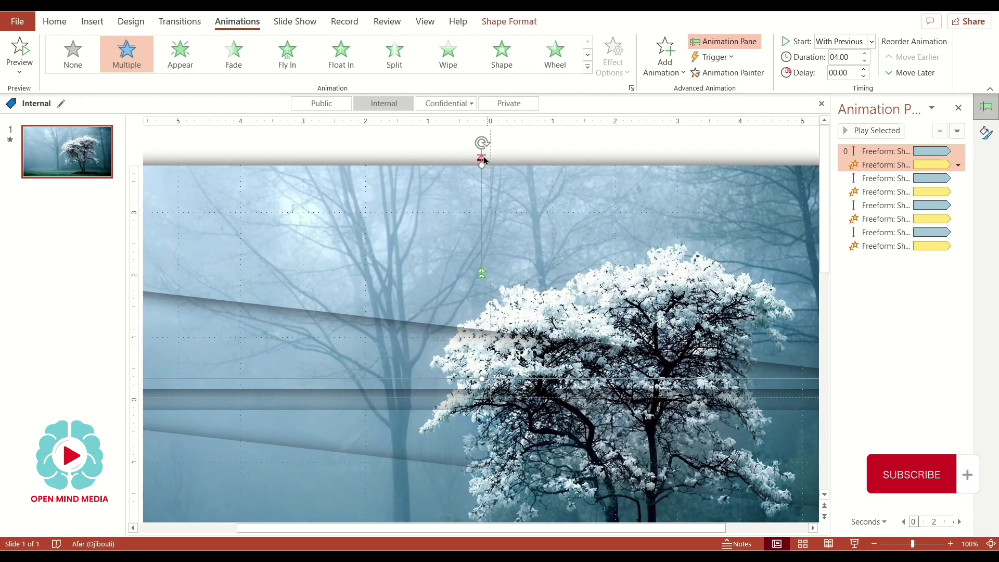
pyautogui.scroll(-2, 502, 172)
pyautogui.scroll(-2, 502, 171)
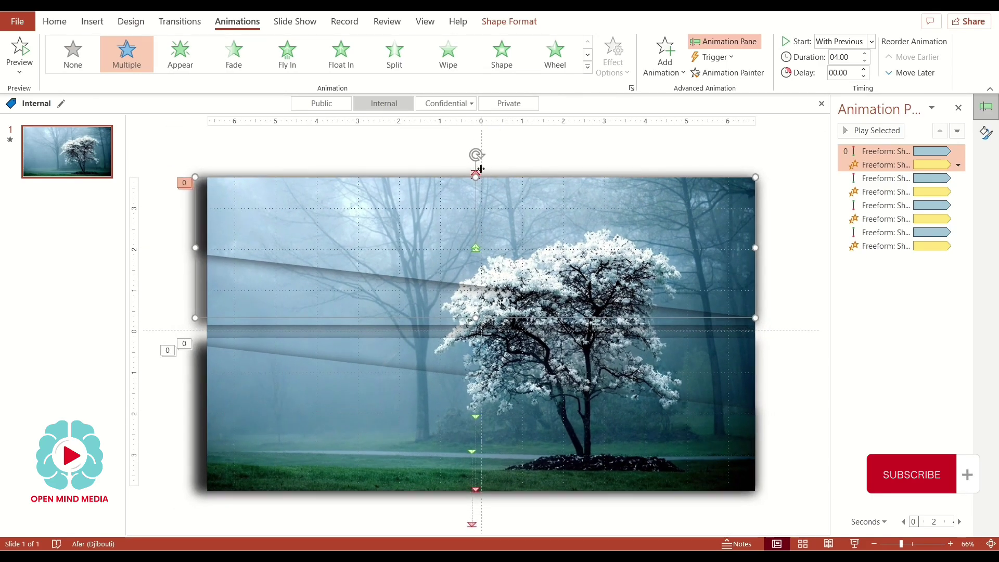
pyautogui.click(475, 173)
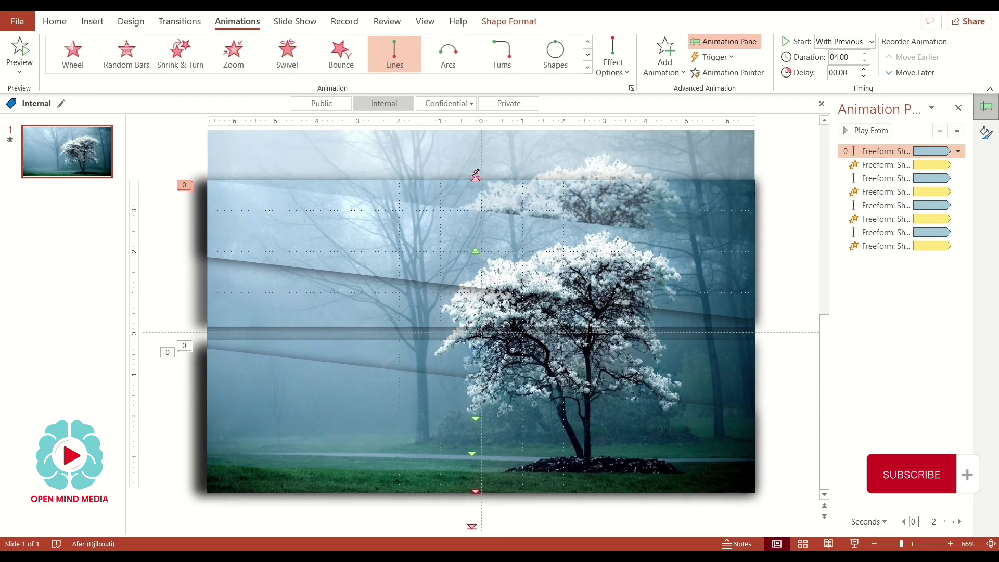
pyautogui.moveTo(475, 174)
pyautogui.mouseDown()
pyautogui.moveTo(480, 132)
pyautogui.moveTo(474, 141)
pyautogui.mouseUp()
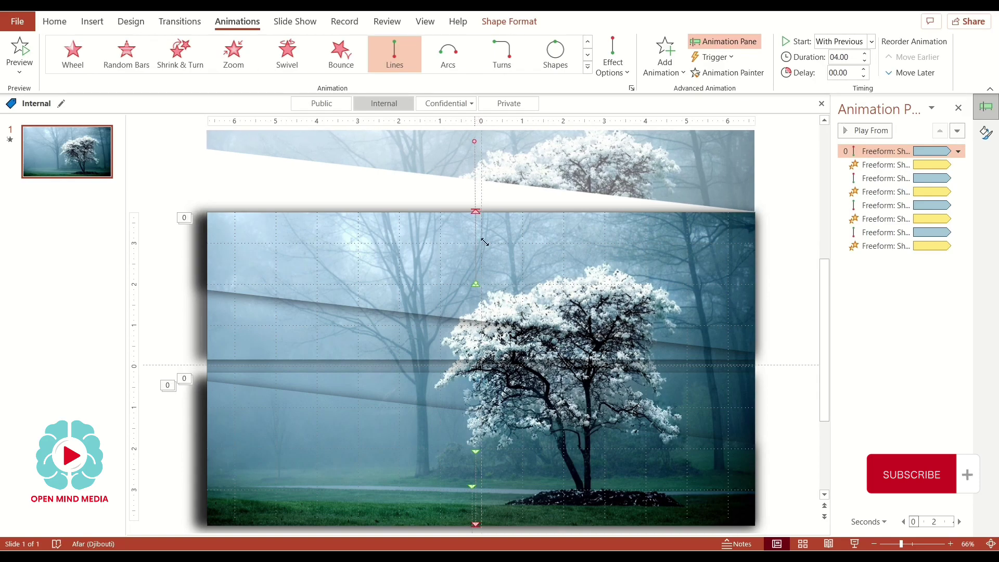
# Drag the second band's motion path point up above the slide
pyautogui.click(475, 211)
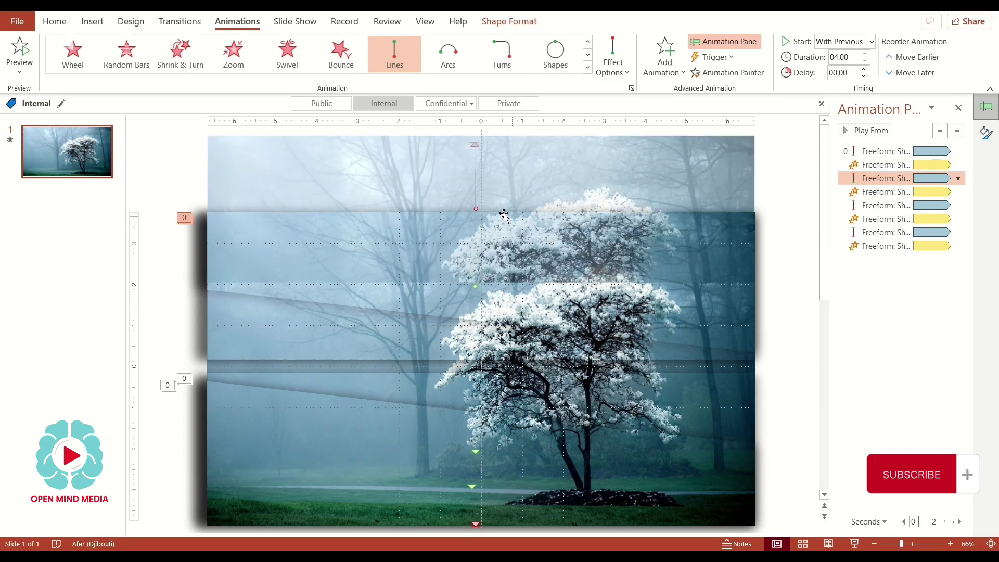
pyautogui.moveTo(474, 208); pyautogui.dragTo(475, 155)
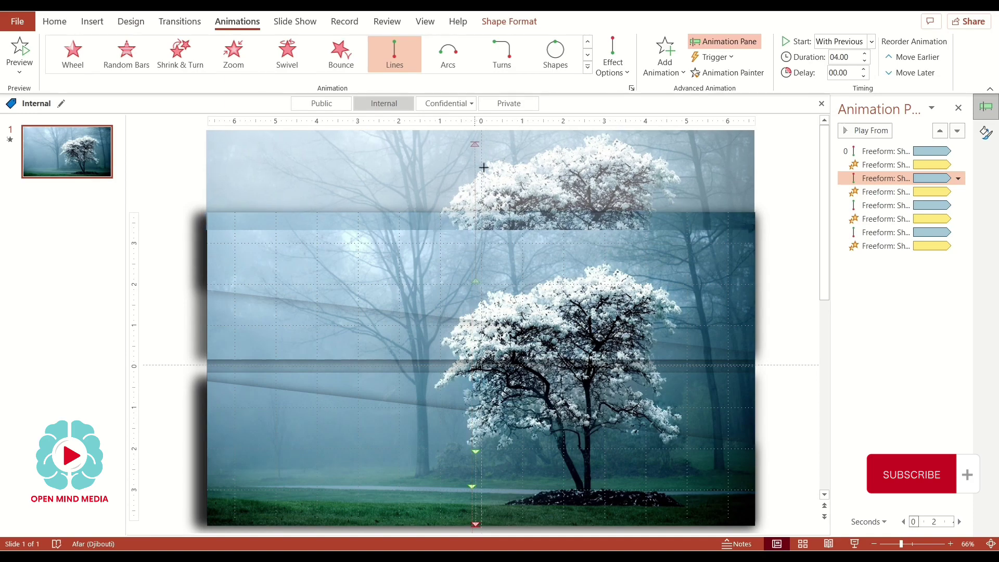
pyautogui.moveTo(483, 167); pyautogui.dragTo(483, 167)
pyautogui.click(780, 296)
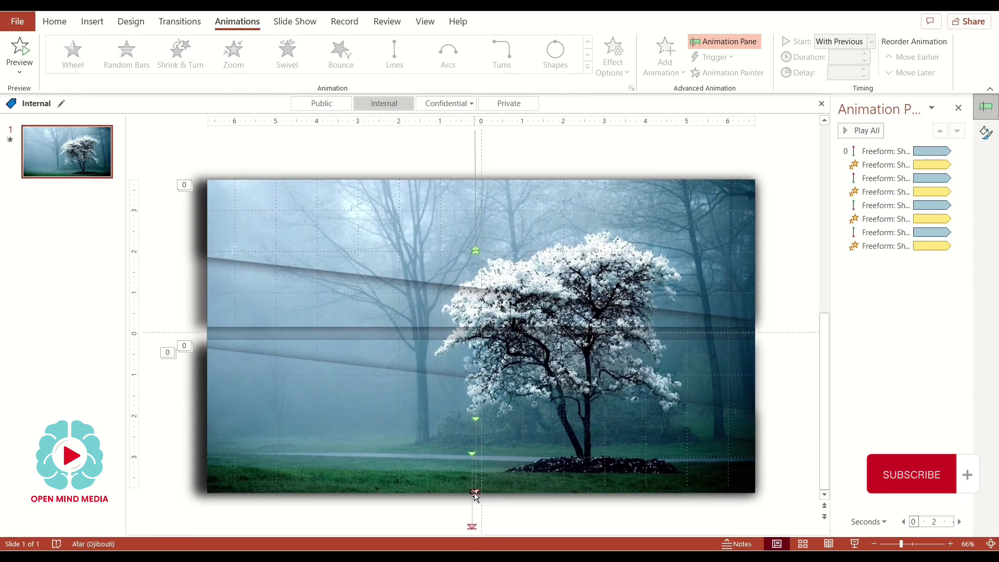
# Extend a lower band's downward motion path so it ends well below the picture
pyautogui.click(471, 527)
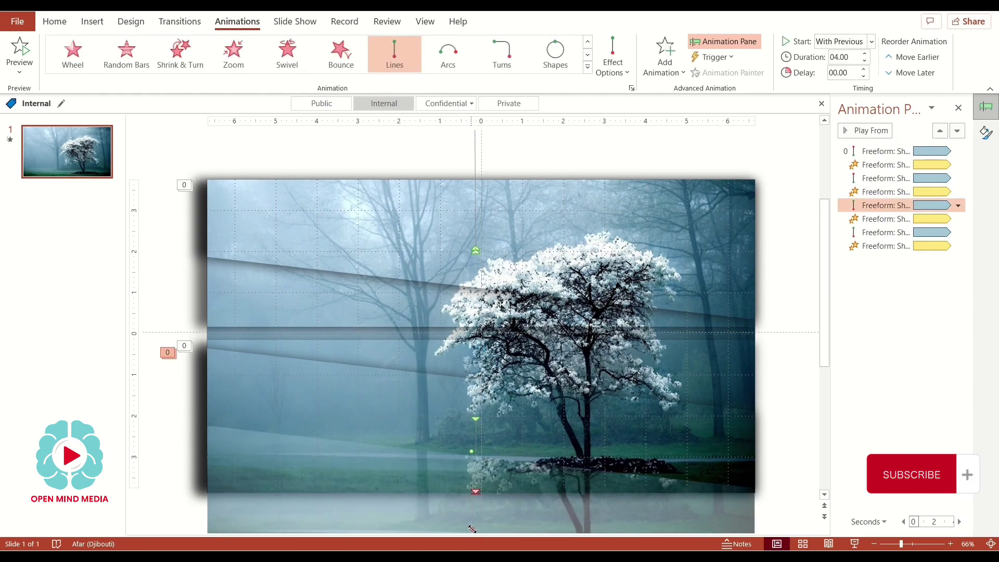
pyautogui.scroll(-1, 472, 529)
pyautogui.moveTo(472, 488); pyautogui.dragTo(472, 549)
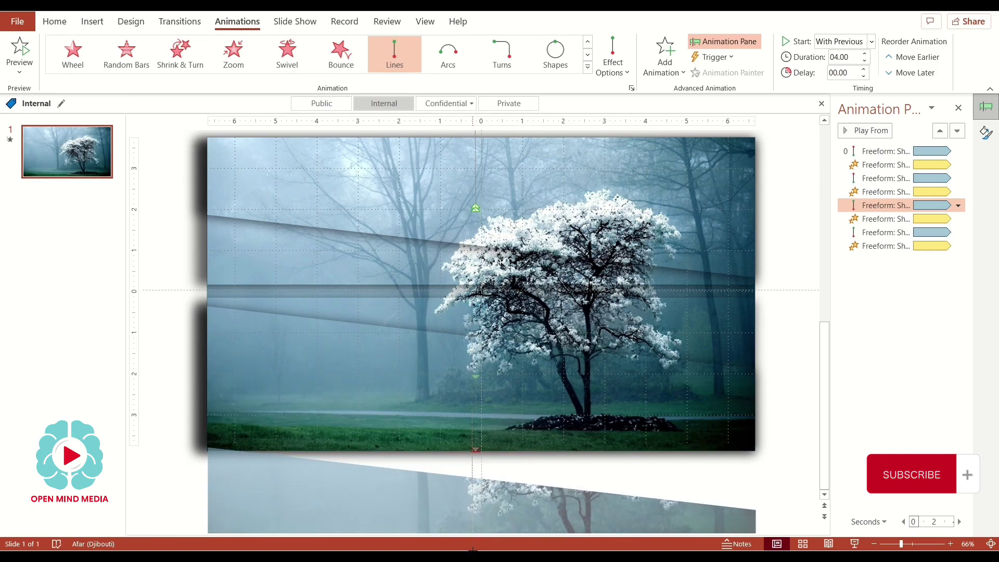
pyautogui.click(477, 451)
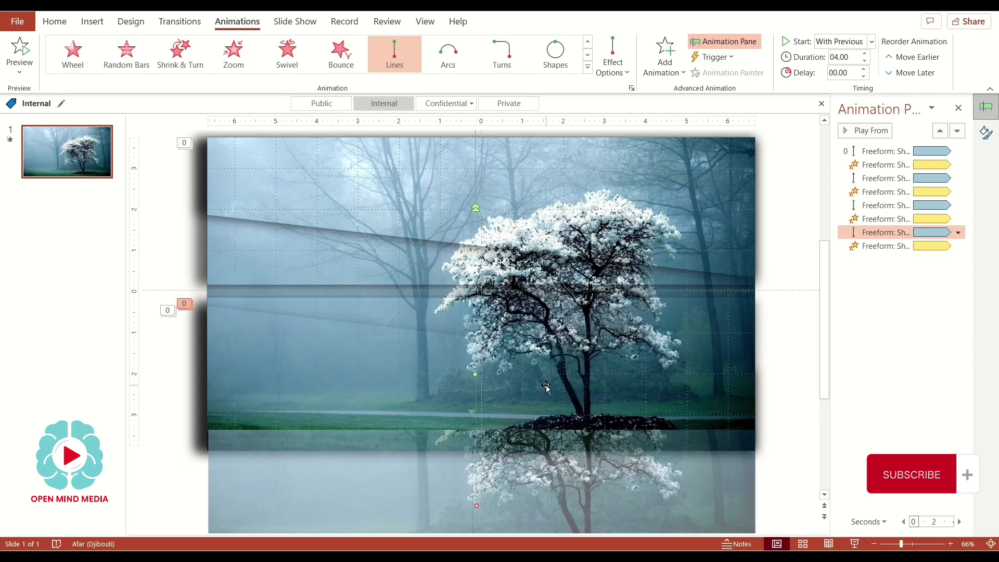
pyautogui.click(783, 334)
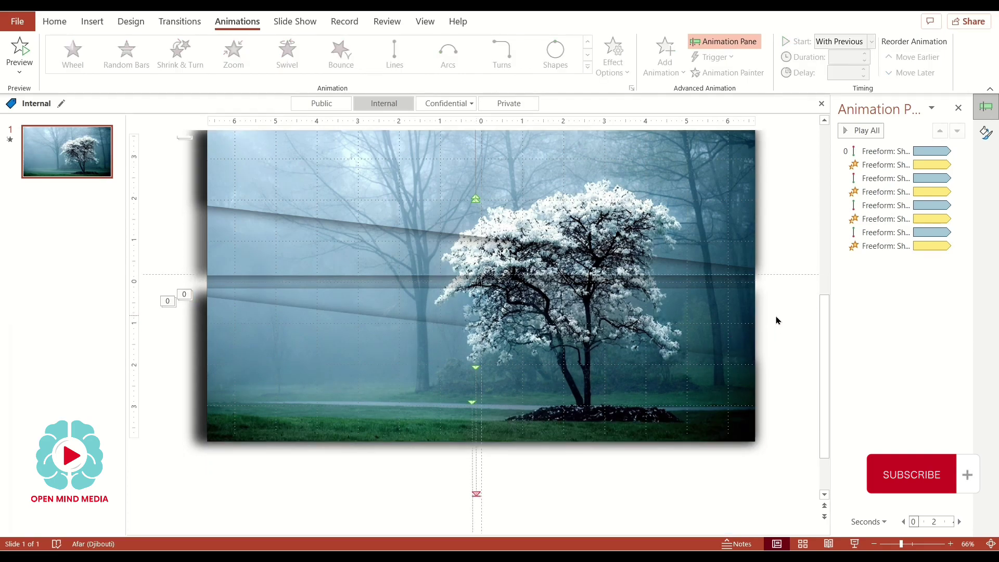
pyautogui.keyDown('ctrl'); pyautogui.scroll(-3, 777, 320); pyautogui.keyUp('ctrl')
# Raise the last band's top edge slightly and lower the next band's top so their tops align
pyautogui.click(444, 343)
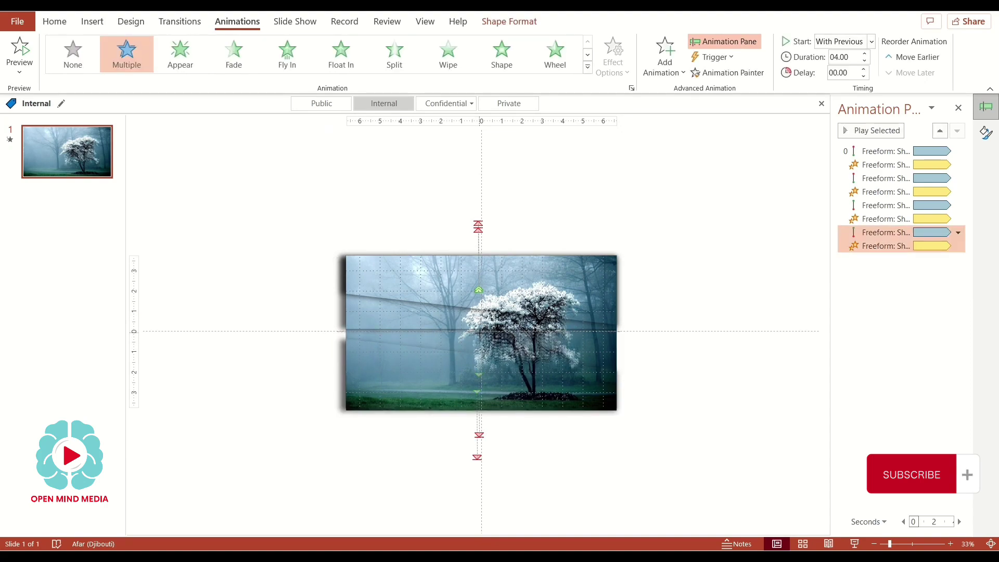
pyautogui.scroll(7, 662, 389)
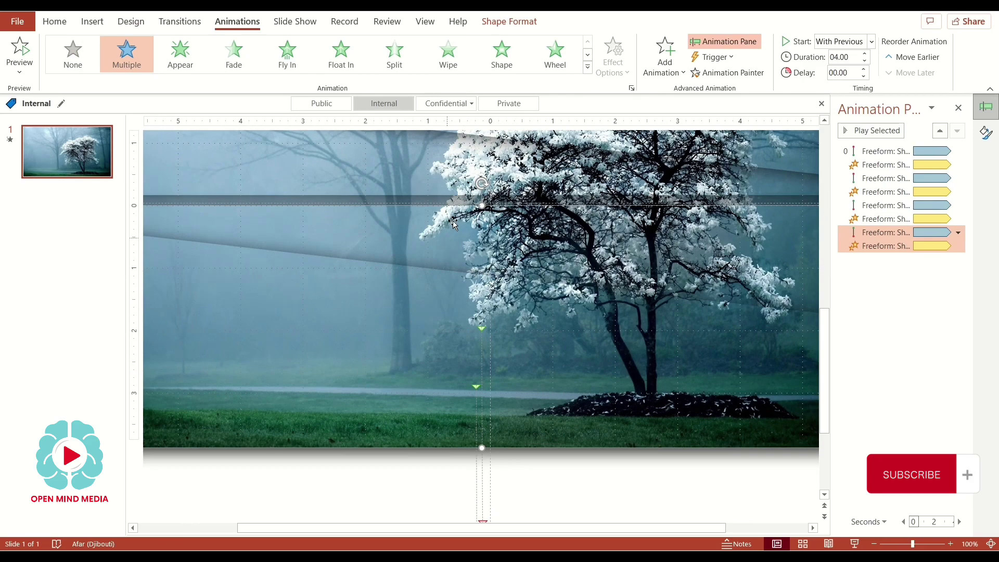
pyautogui.moveTo(481, 207); pyautogui.dragTo(482, 205)
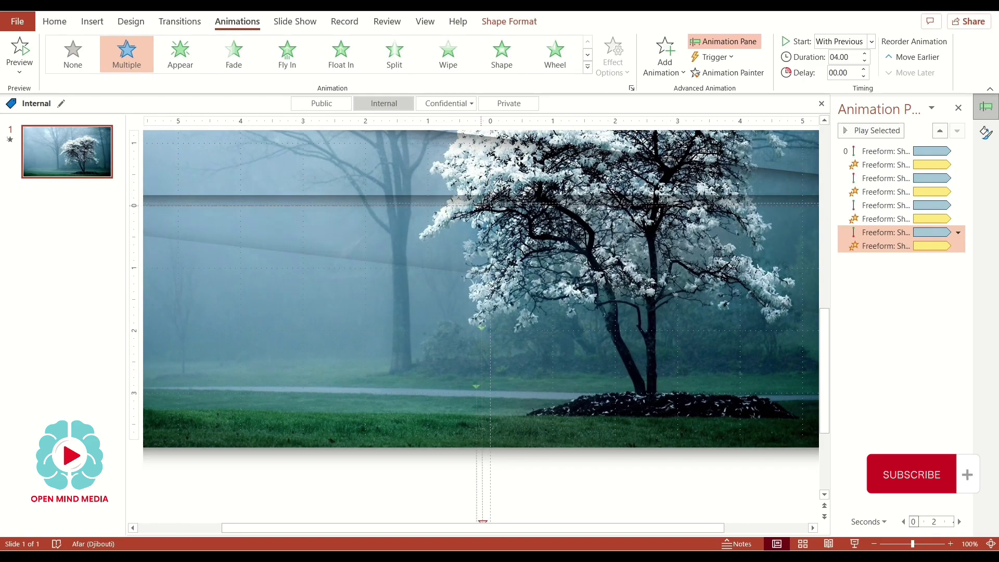
pyautogui.click(440, 189)
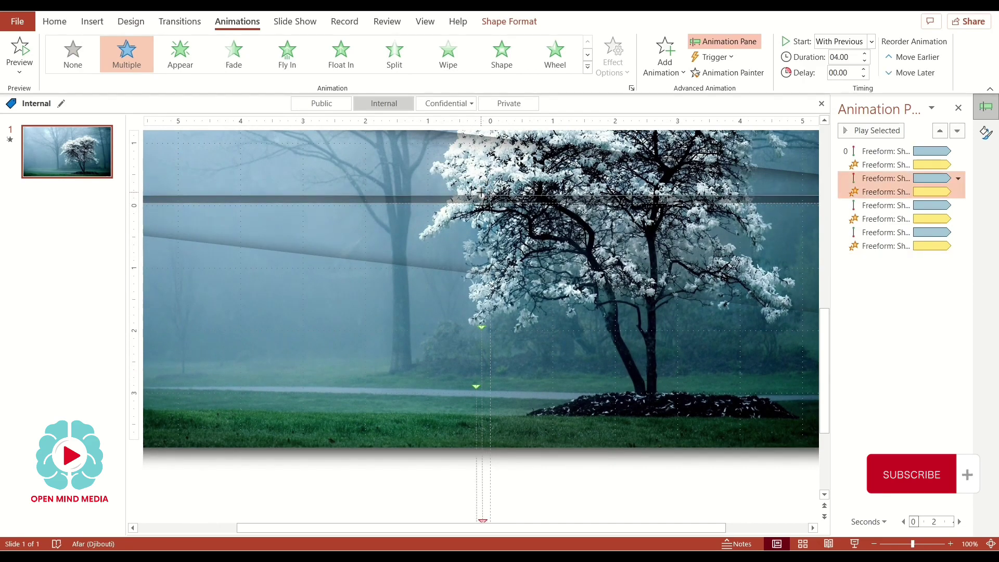
pyautogui.moveTo(481, 194); pyautogui.dragTo(479, 204)
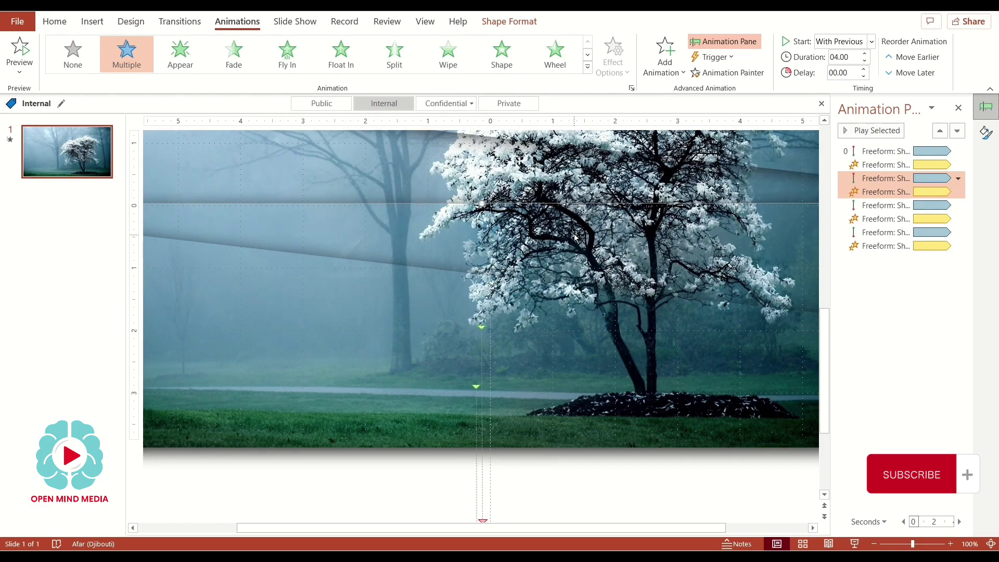
pyautogui.click(406, 462)
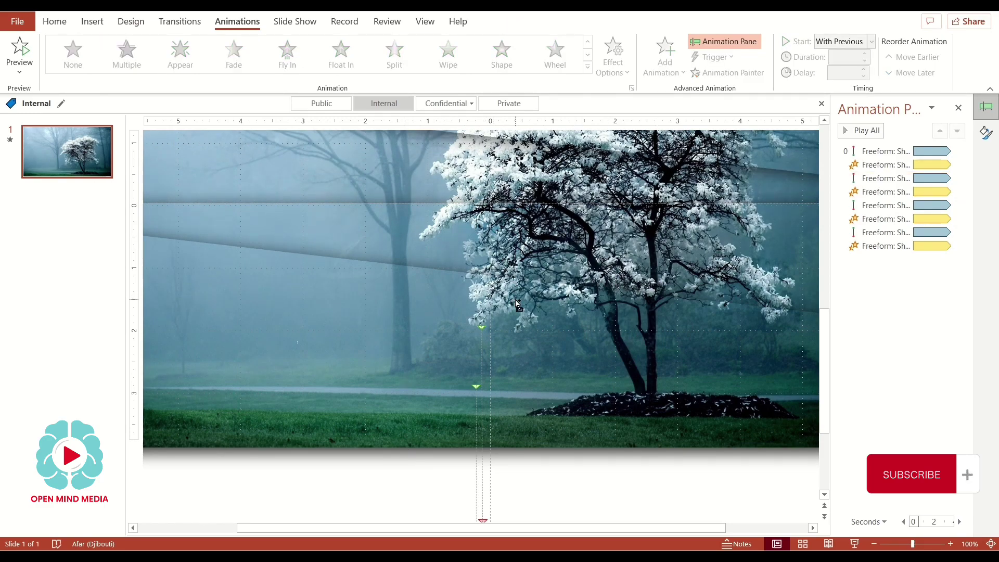
pyautogui.scroll(-2, 519, 305)
pyautogui.scroll(-2, 572, 286)
pyautogui.scroll(-1, 632, 265)
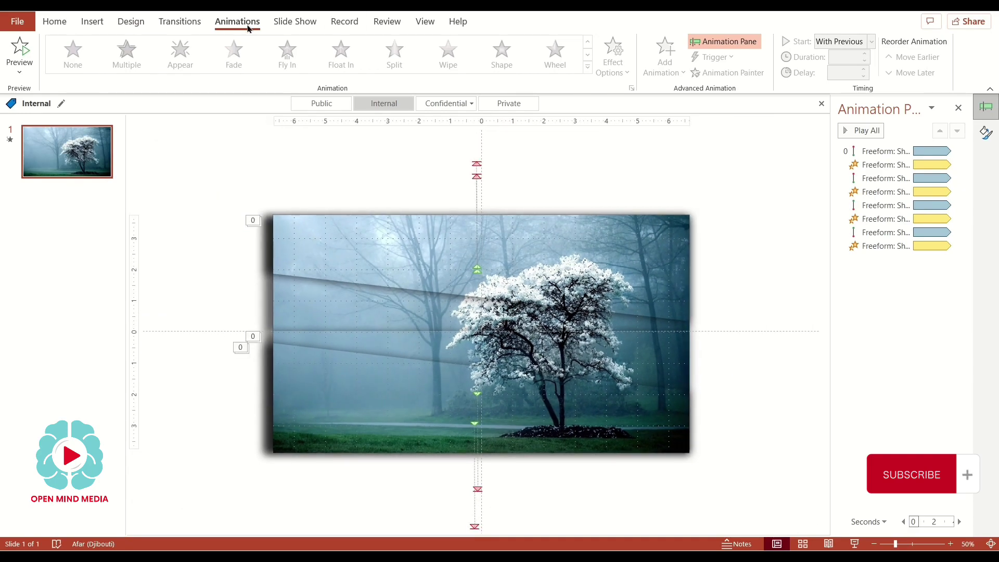
# Draw a new text box just above the slide
pyautogui.click(92, 21)
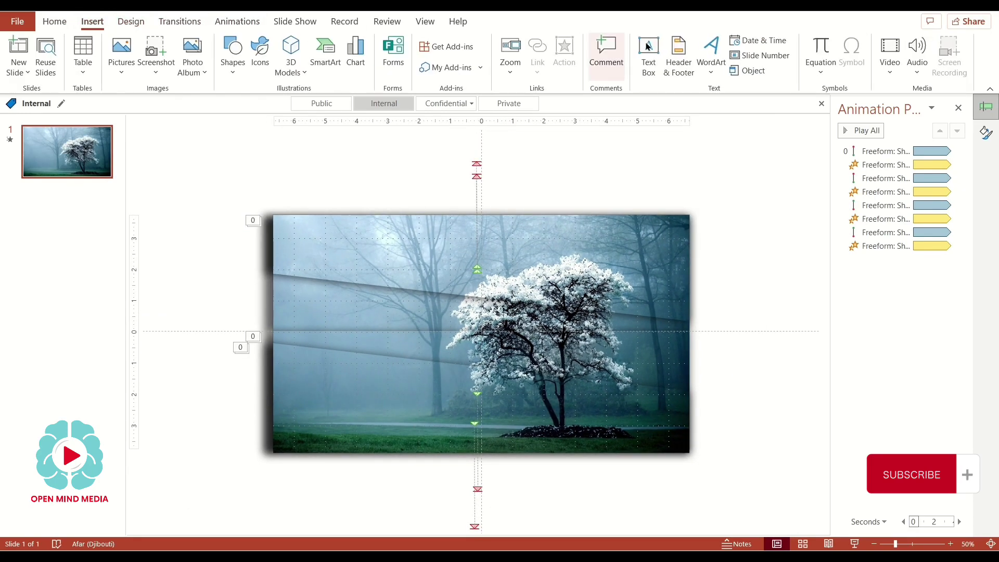
pyautogui.click(648, 48)
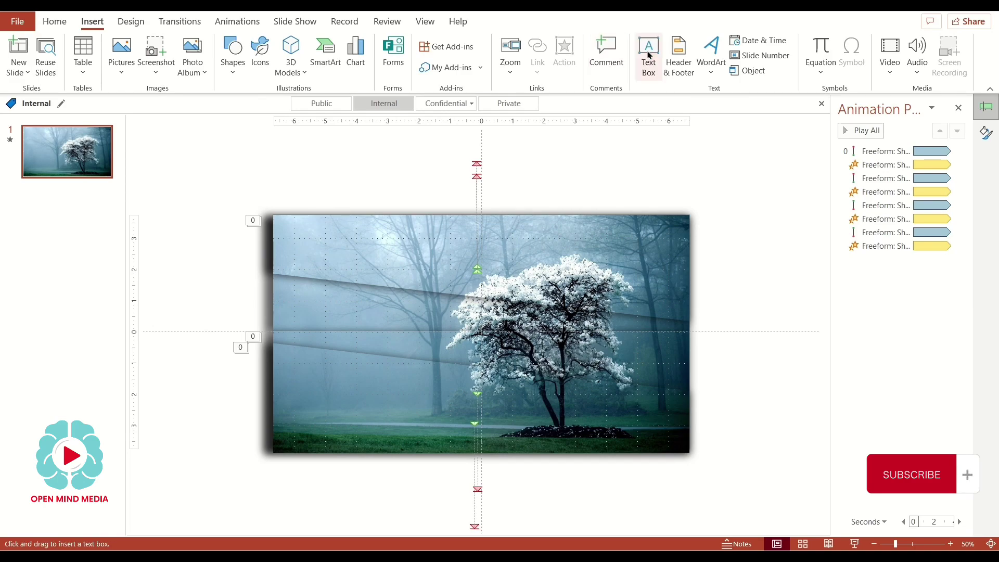
pyautogui.moveTo(330, 162); pyautogui.dragTo(432, 192)
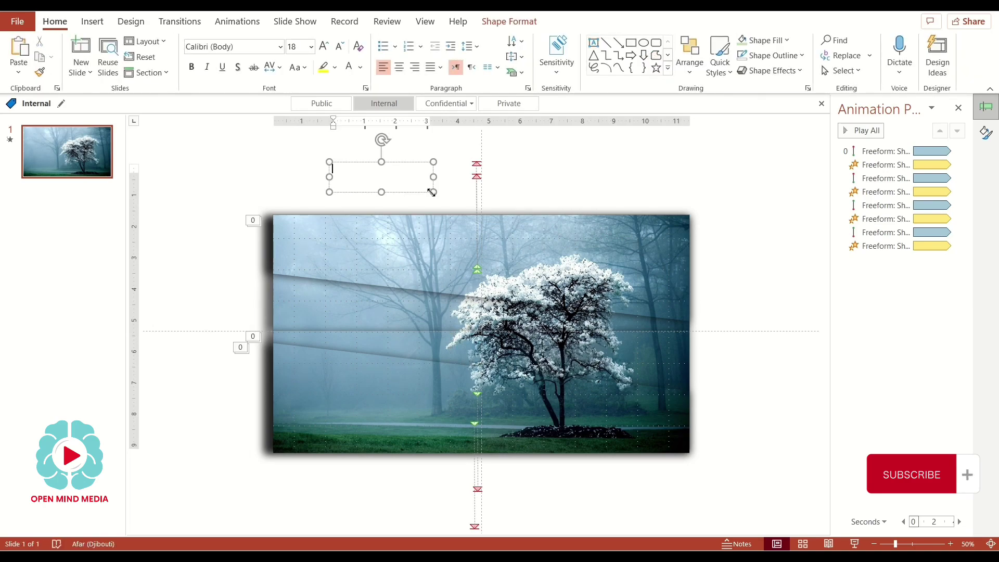
# Type 'WELCOME', 'TO THE', 'NATURE' on three lines and select all the text
pyautogui.write('WELCOME')
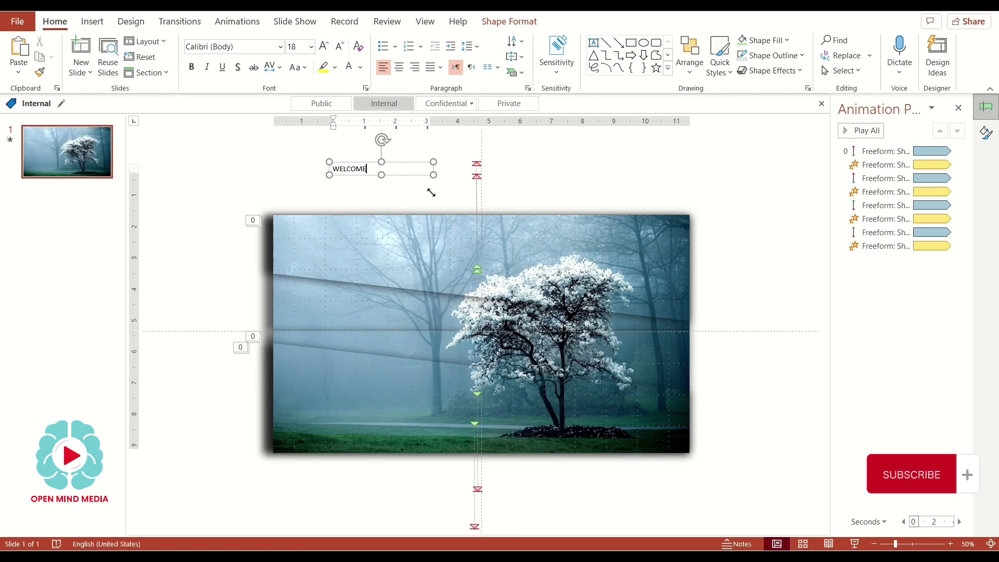
pyautogui.press('Return')
pyautogui.write('TO THE NATURE')
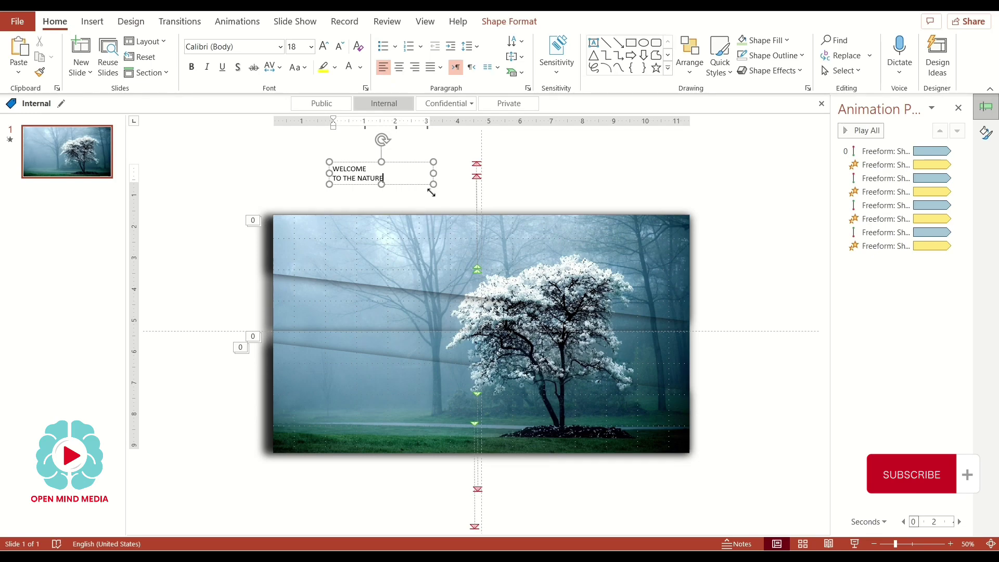
pyautogui.press('Return')
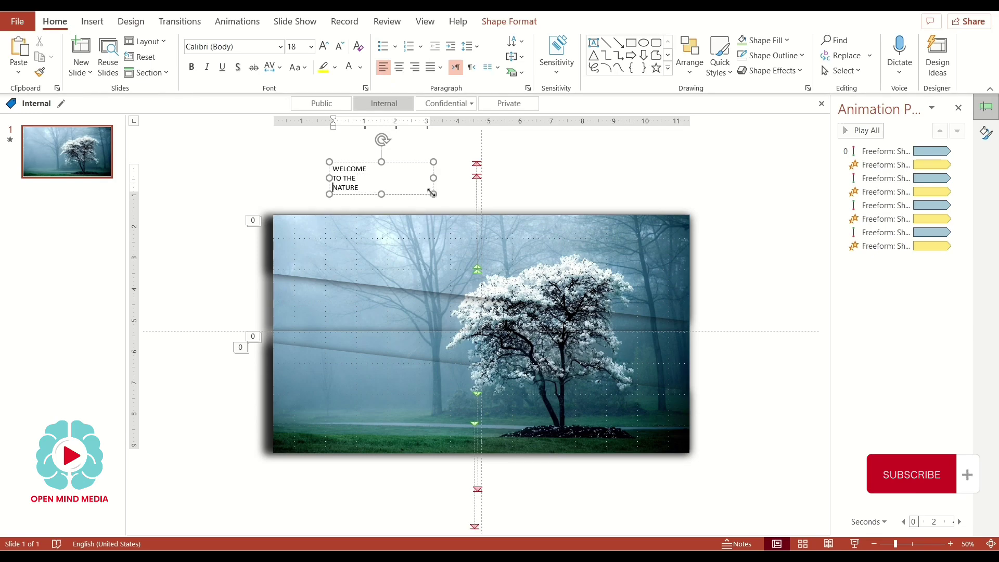
pyautogui.hotkey('ctrl', 'a')
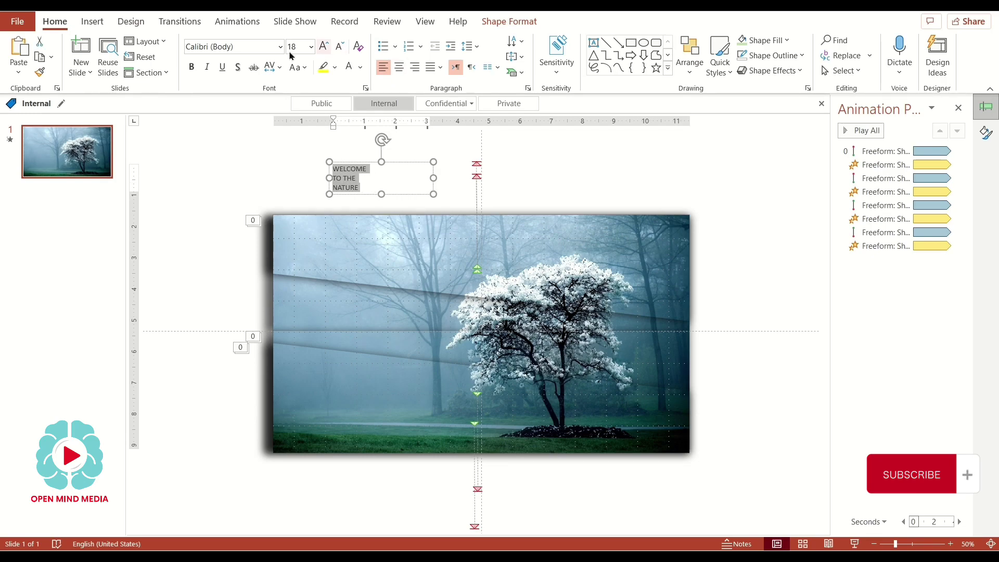
# Set the title font to Baguet Script and enlarge it to 54 pt
pyautogui.click(280, 47)
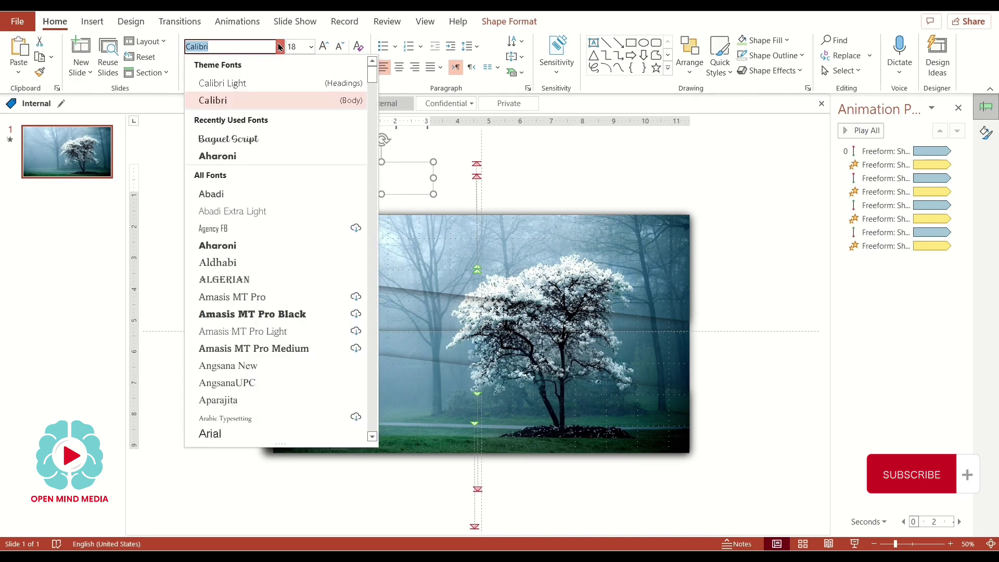
pyautogui.click(247, 139)
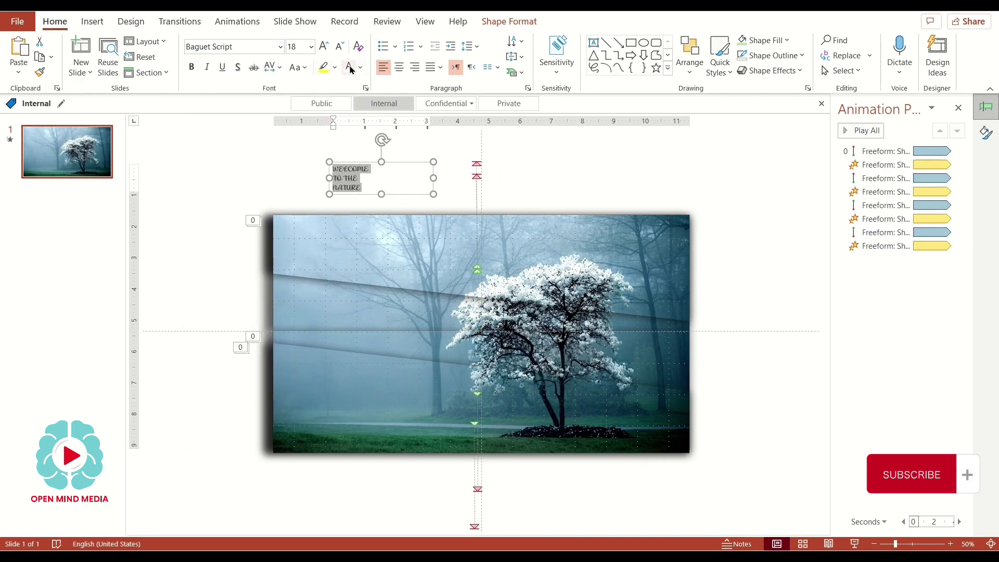
pyautogui.click(322, 47)
pyautogui.click(323, 47)
pyautogui.click(323, 47)
pyautogui.click(323, 47)
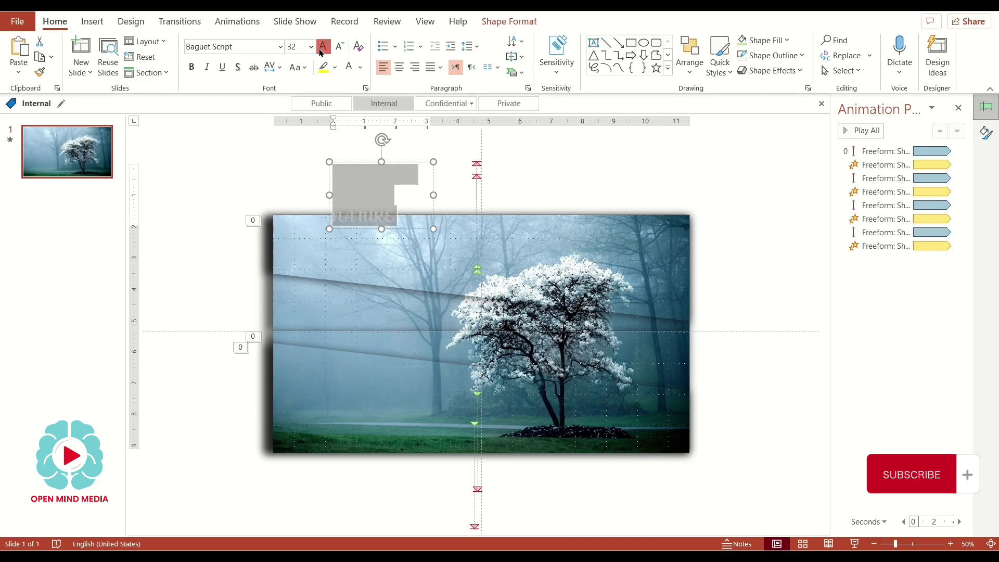
pyautogui.click(323, 47)
pyautogui.click(323, 47)
pyautogui.click(322, 47)
# Widen the title box and move it onto the photo's lower left beside the tree
pyautogui.press('Escape')
pyautogui.moveTo(434, 220); pyautogui.dragTo(511, 221)
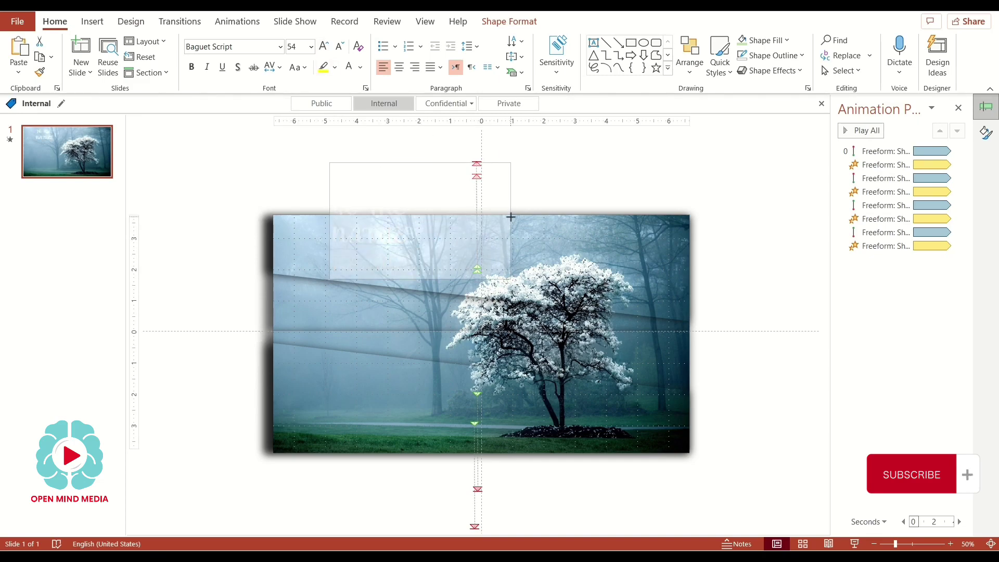
pyautogui.moveTo(439, 166)
pyautogui.mouseDown()
pyautogui.moveTo(406, 328)
pyautogui.moveTo(416, 339)
pyautogui.mouseUp()
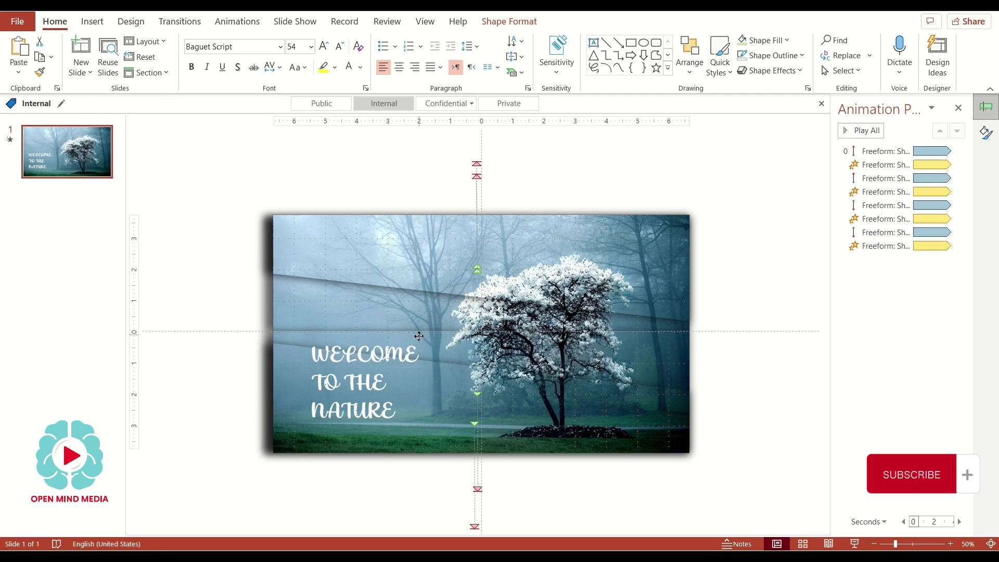
# Give the title an outer centre shadow and view its effect settings in the Format pane
pyautogui.click(509, 21)
pyautogui.click(484, 70)
pyautogui.moveTo(499, 128)
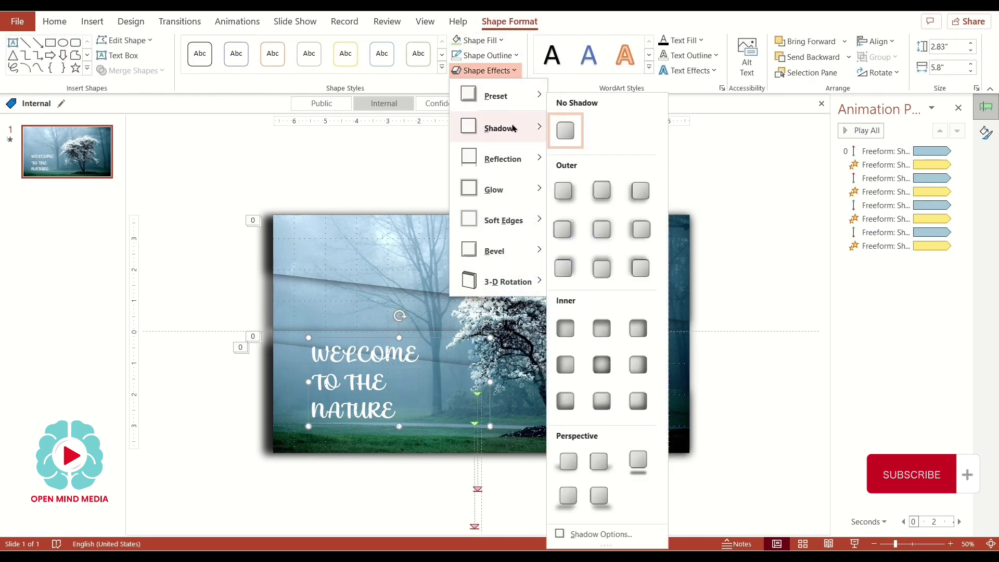
pyautogui.click(602, 235)
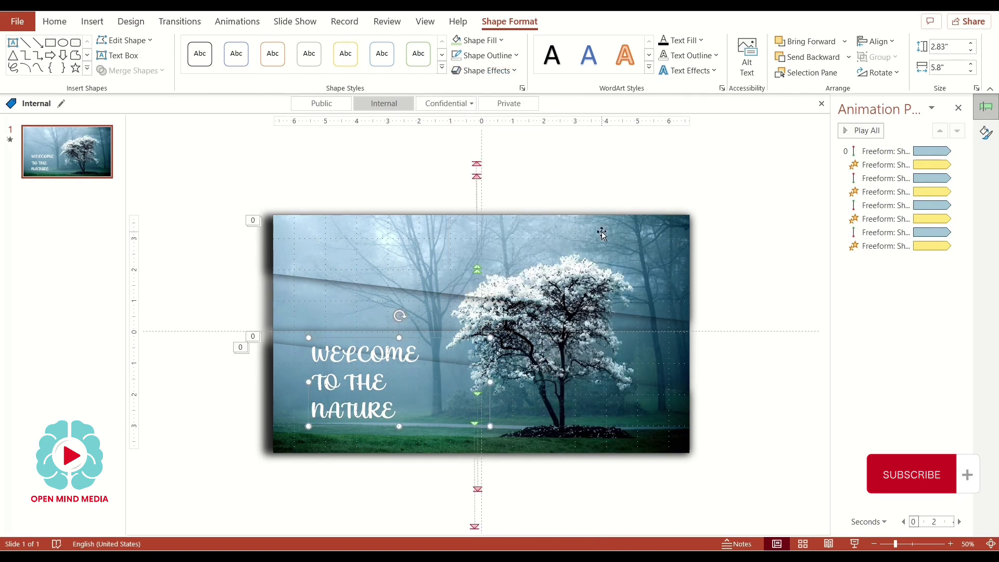
pyautogui.rightClick(423, 338)
pyautogui.click(468, 515)
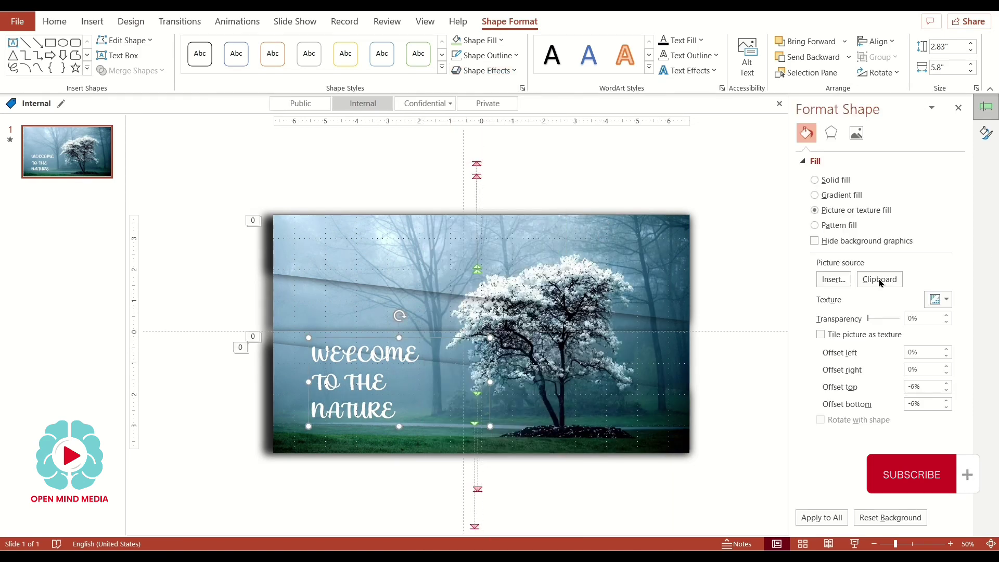
pyautogui.click(832, 152)
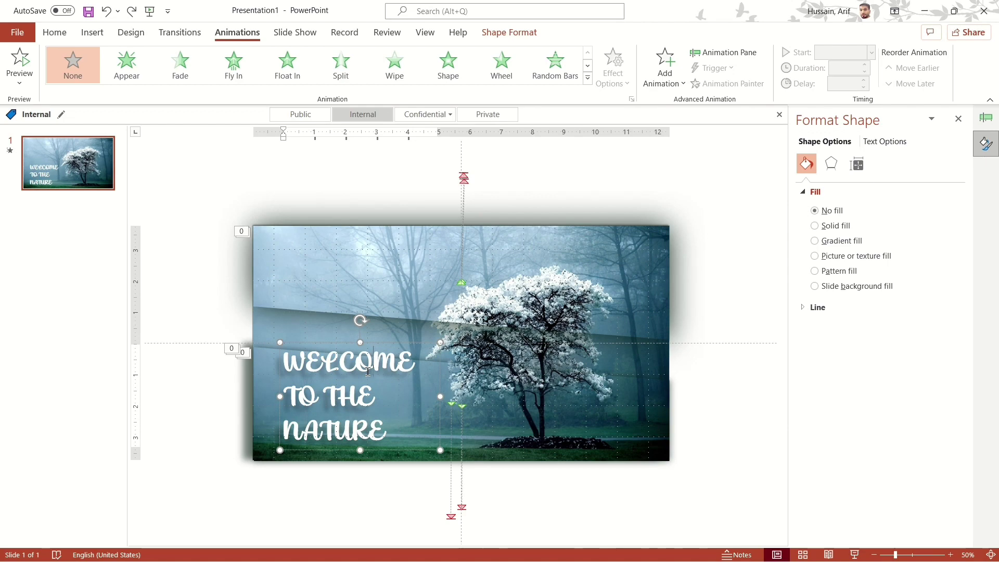
# Send the title behind the photo bands, deselect it, and play the slide show
pyautogui.rightClick(367, 344)
pyautogui.click(380, 351)
pyautogui.click(714, 334)
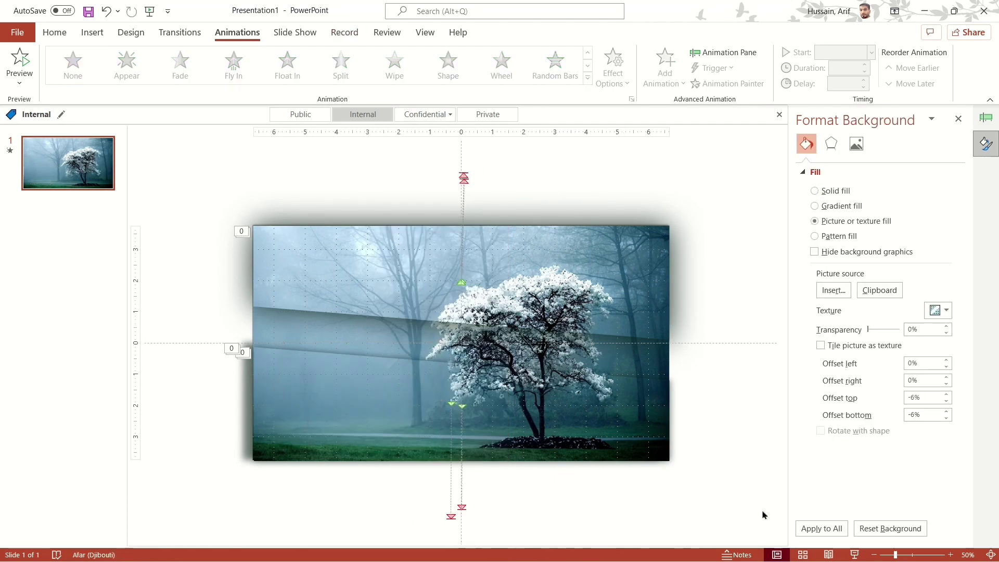
pyautogui.click(856, 554)
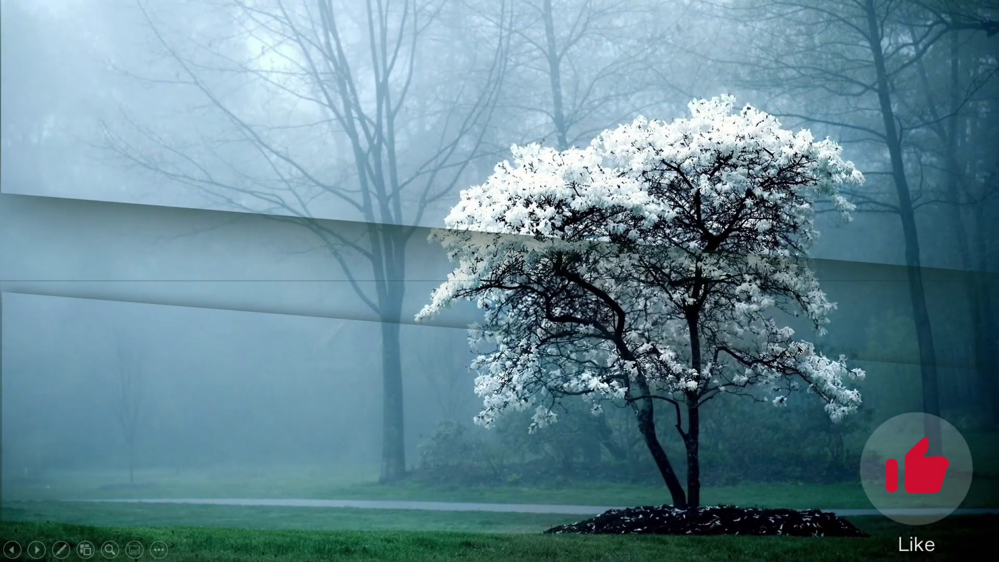